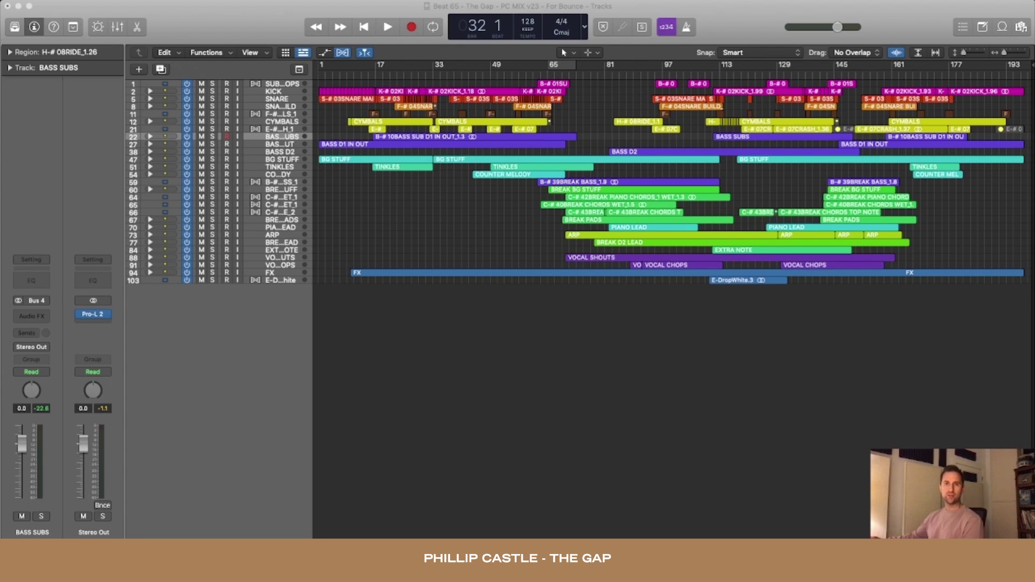
# Start playback and expand all the track stacks in the arrangement to show their individual tracks.
pyautogui.press('space')
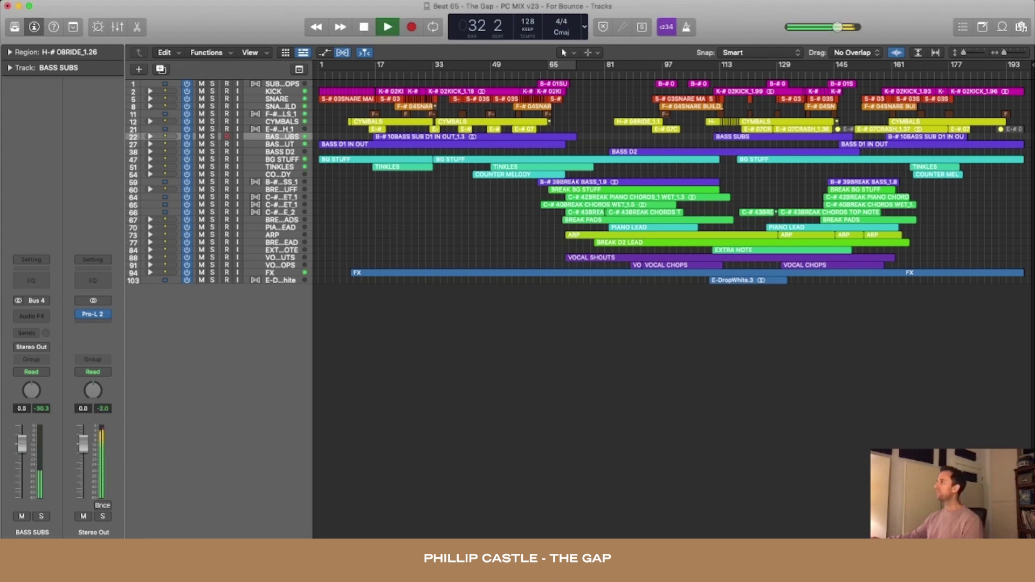
pyautogui.press('super+Right')
pyautogui.press('super+Right')
pyautogui.press('super+Down')
pyautogui.press('super+Down')
pyautogui.press('super+Right')
pyautogui.press('super+Right')
pyautogui.press('super+Down')
pyautogui.press('super+Down')
pyautogui.press('super+Down')
pyautogui.press('super+Down')
pyautogui.press('super+Down')
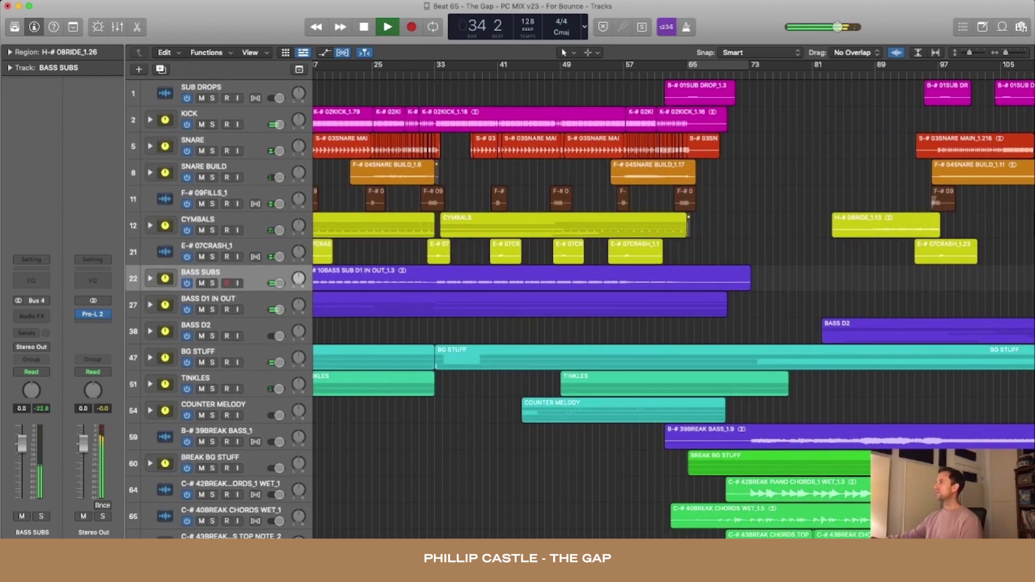
pyautogui.press('ctrl+super+Down')
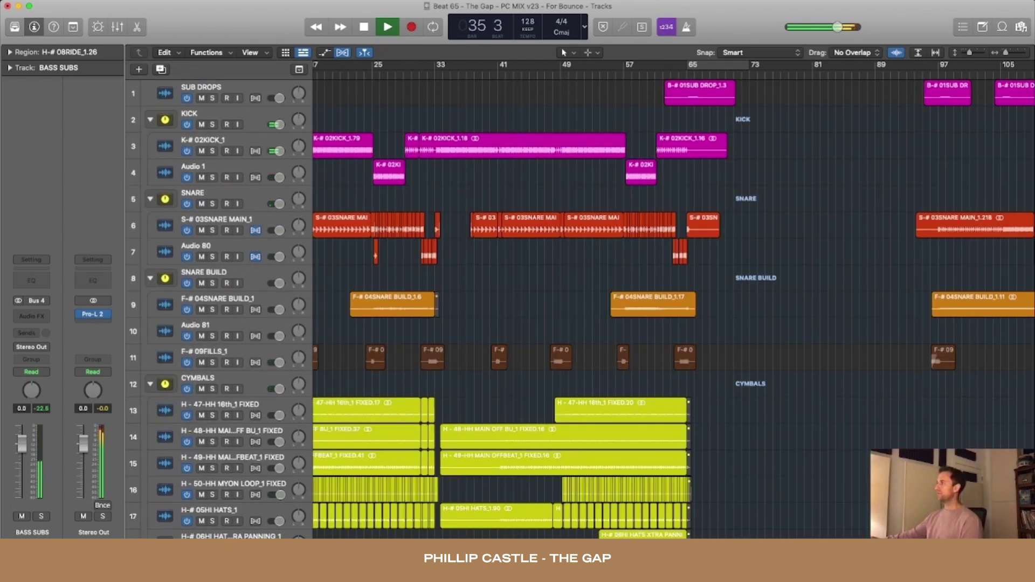
pyautogui.hscroll(3, 673, 302)
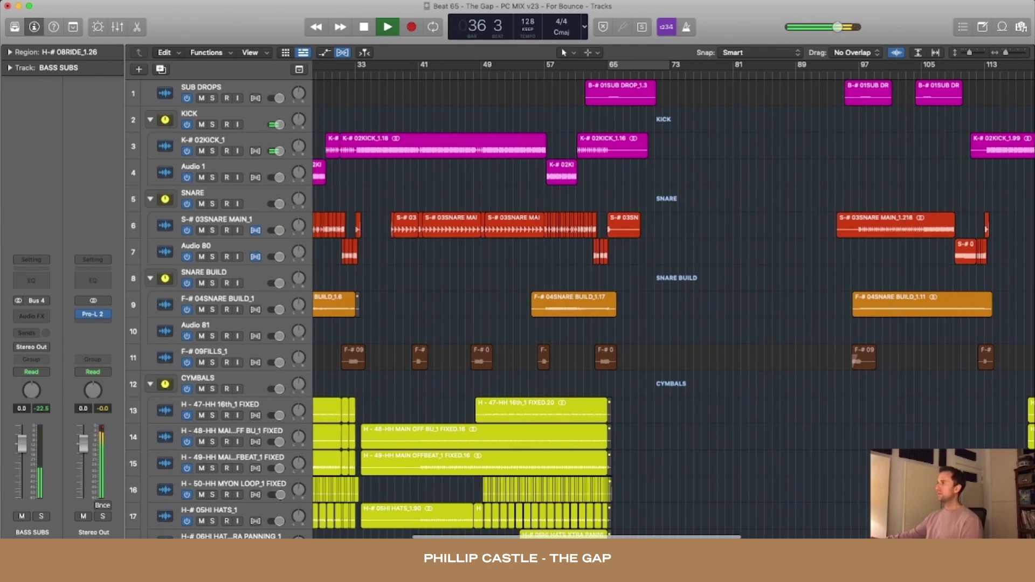
# Solo the KICK stack during playback and zoom in on its waveform.
pyautogui.click(212, 125)
pyautogui.scroll(5, 673, 302)
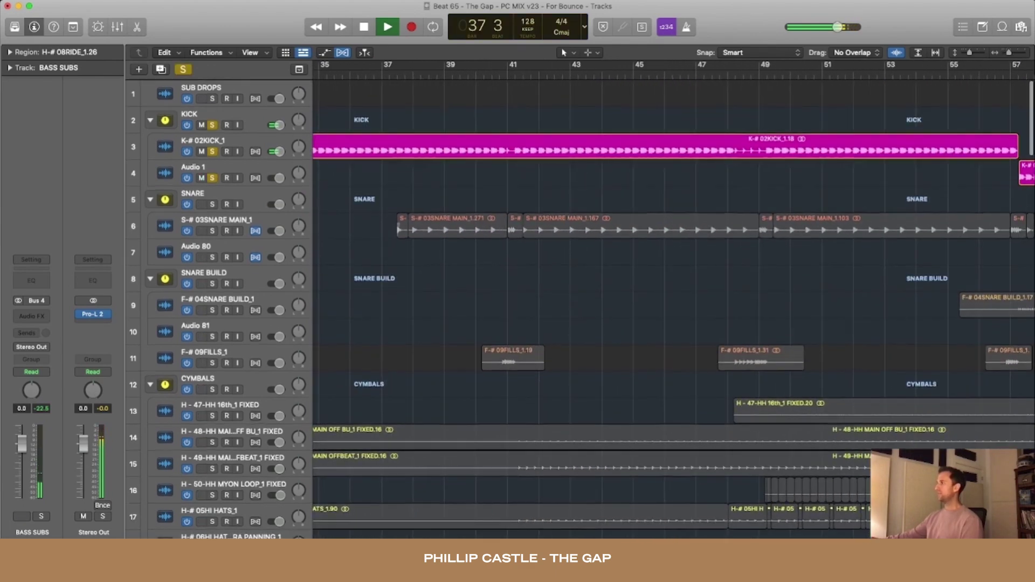
pyautogui.scroll(3, 427, 224)
pyautogui.scroll(3, 427, 224)
pyautogui.scroll(5, 427, 223)
pyautogui.scroll(1, 473, 223)
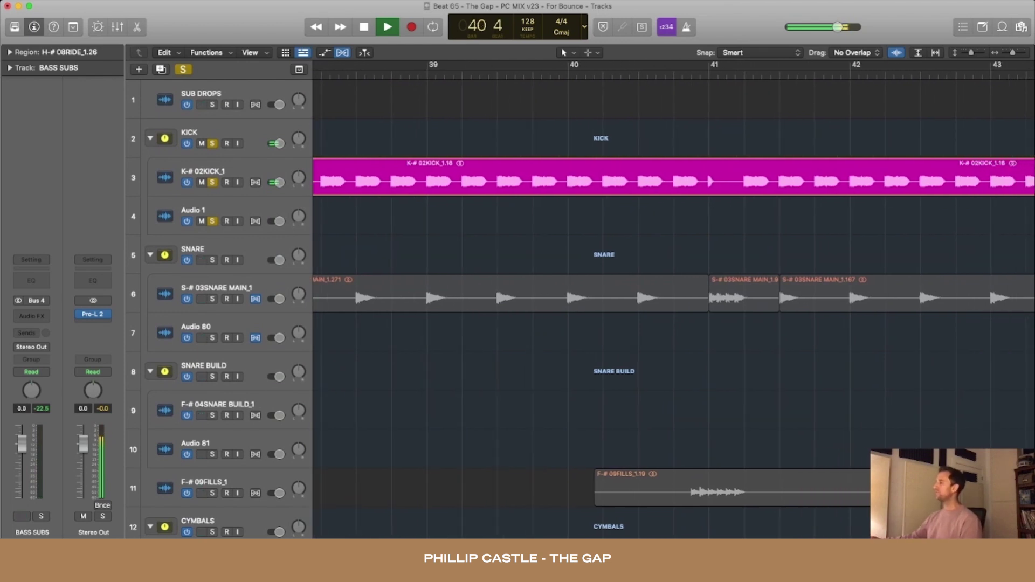
# Add the SNARE stack, the SNARE BUILD stack and the 09FILLS_1 track to the solo.
pyautogui.click(212, 260)
pyautogui.hscroll(5, 673, 309)
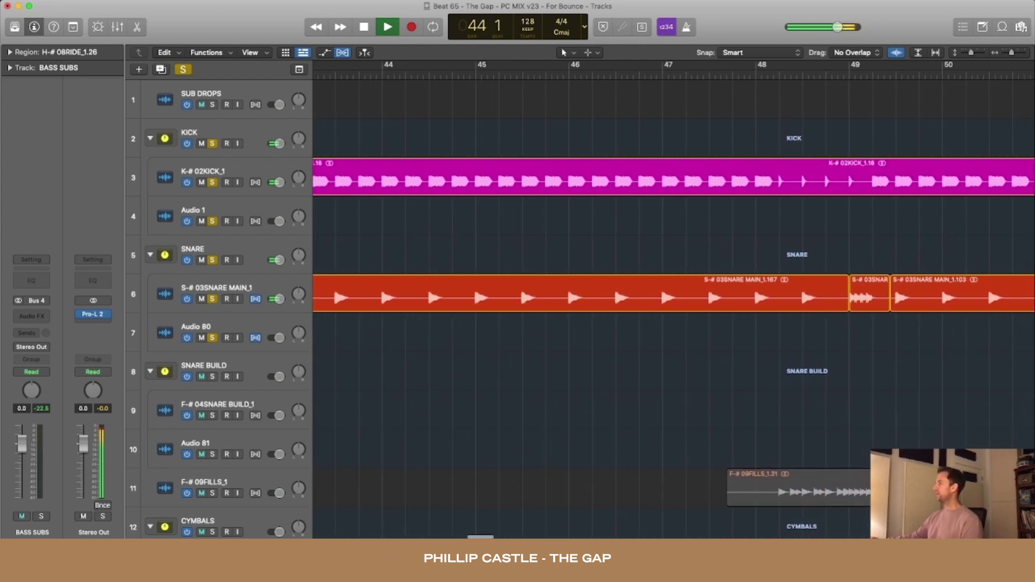
pyautogui.scroll(-3, 674, 310)
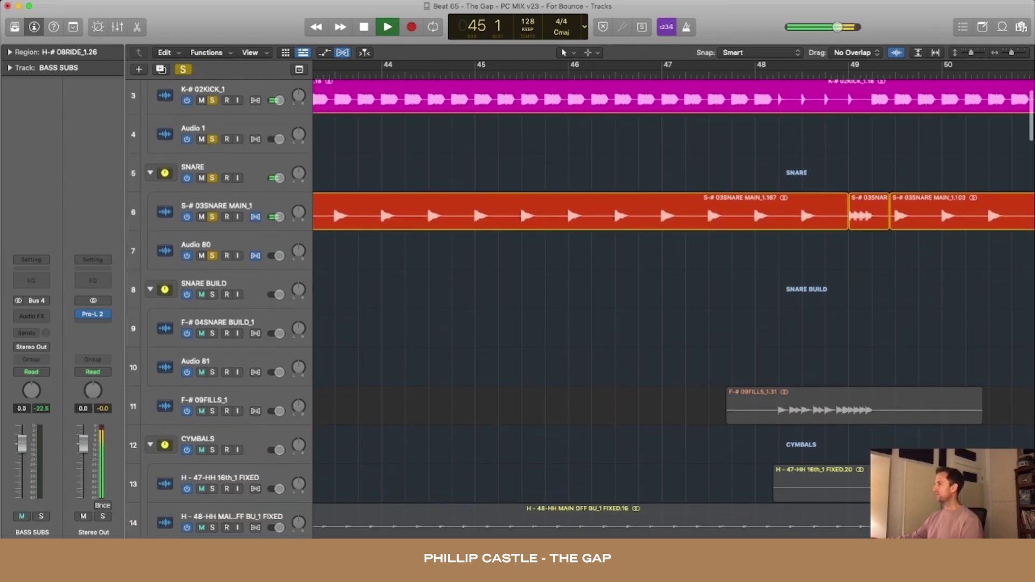
pyautogui.click(213, 412)
pyautogui.scroll(-5, 598, 310)
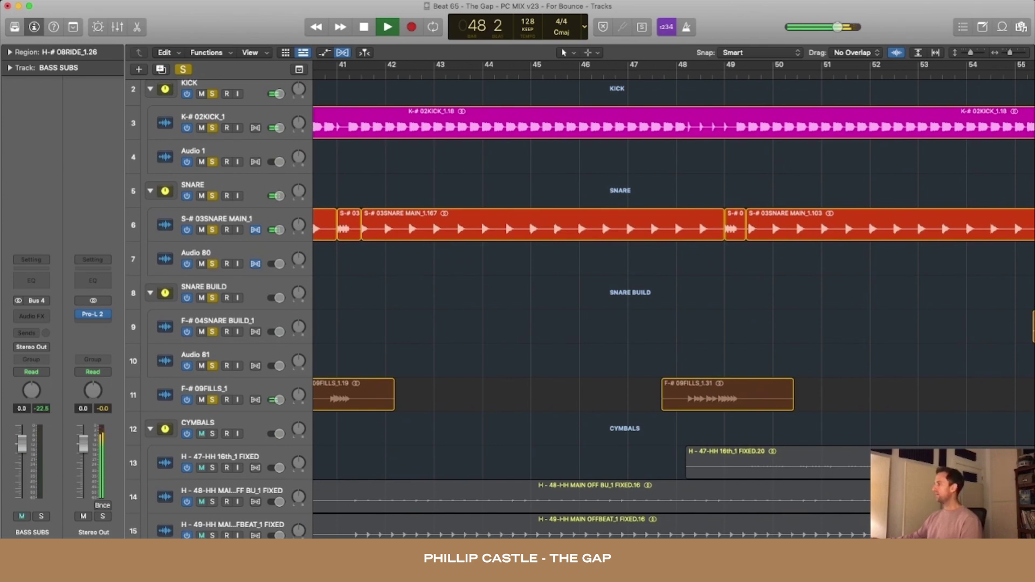
# Solo the 48-HH MAIN OFF BU, 49-HH MAIN OFFBEAT, 05HI HATS_1 and 08RIDE_1 tracks in the CYMBALS stack.
pyautogui.scroll(-5, 582, 310)
pyautogui.click(212, 401)
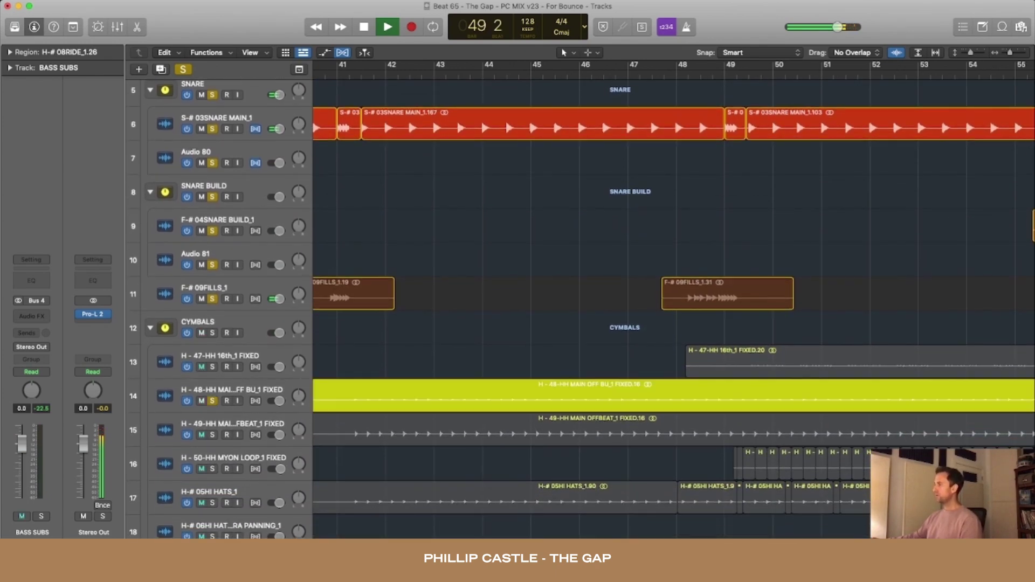
pyautogui.click(212, 436)
pyautogui.hotkey('ctrl', 's')
pyautogui.scroll(-2, 674, 310)
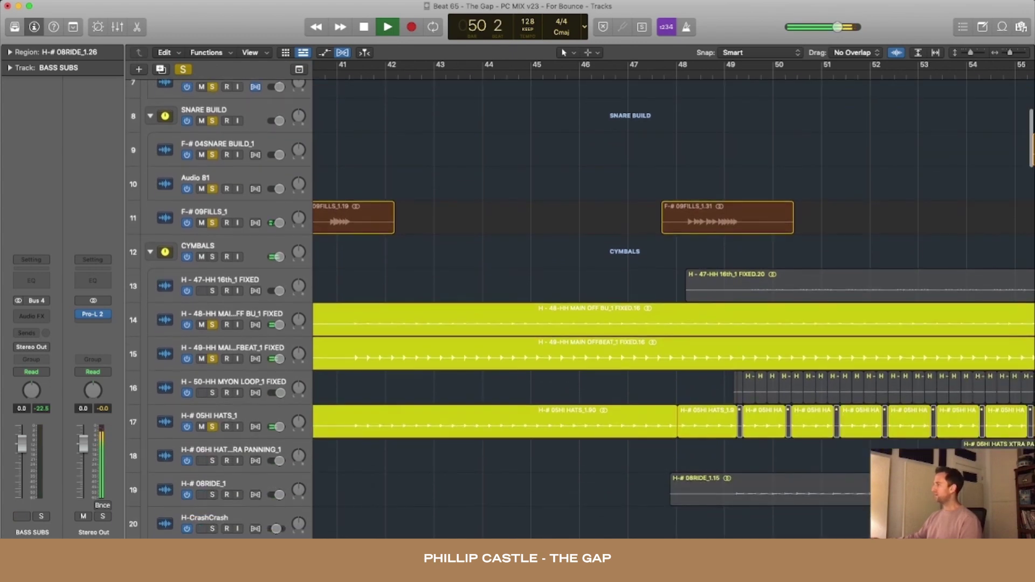
pyautogui.hotkey('ctrl', 's')
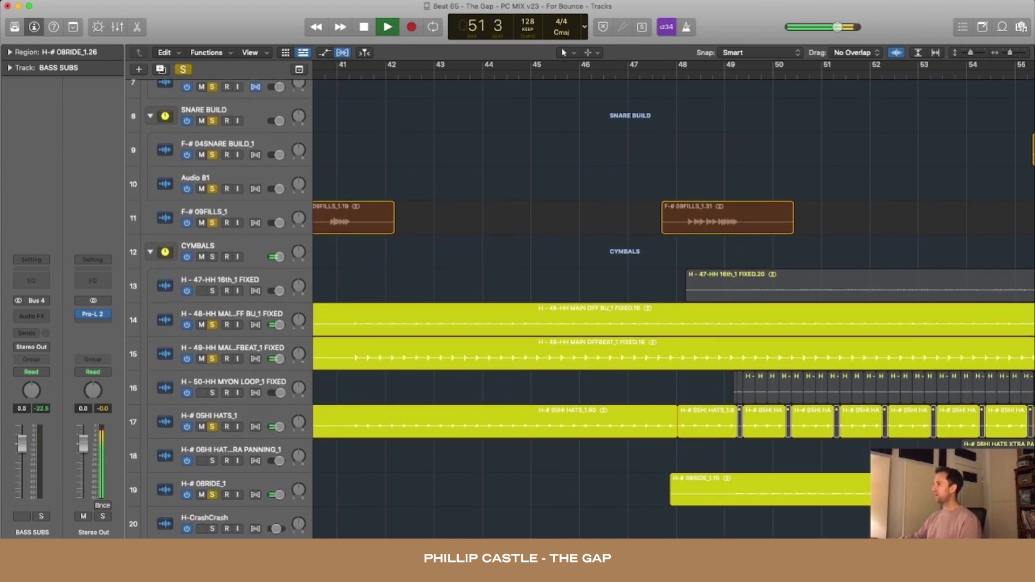
# Add the 47-HH 16th, 50-HH MYON LOOP and 06HI HATS XTRA PANNING tracks to the solo.
pyautogui.click(212, 291)
pyautogui.click(212, 393)
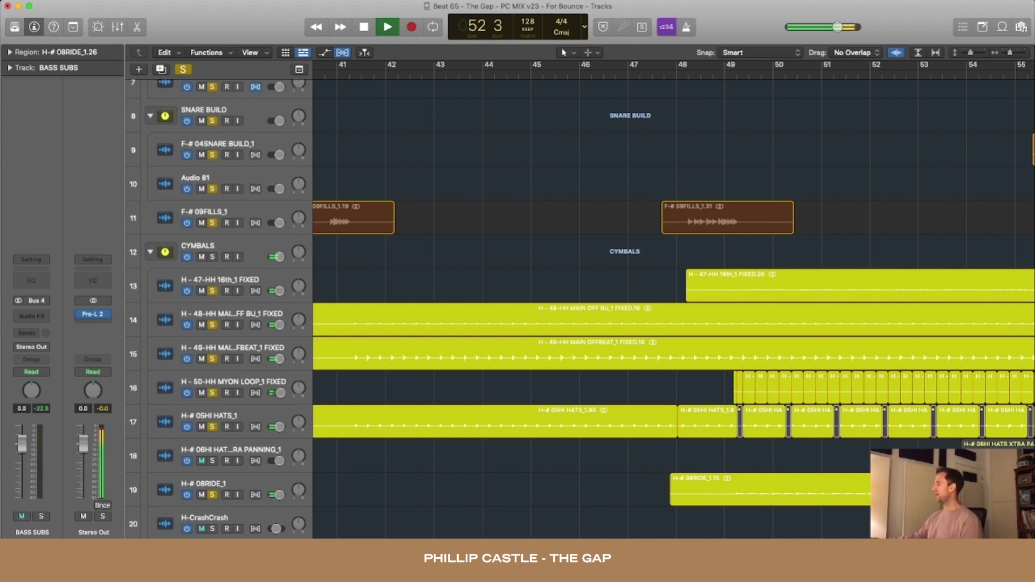
pyautogui.click(212, 461)
pyautogui.press('super+Left')
pyautogui.scroll(-5, 674, 310)
pyautogui.hscroll(10, 674, 310)
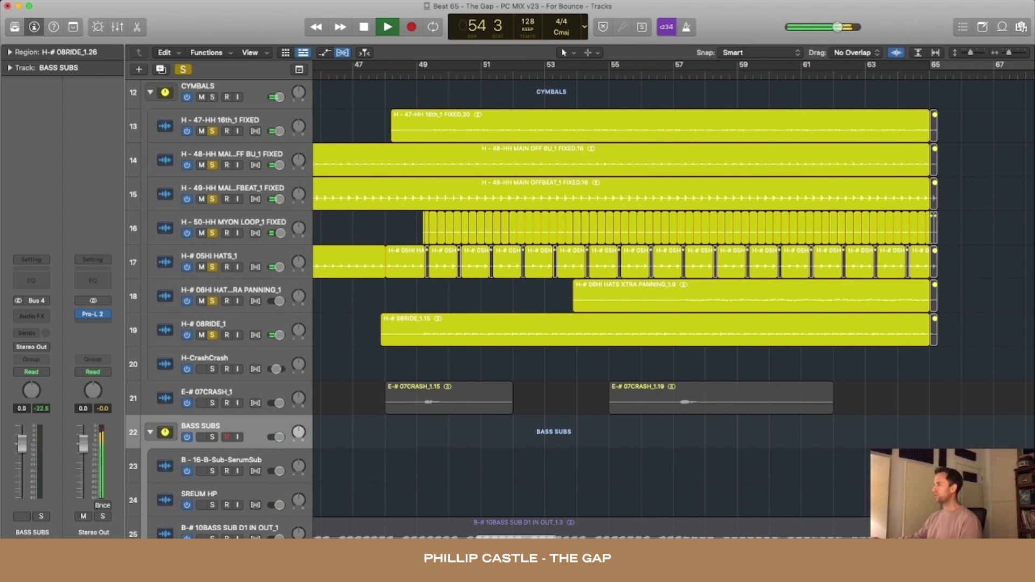
# Add the H-CrashCrash and 07CRASH_1 tracks to the solo.
pyautogui.press('super+Left')
pyautogui.press('super+Left')
pyautogui.press('super+Left')
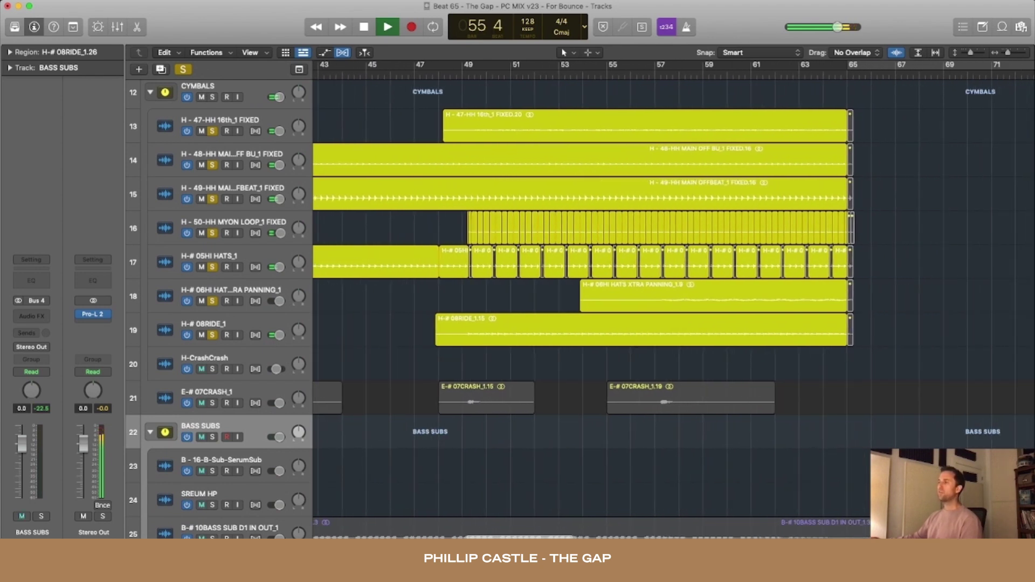
pyautogui.click(213, 369)
pyautogui.click(212, 403)
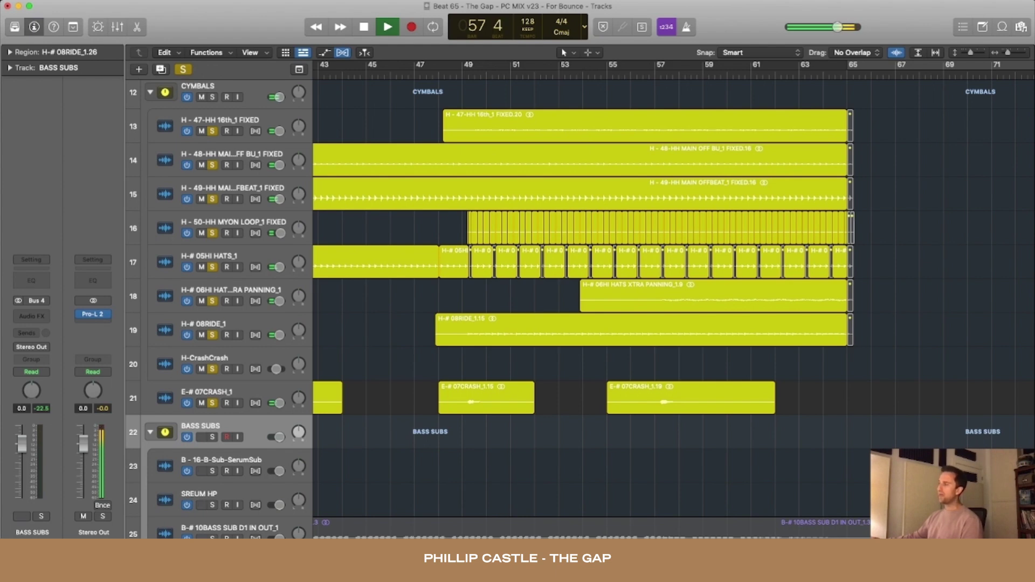
# Stop playback, clear all solos, solo only the SNARE stack and play from bar 57.
pyautogui.scroll(-3, 674, 310)
pyautogui.scroll(10, 674, 310)
pyautogui.hotkey('ctrl', 'm')
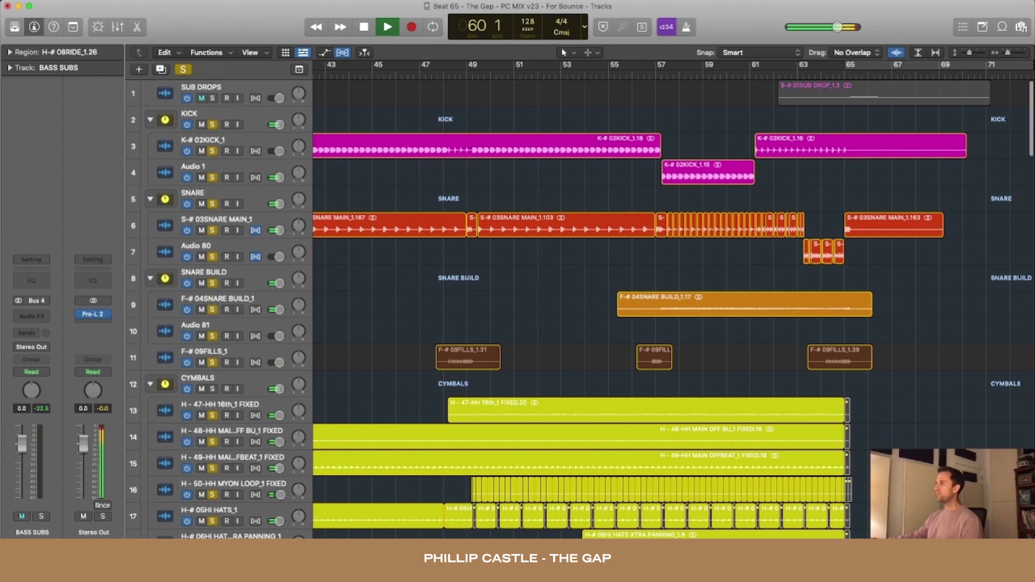
pyautogui.press('space')
pyautogui.press('ctrl+alt+super+s')
pyautogui.click(212, 204)
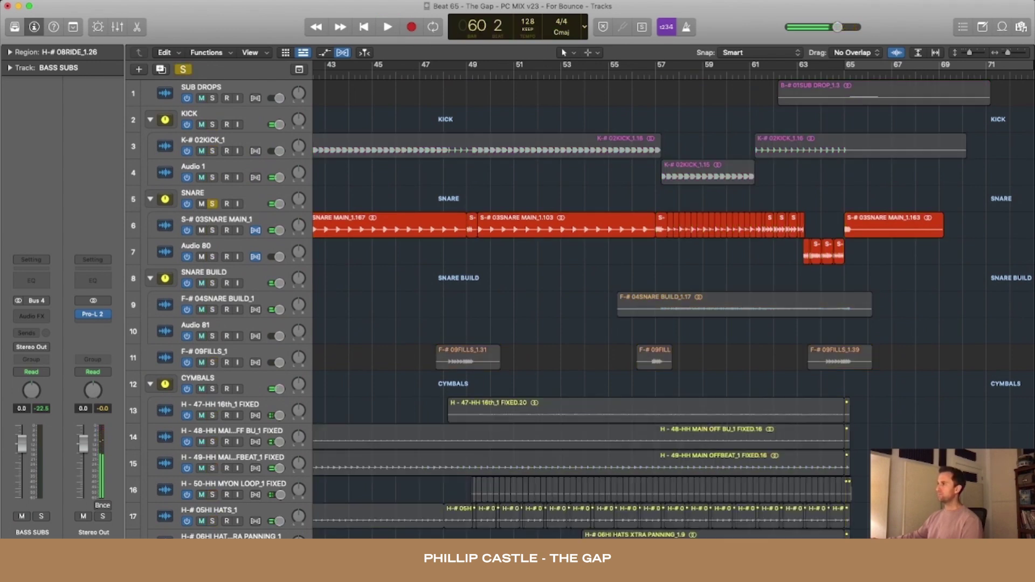
pyautogui.click(663, 75)
pyautogui.press('space')
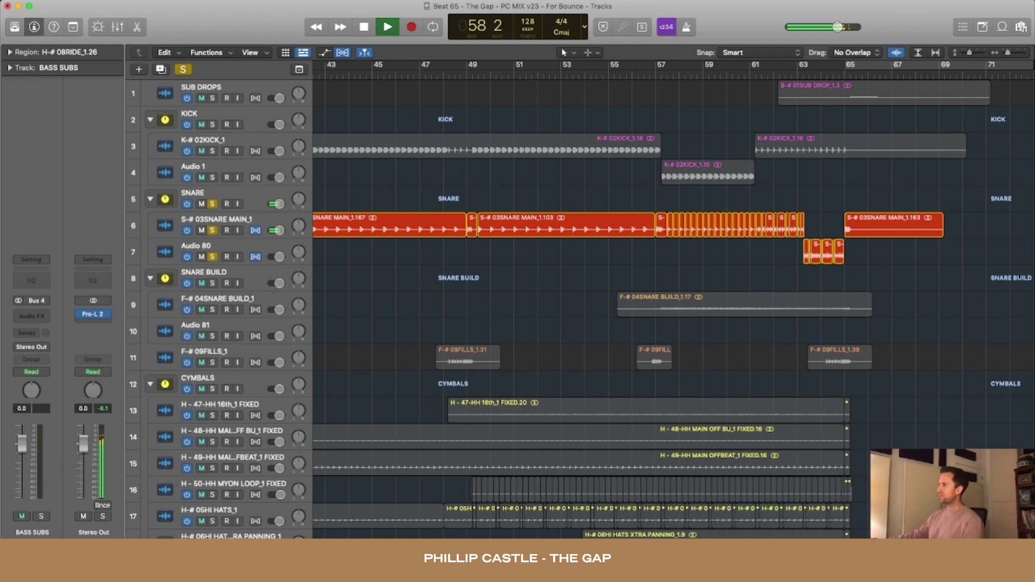
# Add the SNARE BUILD stack, the SUB DROPS track and the KICK stack to the solo.
pyautogui.click(212, 283)
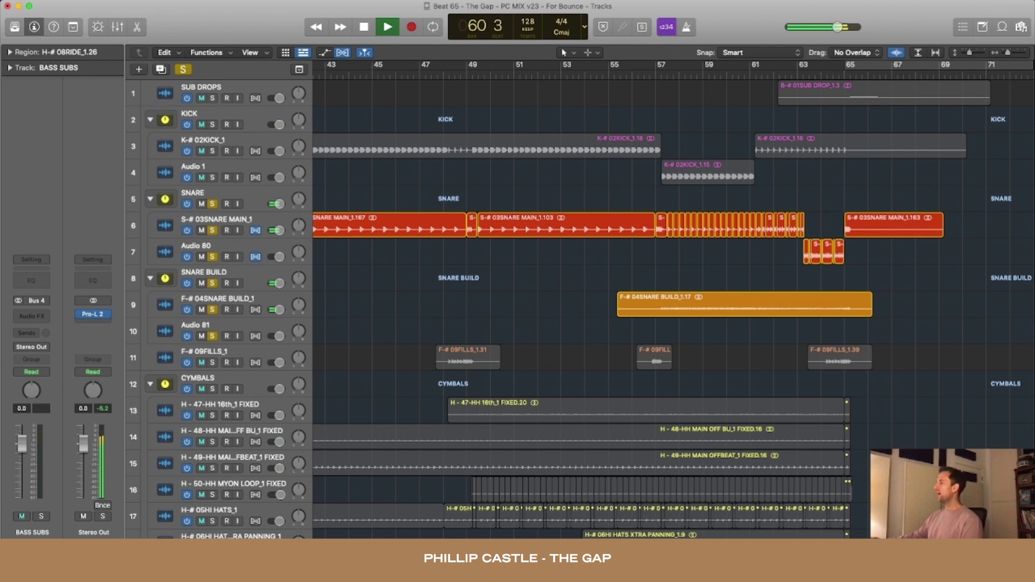
pyautogui.press('super+Left')
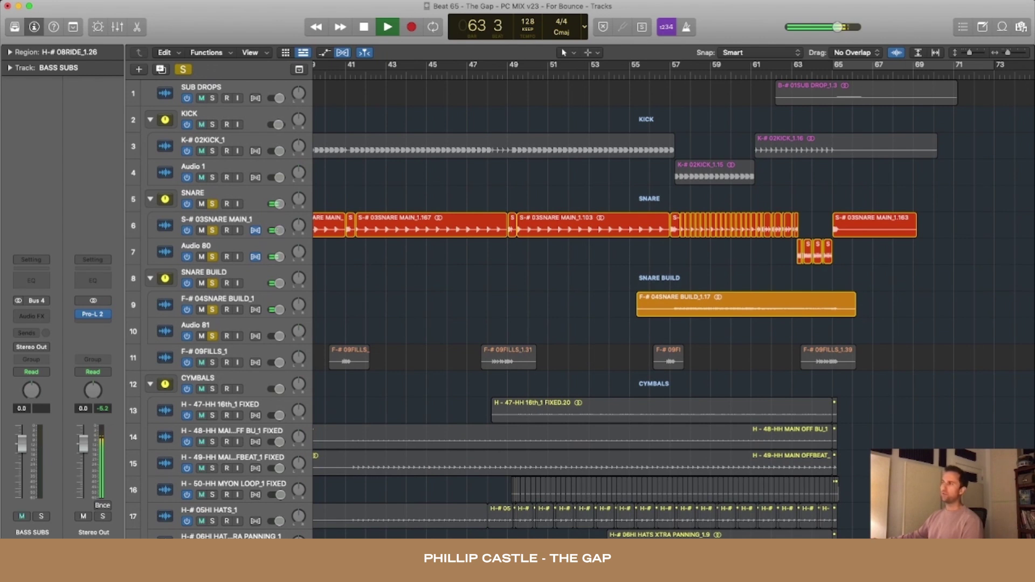
pyautogui.click(212, 98)
pyautogui.click(212, 125)
pyautogui.hscroll(2, 672, 307)
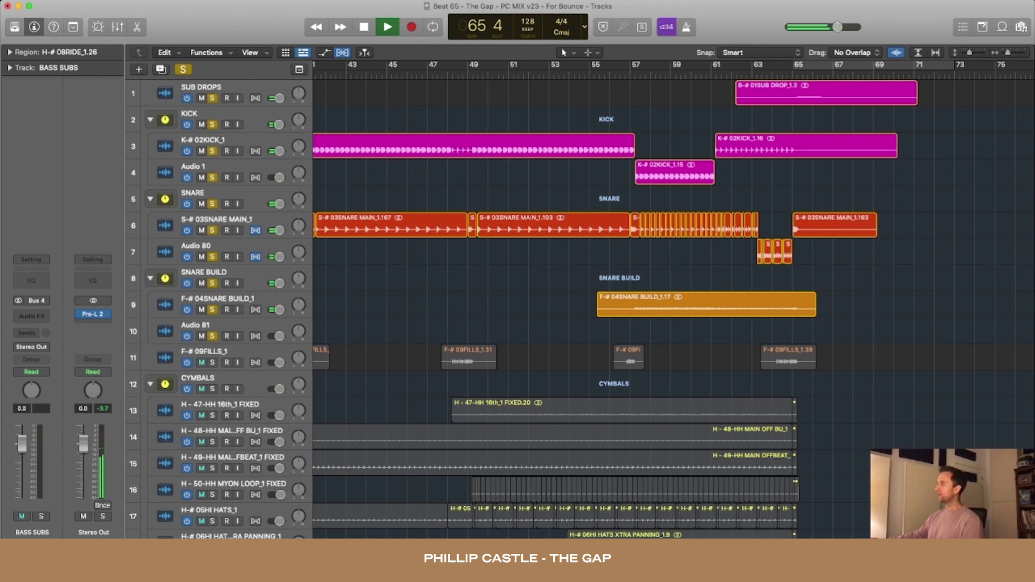
# Stop playback and add the fills, CYMBALS, crash and BASS SUBS tracks to the solo.
pyautogui.press('super+Left')
pyautogui.press('super+Left')
pyautogui.press('super+Left')
pyautogui.press('super+Up')
pyautogui.press('super+Left')
pyautogui.press('super+Left')
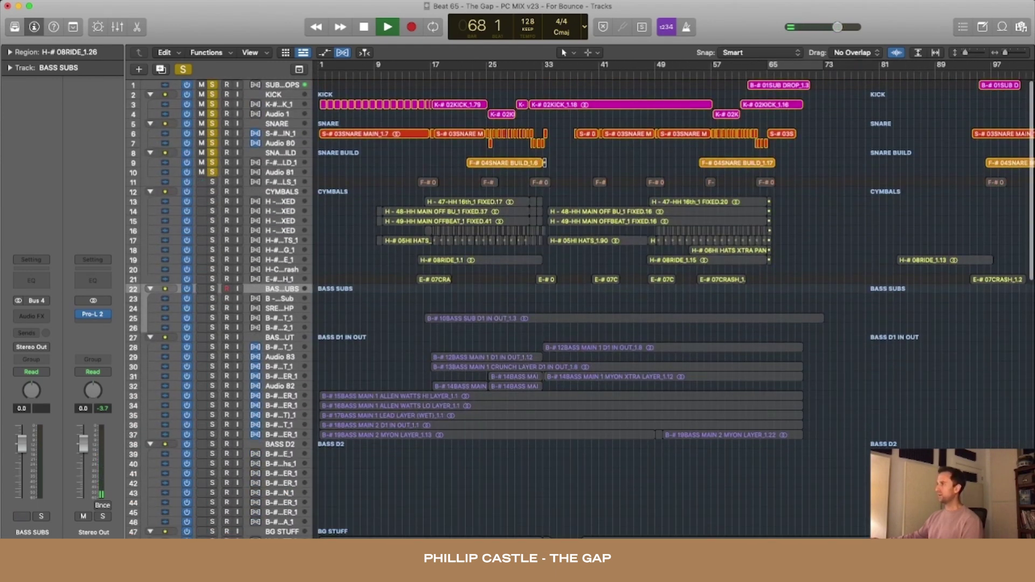
pyautogui.press('space')
pyautogui.moveTo(213, 172); pyautogui.dragTo(212, 279)
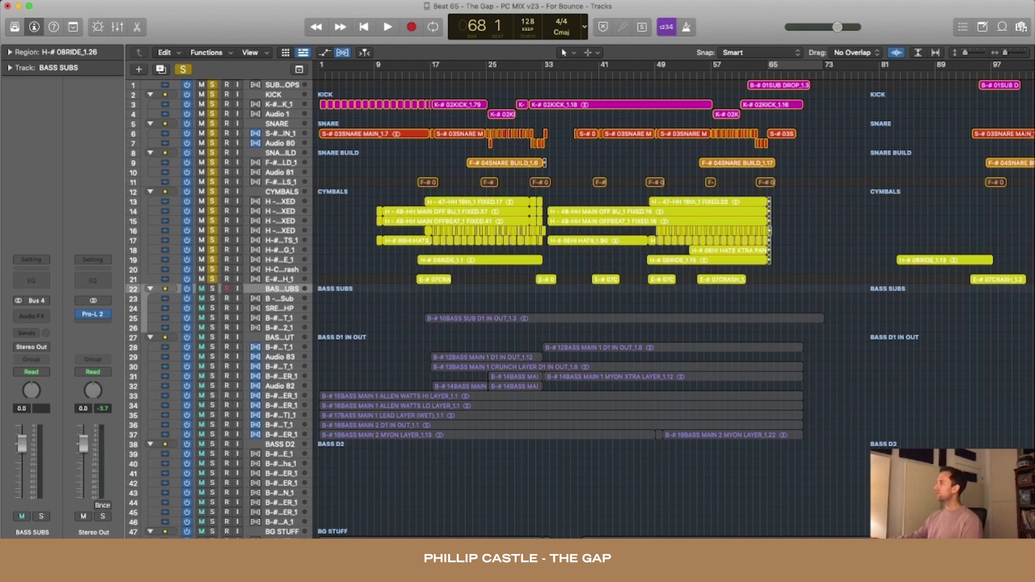
pyautogui.click(212, 289)
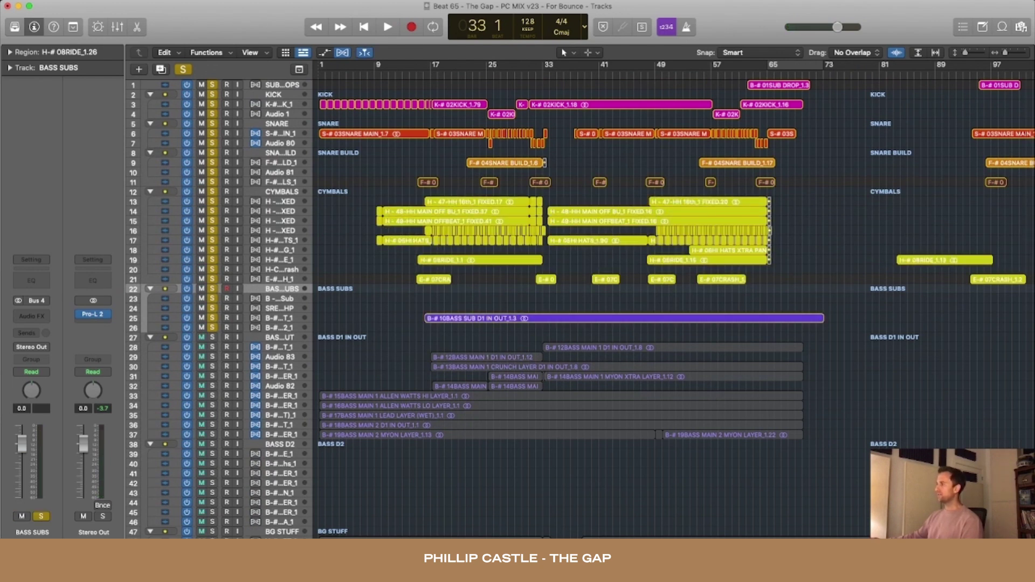
# Play from bar 33 and solo the 18BASS MAIN 2 D1 IN OUT and 19BASS MAIN 2 MYON LAYER tracks.
pyautogui.press('space')
pyautogui.press('super+Right')
pyautogui.press('super+Right')
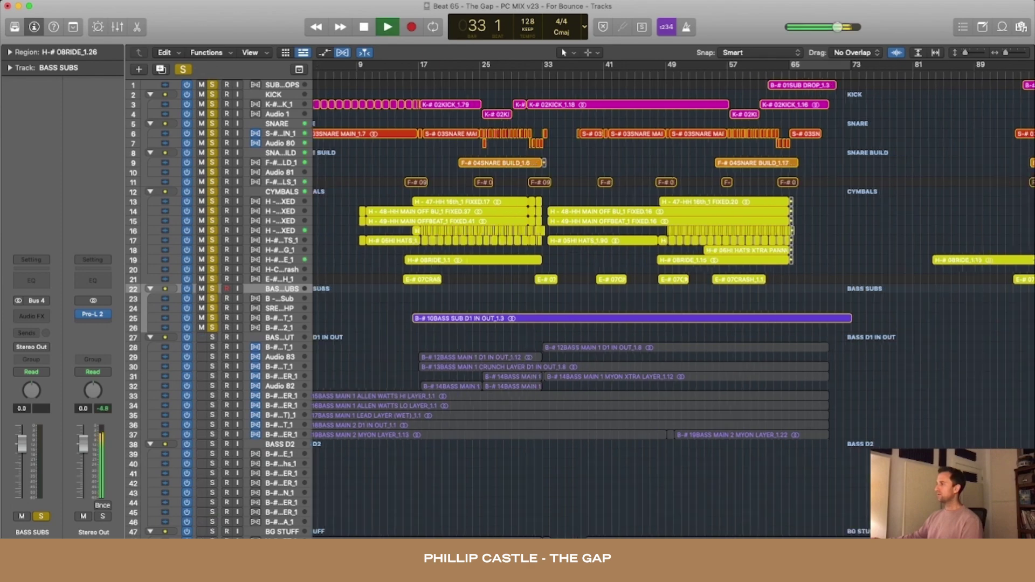
pyautogui.press('super+Down')
pyautogui.press('super+Down')
pyautogui.scroll(-3, 544, 302)
pyautogui.press('super+Down')
pyautogui.press('super+Right')
pyautogui.press('super+Right')
pyautogui.press('super+Right')
pyautogui.press('super+Right')
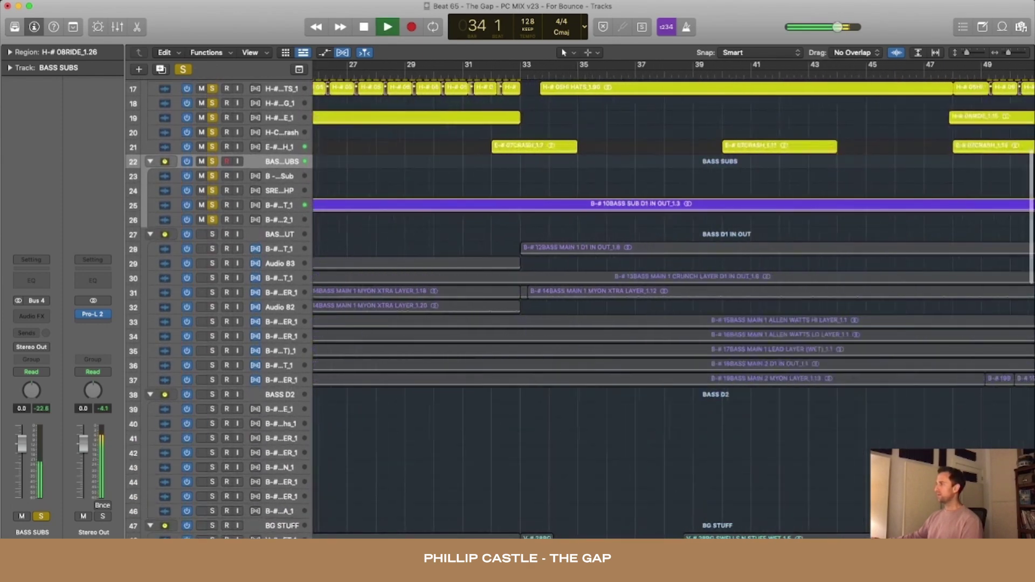
pyautogui.press('super+Down')
pyautogui.press('super+Down')
pyautogui.press('super+Down')
pyautogui.scroll(-2, 673, 309)
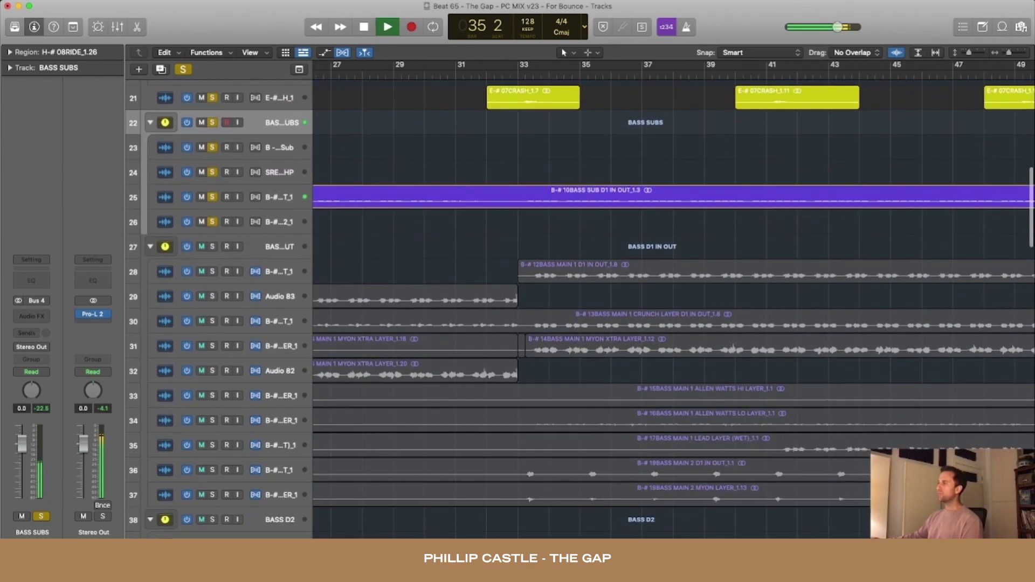
pyautogui.scroll(-3, 673, 309)
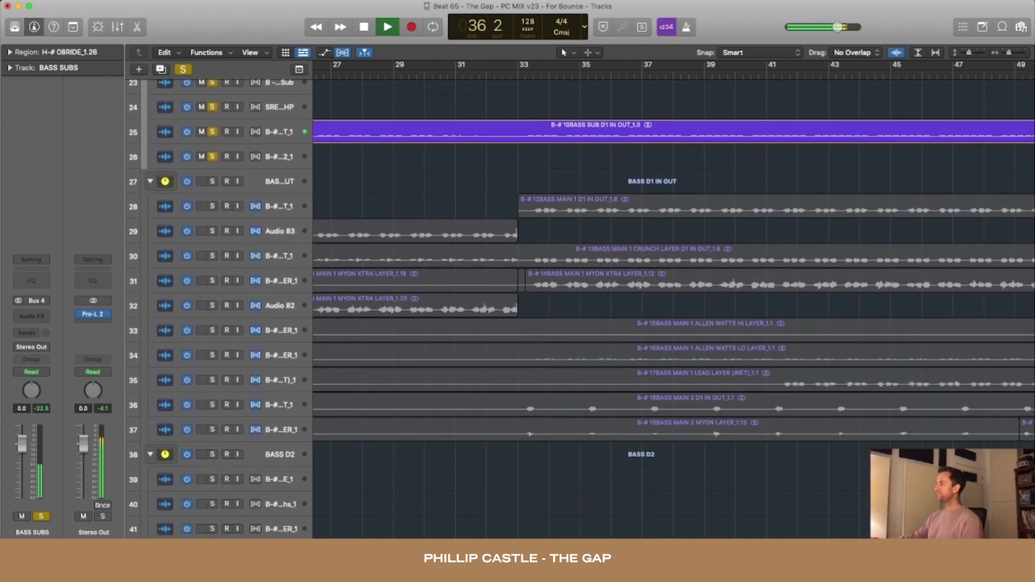
pyautogui.moveTo(212, 405); pyautogui.dragTo(212, 429)
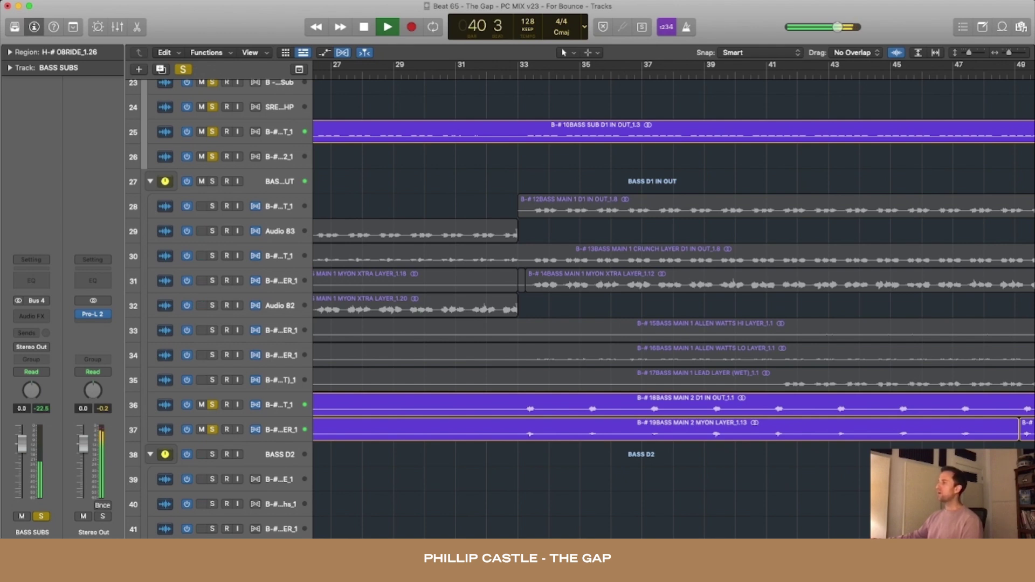
# Add the 12BASS MAIN 1, 13BASS MAIN 1 CRUNCH LAYER and 14BASS MAIN 1 MYON XTRA LAYER tracks to the solo.
pyautogui.click(213, 206)
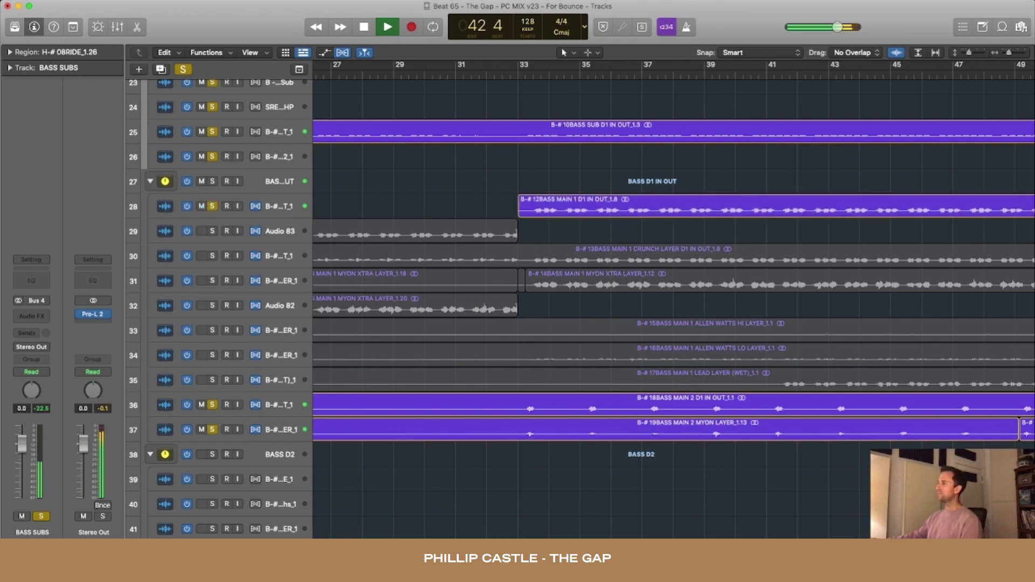
pyautogui.click(212, 255)
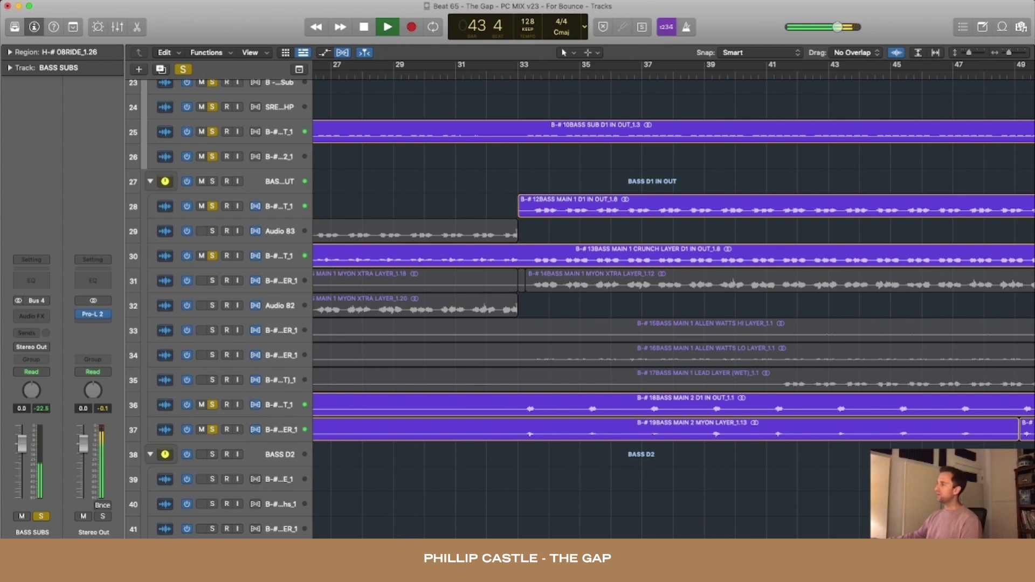
pyautogui.click(212, 280)
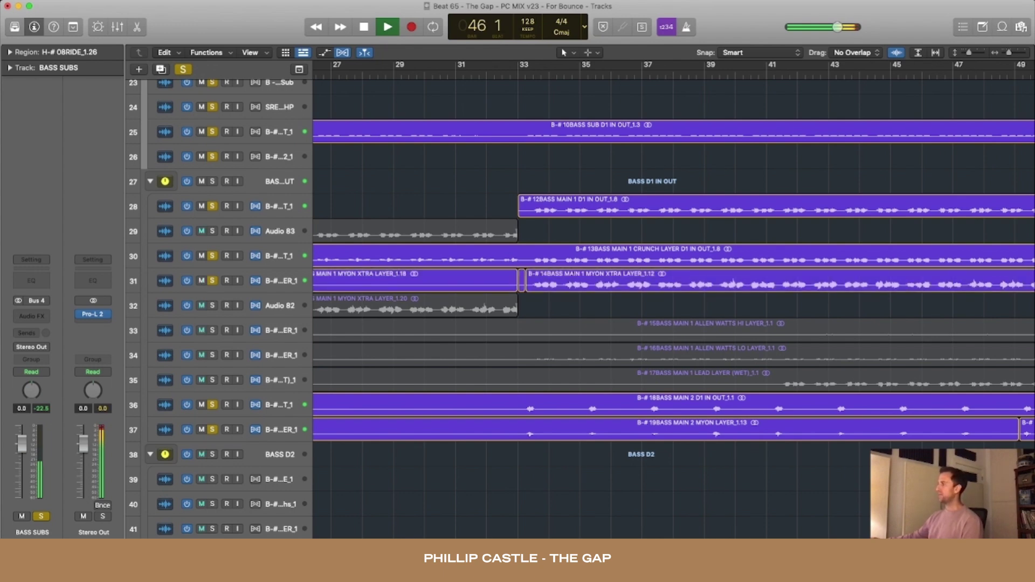
# Add the 15BASS MAIN 1 HI layer and 16BASS MAIN 1 LO layer tracks to the solo.
pyautogui.click(213, 355)
pyautogui.click(213, 329)
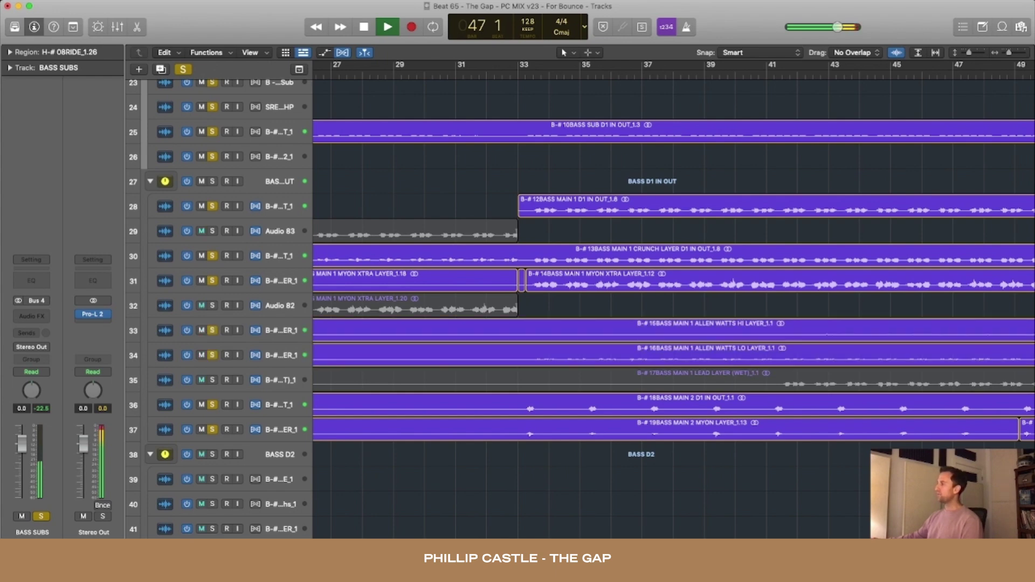
pyautogui.scroll(-3, 213, 330)
pyautogui.hscroll(-3, 673, 307)
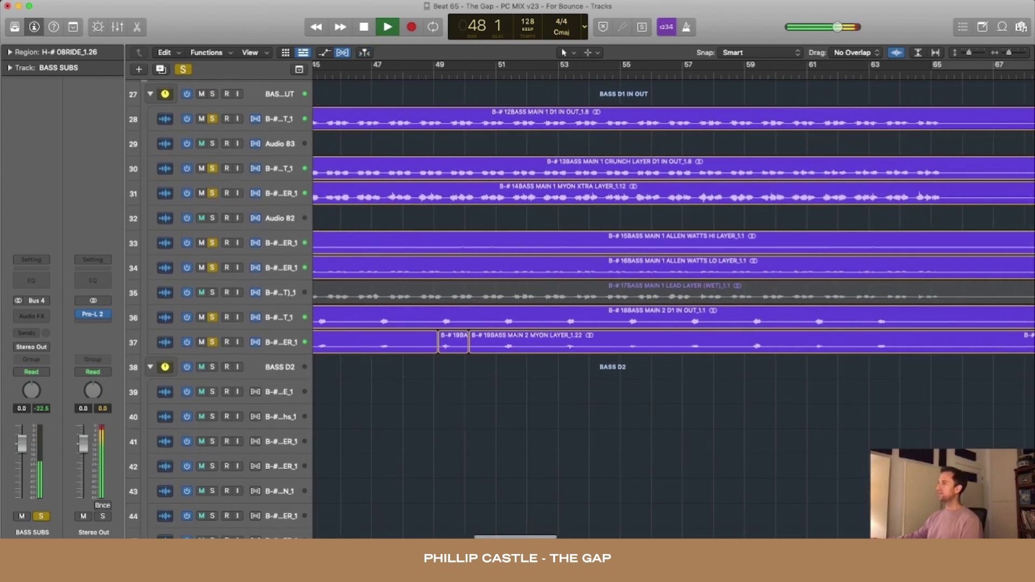
# Solo only the 17BASS MAIN 1 LEAD LAYER (WET) track and play it from bar 41.
pyautogui.hscroll(-10, 674, 307)
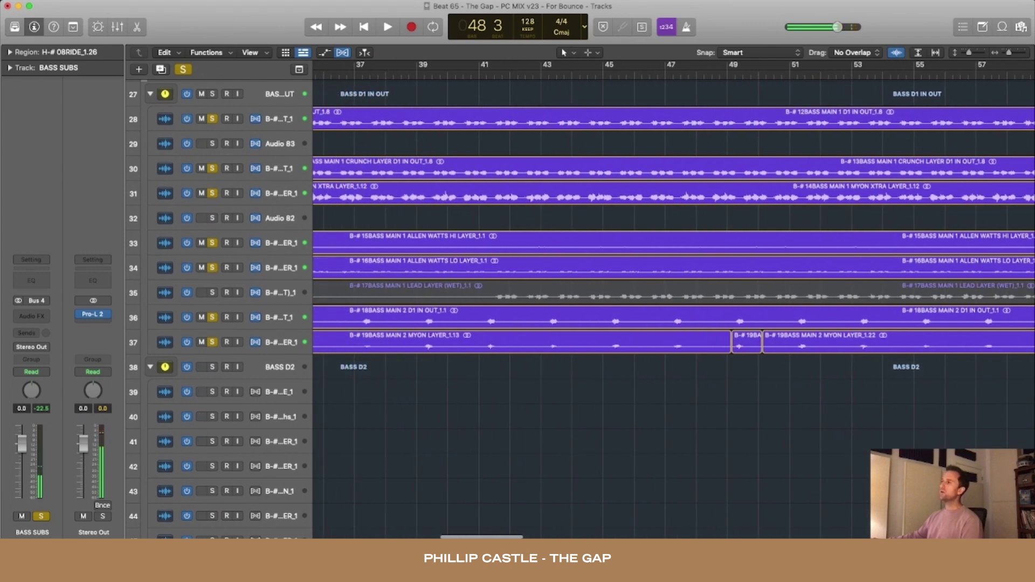
pyautogui.keyDown('alt'); pyautogui.click(212, 292); pyautogui.keyUp('alt')
pyautogui.click(480, 75)
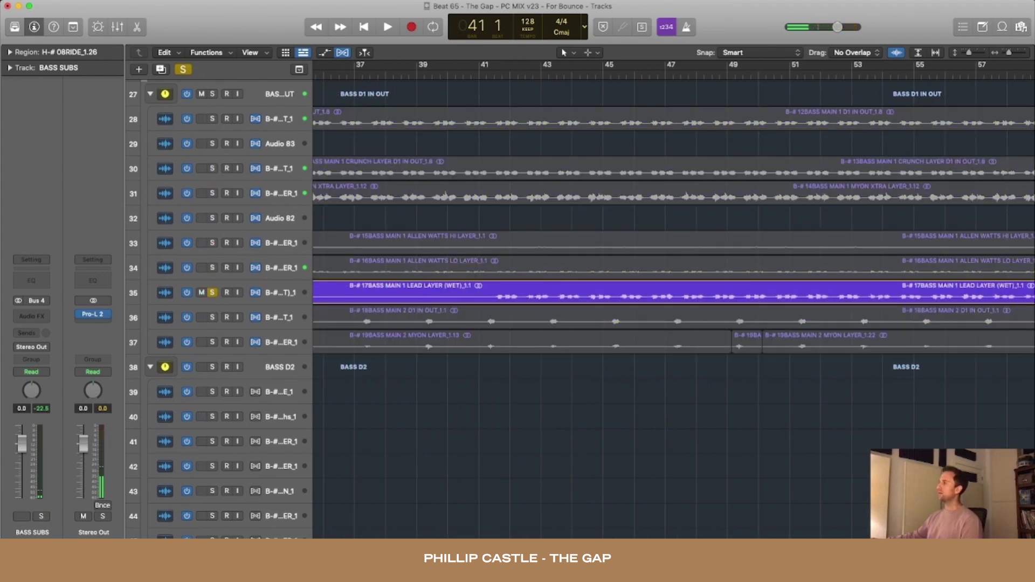
pyautogui.press('space')
pyautogui.press('super+Left')
pyautogui.press('super+Left')
pyautogui.press('super+Up')
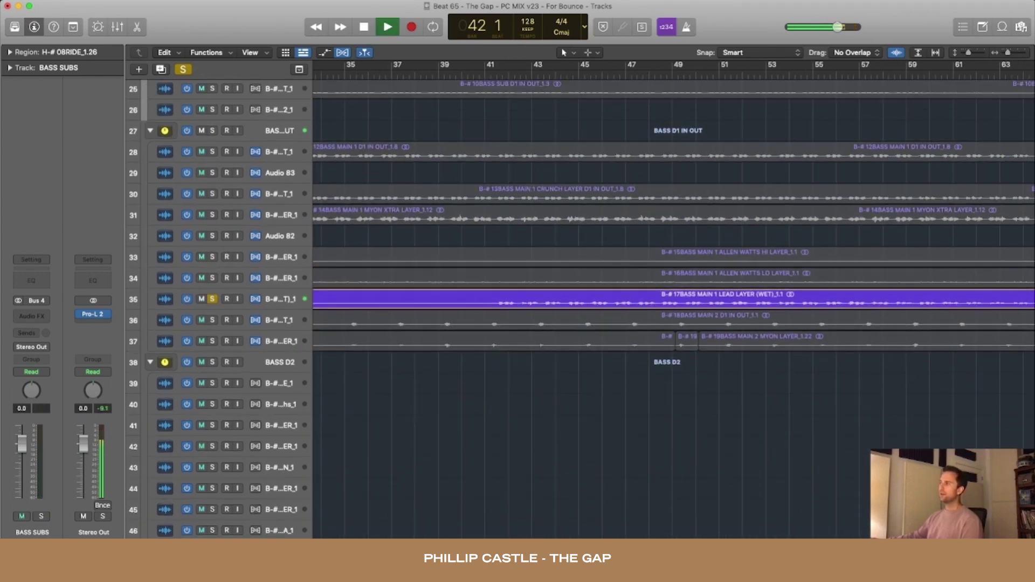
pyautogui.hscroll(-3, 674, 307)
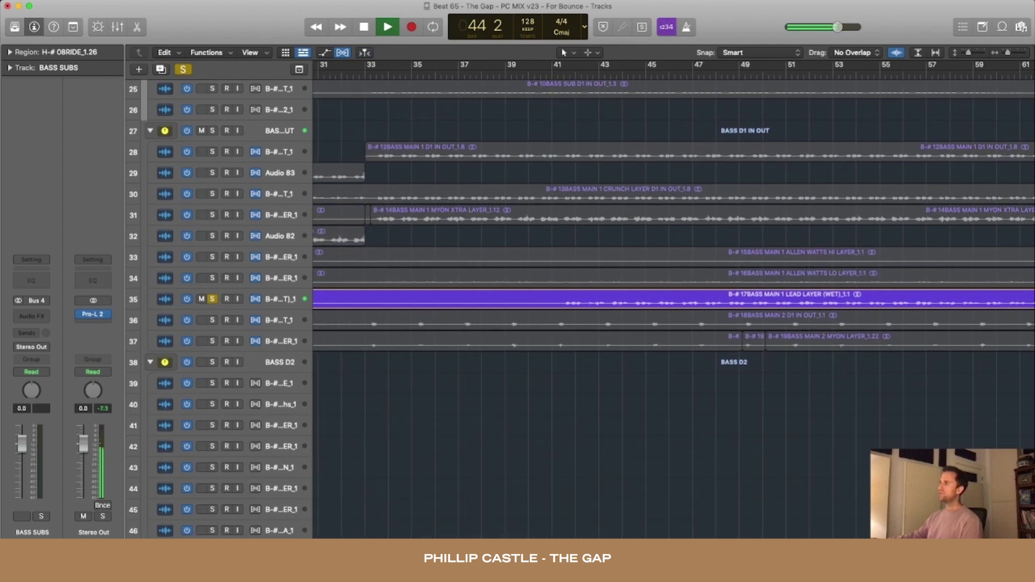
# Add the whole BASS D1 IN OUT group to the solo, muting and unmuting the 17BASS MAIN 1 LEAD LAYER track to compare.
pyautogui.moveTo(213, 130); pyautogui.dragTo(212, 341)
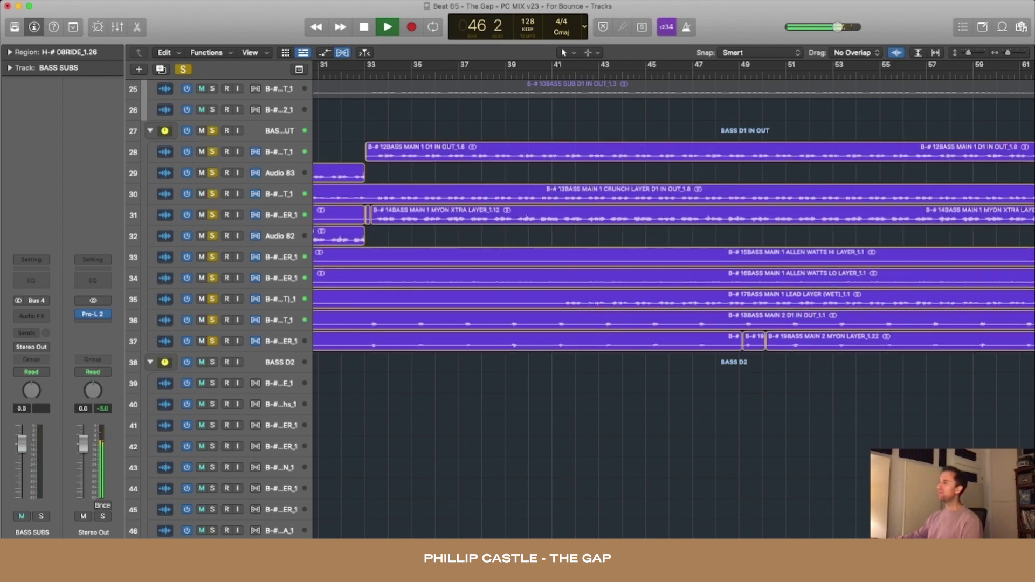
pyautogui.click(201, 298)
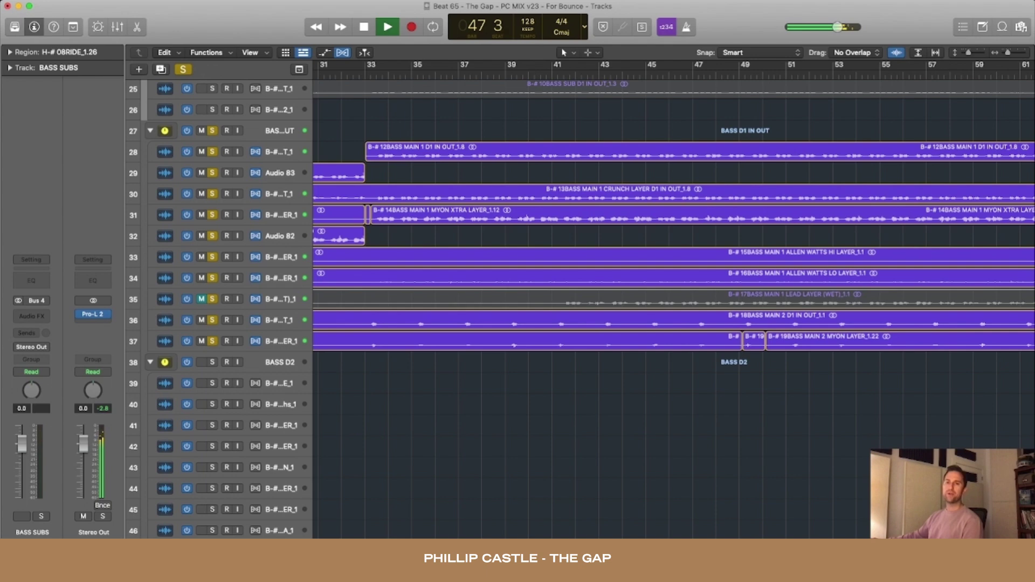
pyautogui.click(201, 298)
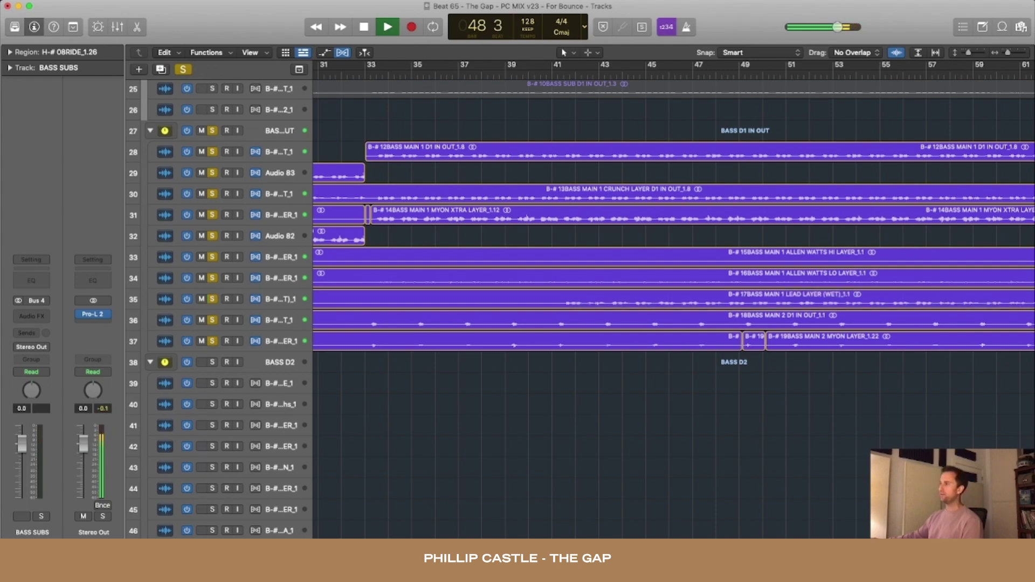
# Add all drum, cymbal and BASS SUBS tracks, 1 through 26, to the solo alongside the main bass group.
pyautogui.press('super+Up')
pyautogui.press('super+Up')
pyautogui.press('super+Up')
pyautogui.press('super+Left')
pyautogui.press('super+Left')
pyautogui.press('super+Left')
pyautogui.scroll(10, 212, 299)
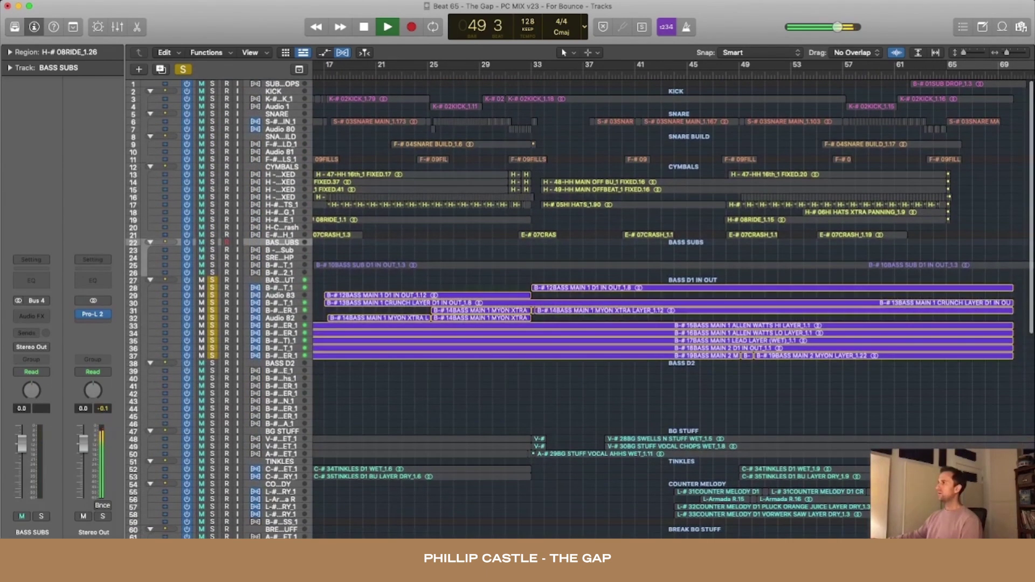
pyautogui.moveTo(212, 84); pyautogui.dragTo(212, 269)
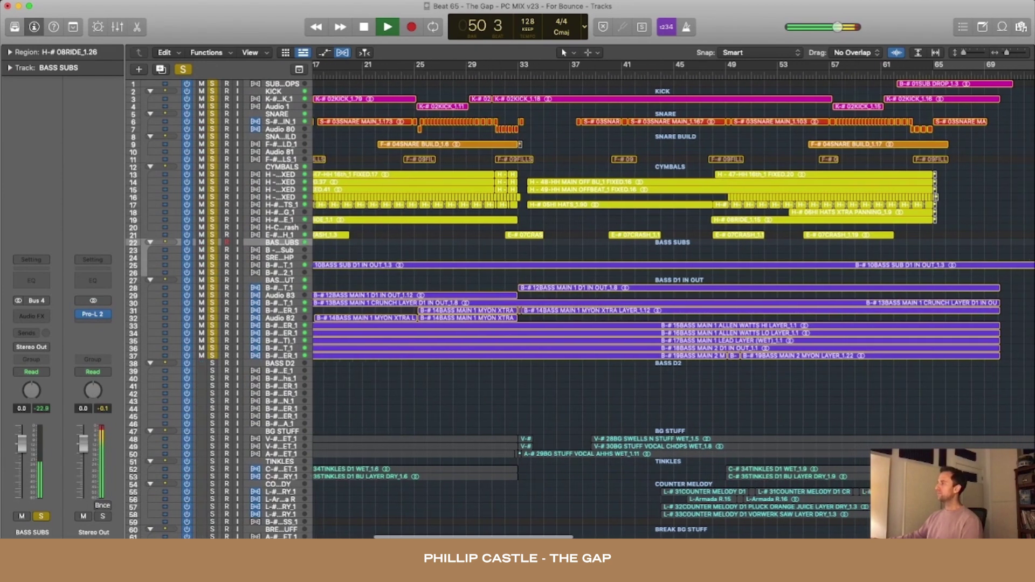
# Stop playback, clear all solos, then solo the BG STUFF group and play it.
pyautogui.scroll(-5, 672, 309)
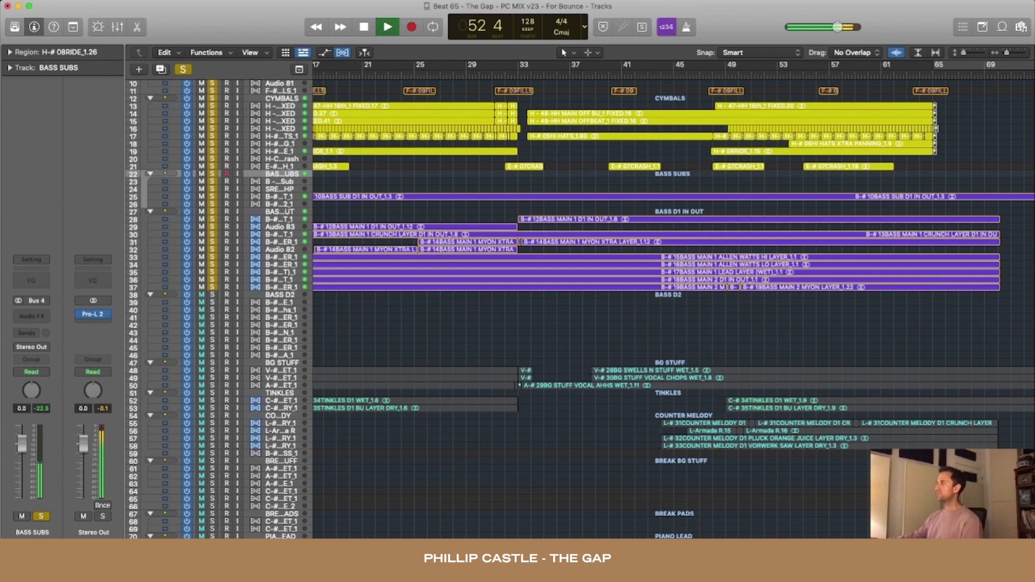
pyautogui.press('space')
pyautogui.hotkey('ctrl', 'alt', 'shift', 's')
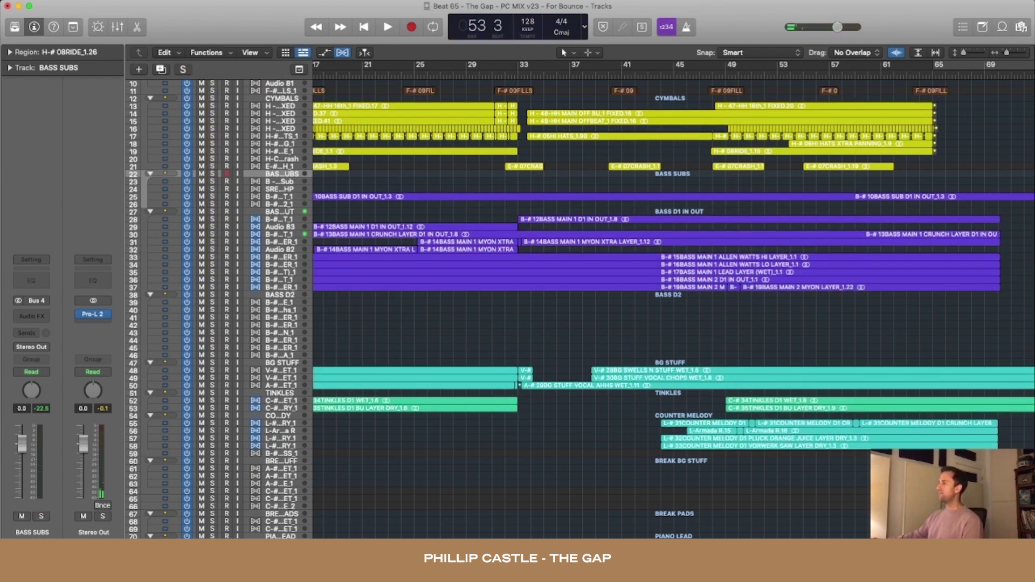
pyautogui.scroll(-3, 539, 307)
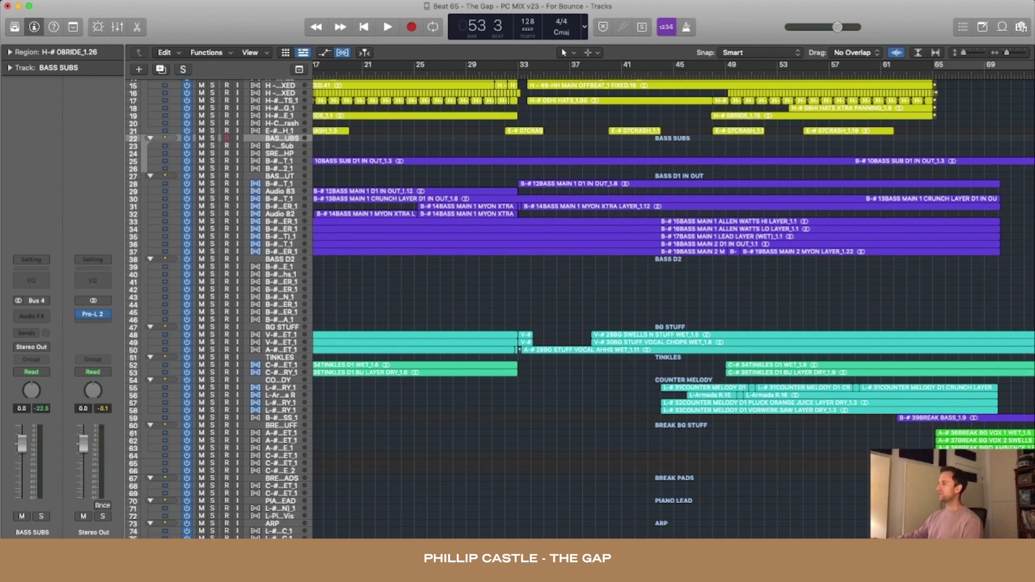
pyautogui.click(213, 327)
pyautogui.press('space')
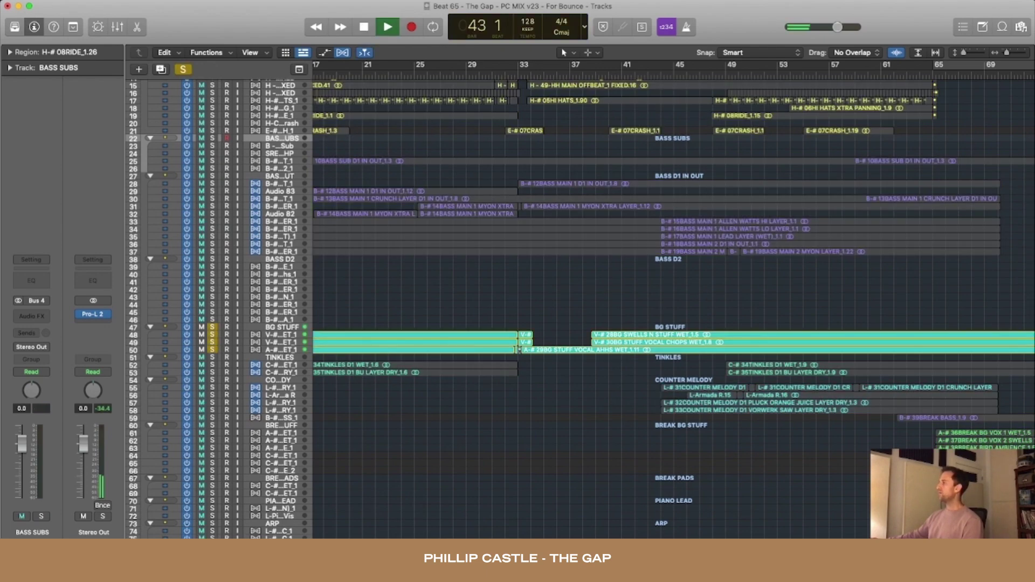
# Examine the enlarged waveforms of the swells, vocal chops and vocal ahhs in the BG STUFF group while they play.
pyautogui.press('super+Down')
pyautogui.press('super+Down')
pyautogui.press('super+Down')
pyautogui.press('super+Down')
pyautogui.press('super+Down')
pyautogui.scroll(-15, 539, 307)
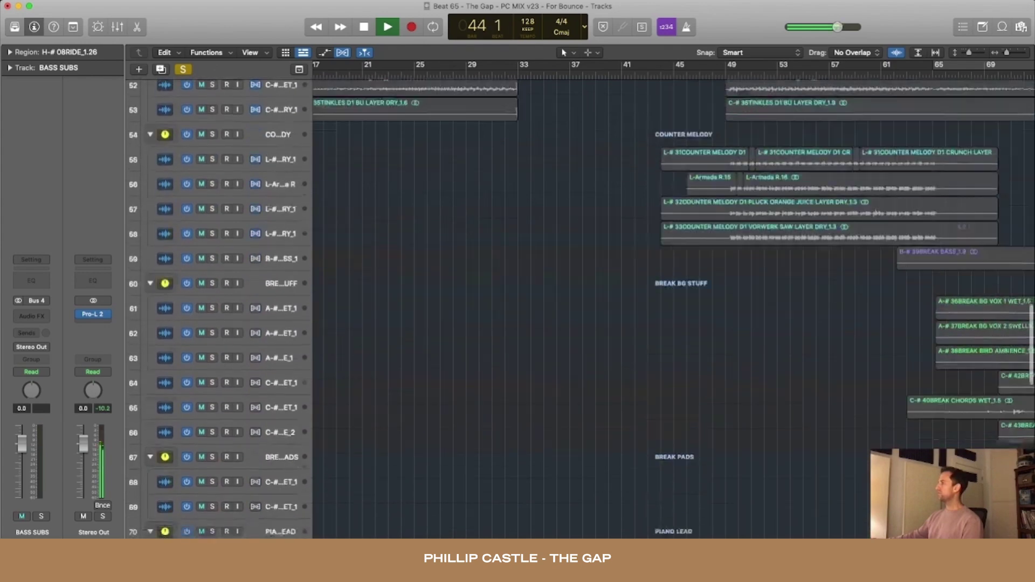
pyautogui.scroll(8, 539, 307)
pyautogui.press('super+Down')
pyautogui.press('super+Down')
pyautogui.press('super+Down')
pyautogui.scroll(5, 540, 307)
pyautogui.press('super+Down')
pyautogui.press('super+Down')
pyautogui.press('super+Right')
pyautogui.press('super+Right')
pyautogui.press('super+Right')
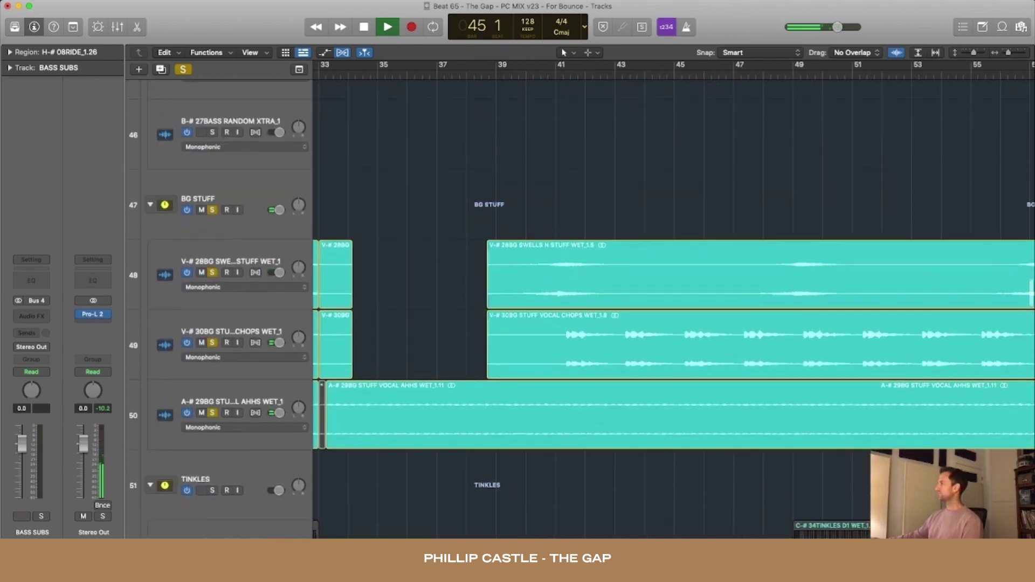
pyautogui.press('super+Down')
pyautogui.press('super+Down')
pyautogui.scroll(-3, 539, 308)
pyautogui.scroll(-1, 539, 307)
pyautogui.scroll(-1, 539, 308)
pyautogui.scroll(-1, 674, 307)
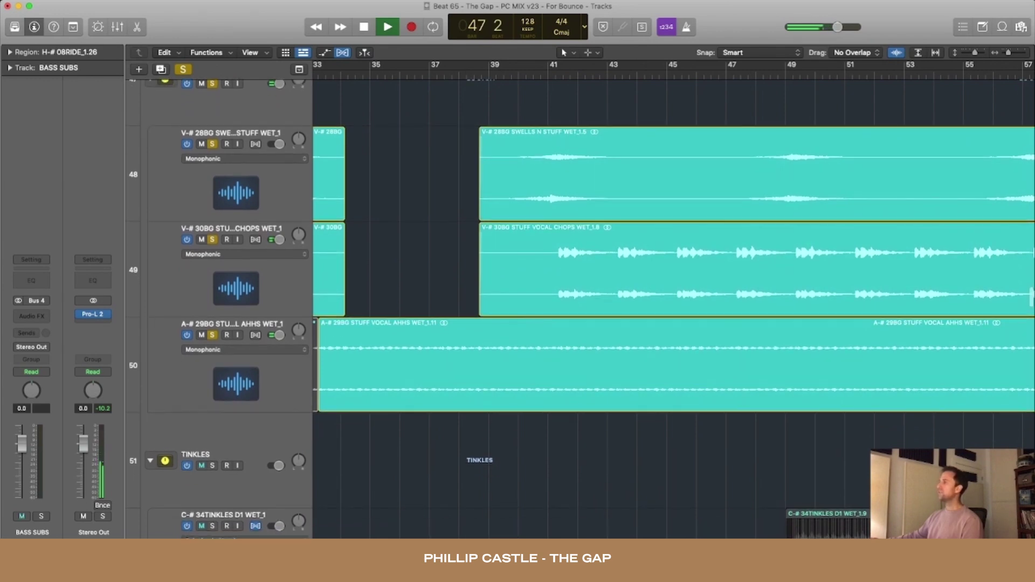
pyautogui.scroll(-5, 674, 307)
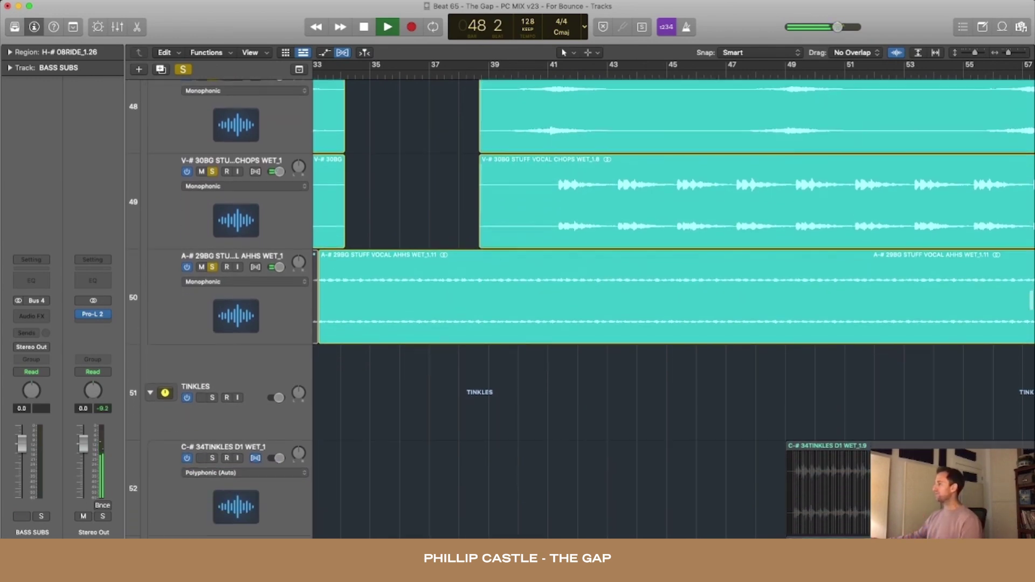
# Add the TINKLES group to the solo and follow its regions from bar 49.
pyautogui.scroll(-1, 674, 307)
pyautogui.click(212, 335)
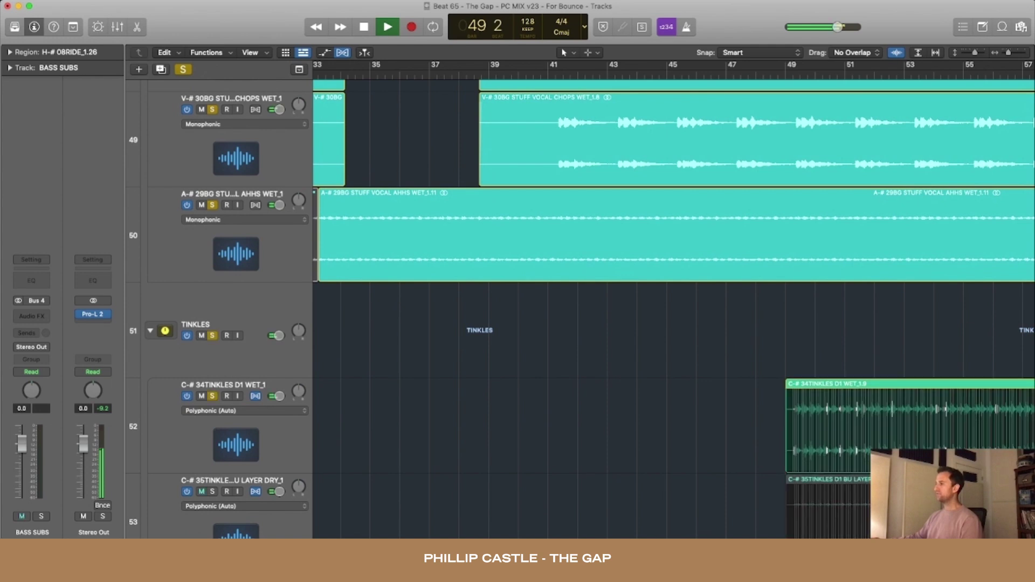
pyautogui.scroll(2, 674, 307)
pyautogui.scroll(-1, 674, 307)
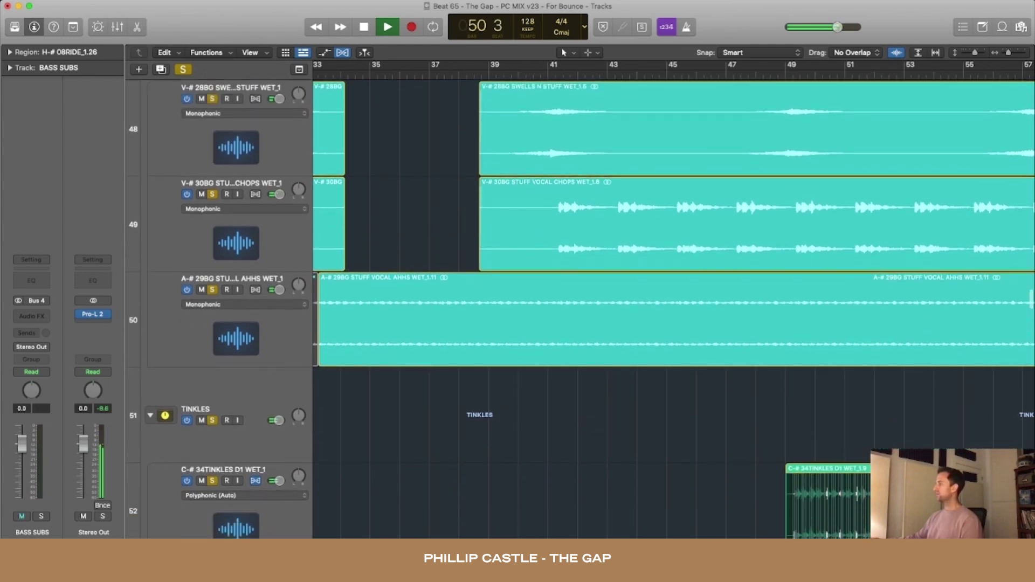
pyautogui.hscroll(10, 673, 308)
pyautogui.hscroll(1, 674, 307)
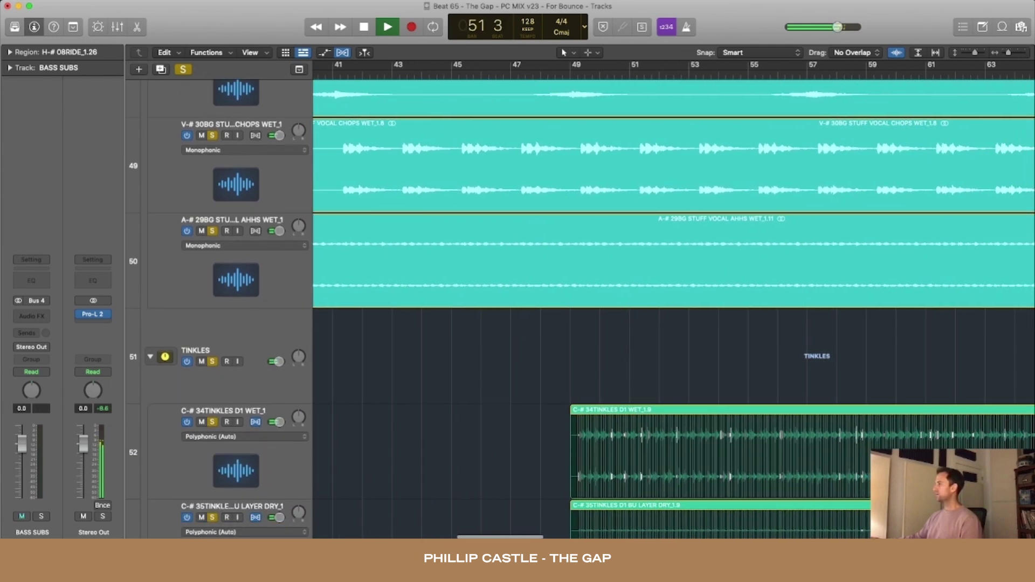
# Add the COUNTER MELODY group to the solo and follow its crunch, Armada, pluck and saw layers.
pyautogui.scroll(4, 674, 308)
pyautogui.scroll(-5, 674, 307)
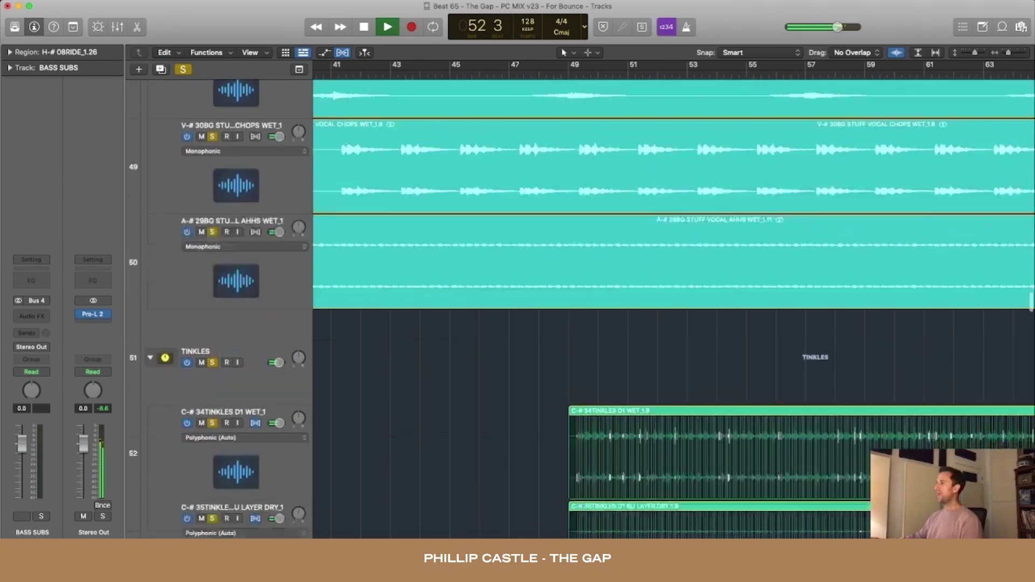
pyautogui.press('super+Up')
pyautogui.scroll(-10, 674, 307)
pyautogui.scroll(-2, 674, 307)
pyautogui.click(212, 200)
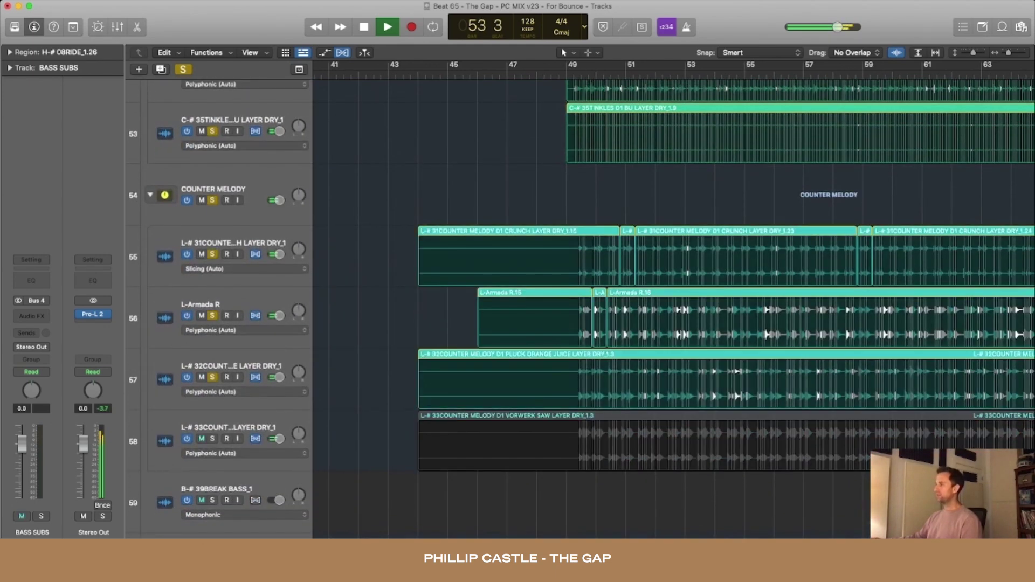
pyautogui.scroll(4, 674, 308)
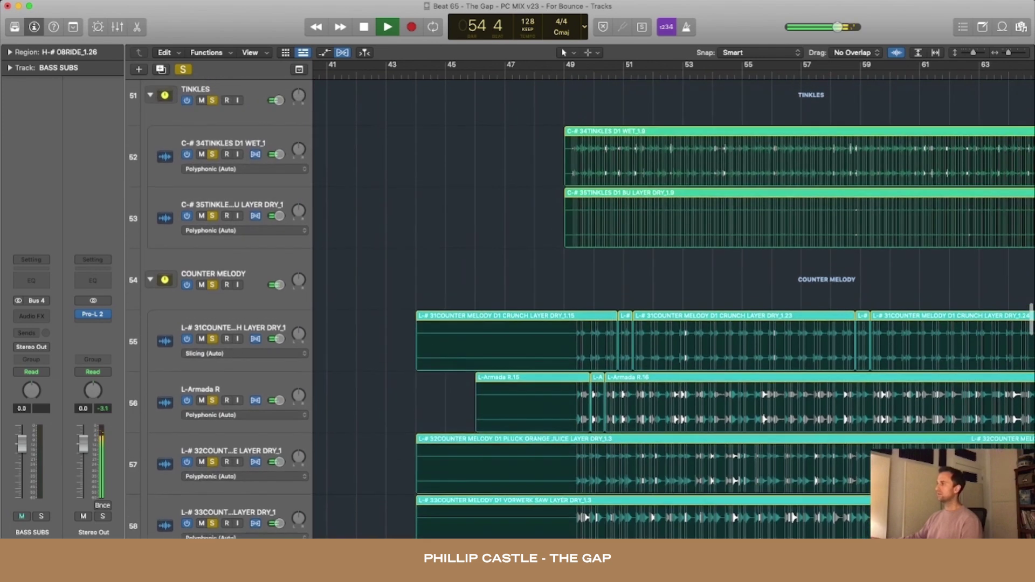
pyautogui.hscroll(5, 674, 308)
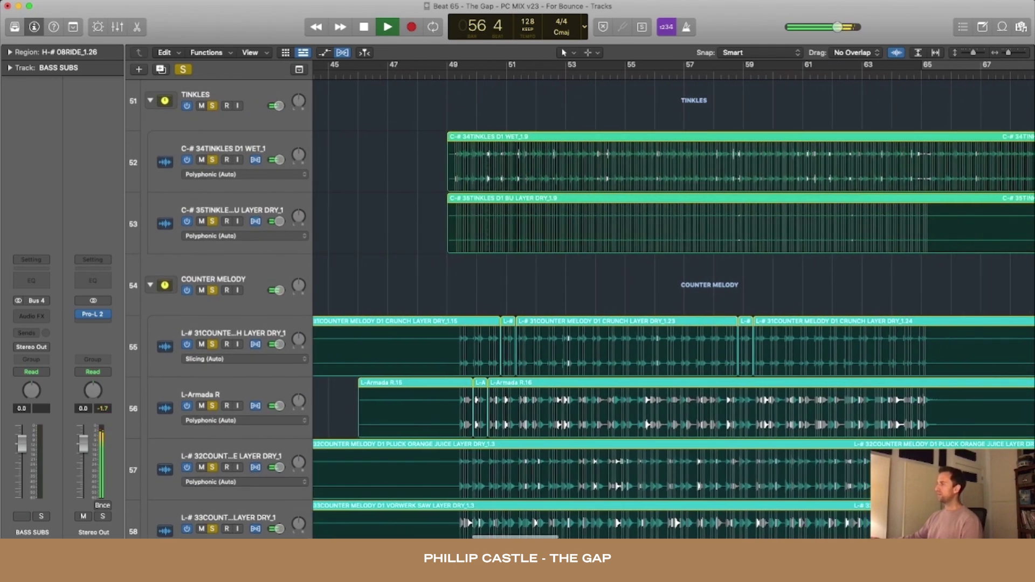
pyautogui.scroll(-1, 674, 307)
pyautogui.scroll(-2, 674, 307)
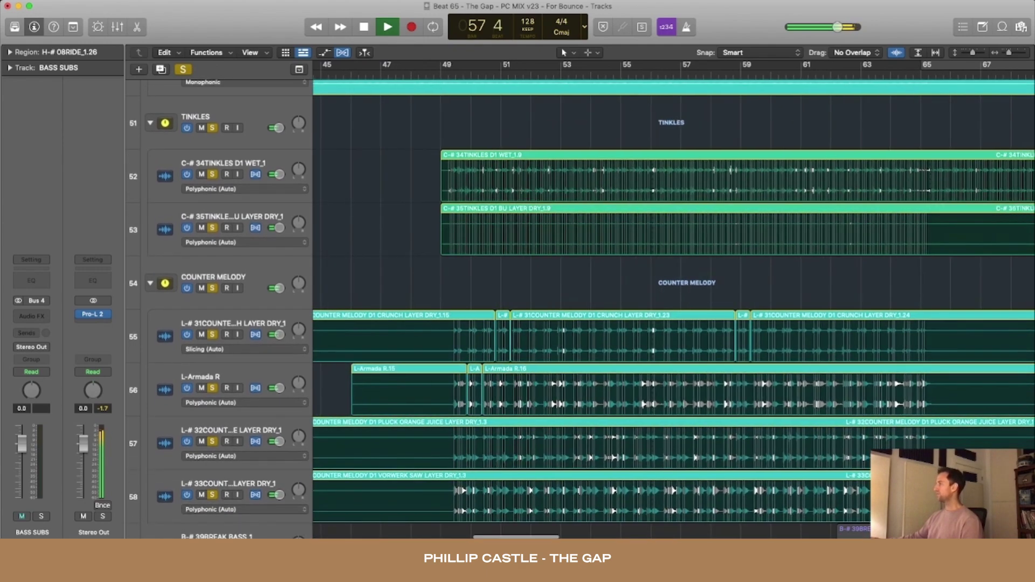
# Stop playback, add the drum and bass tracks from track 1 down into BASS D2 to the solo, and resume playing.
pyautogui.scroll(-3, 673, 307)
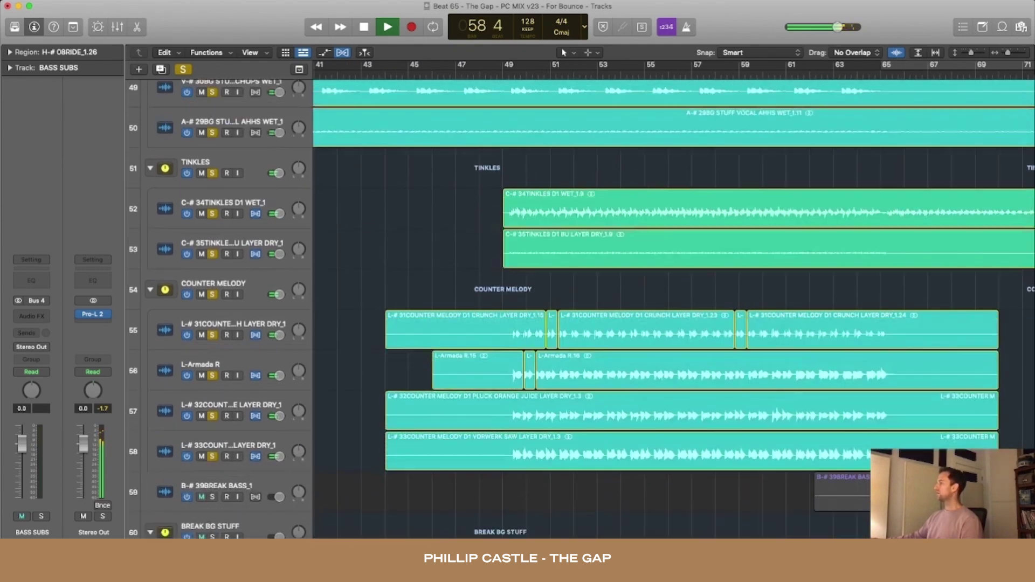
pyautogui.scroll(-3, 674, 307)
pyautogui.scroll(-2, 674, 308)
pyautogui.scroll(-5, 674, 307)
pyautogui.scroll(5, 674, 307)
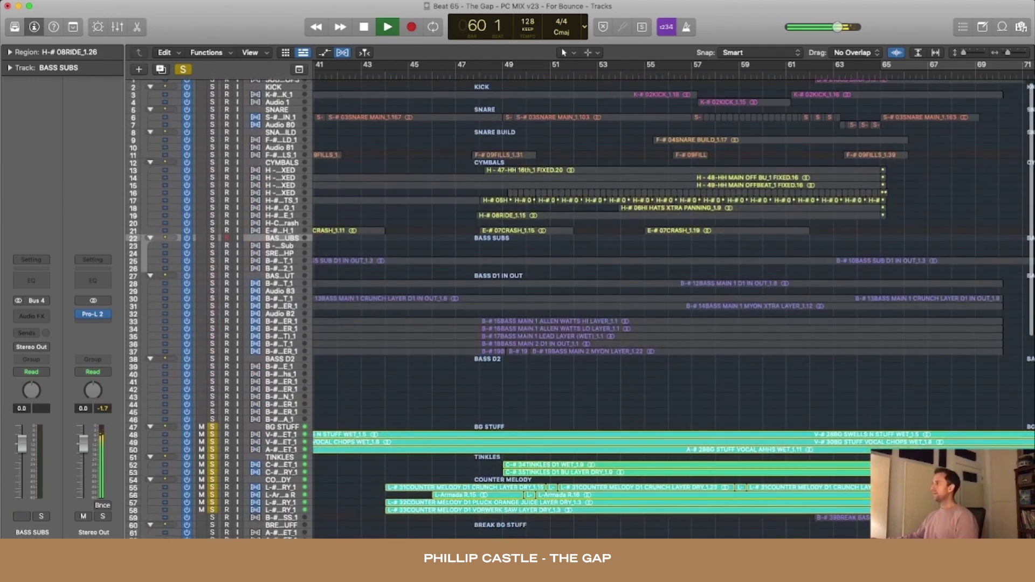
pyautogui.press('space')
pyautogui.moveTo(212, 84); pyautogui.dragTo(212, 379)
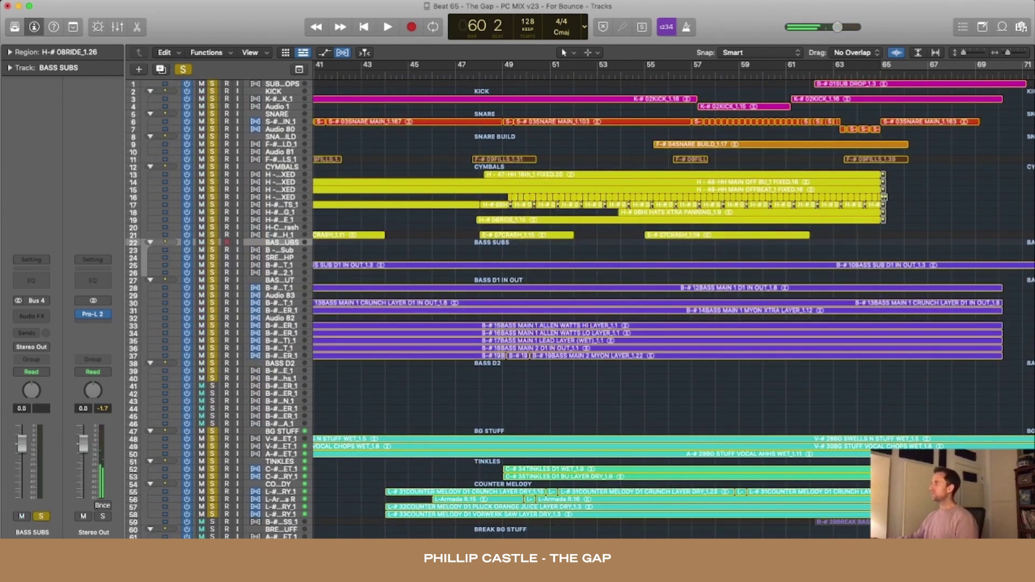
pyautogui.press('space')
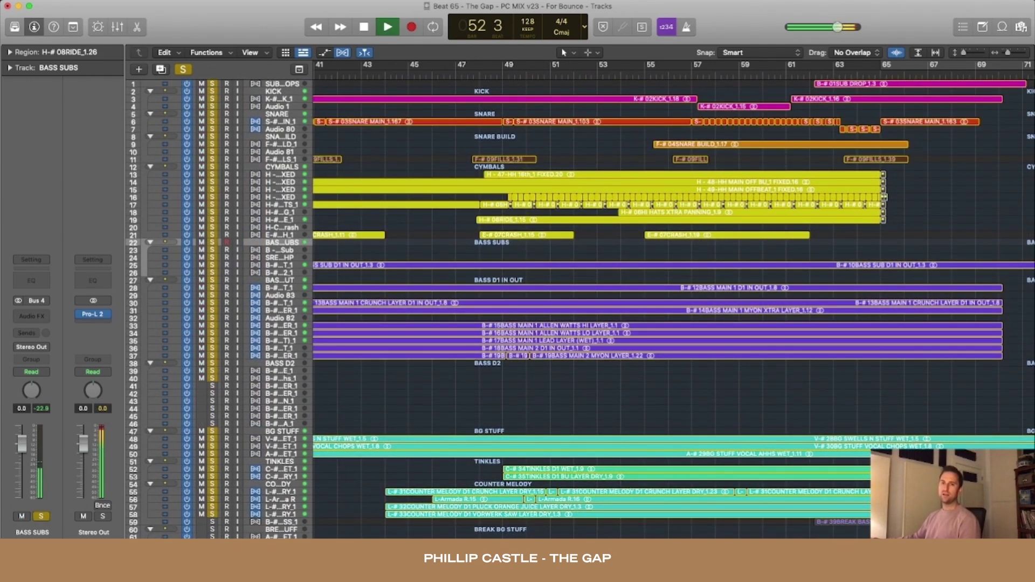
# Add the FX group to the solo and enlarge the tracks for a closer look.
pyautogui.scroll(-15, 674, 308)
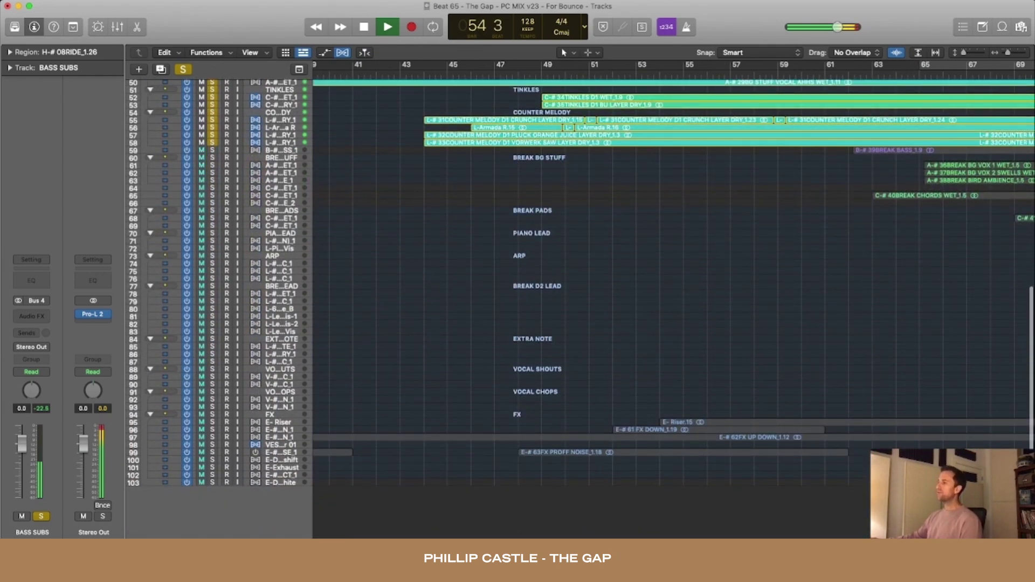
pyautogui.click(212, 414)
pyautogui.press('super+Down')
pyautogui.press('super+Down')
pyautogui.press('super+Down')
pyautogui.press('super+Down')
pyautogui.press('super+Down')
pyautogui.press('super+Down')
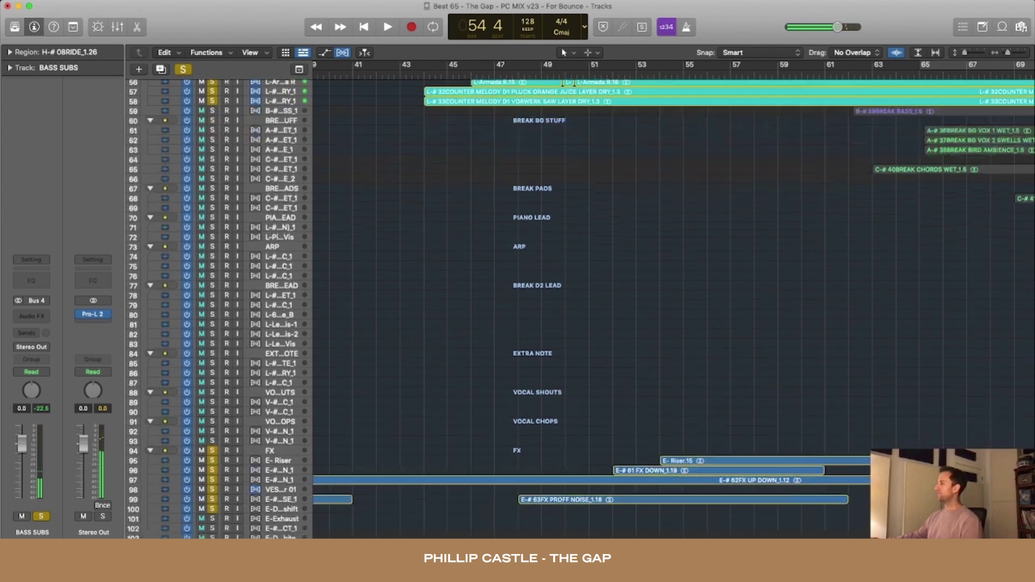
# Clear all solos and play the full mix with the FX group's tracks in view.
pyautogui.scroll(-8, 674, 307)
pyautogui.click(183, 69)
pyautogui.press('super+Down')
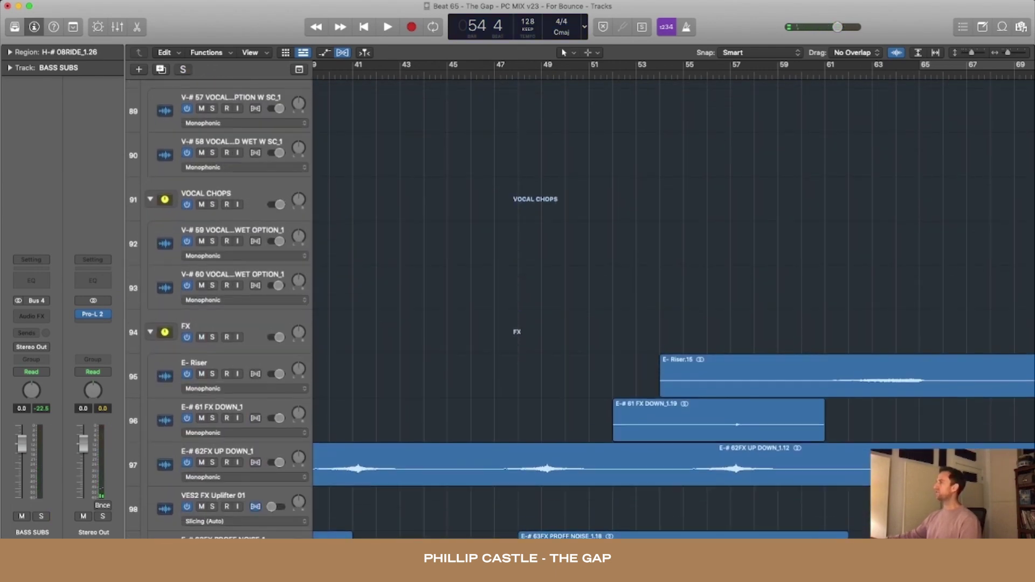
pyautogui.press('space')
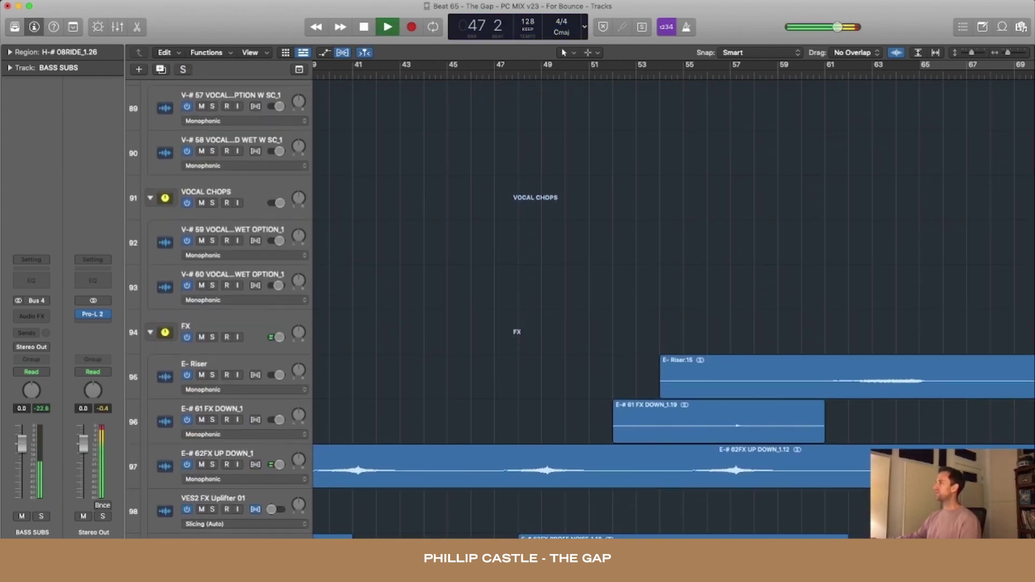
pyautogui.scroll(-3, 673, 308)
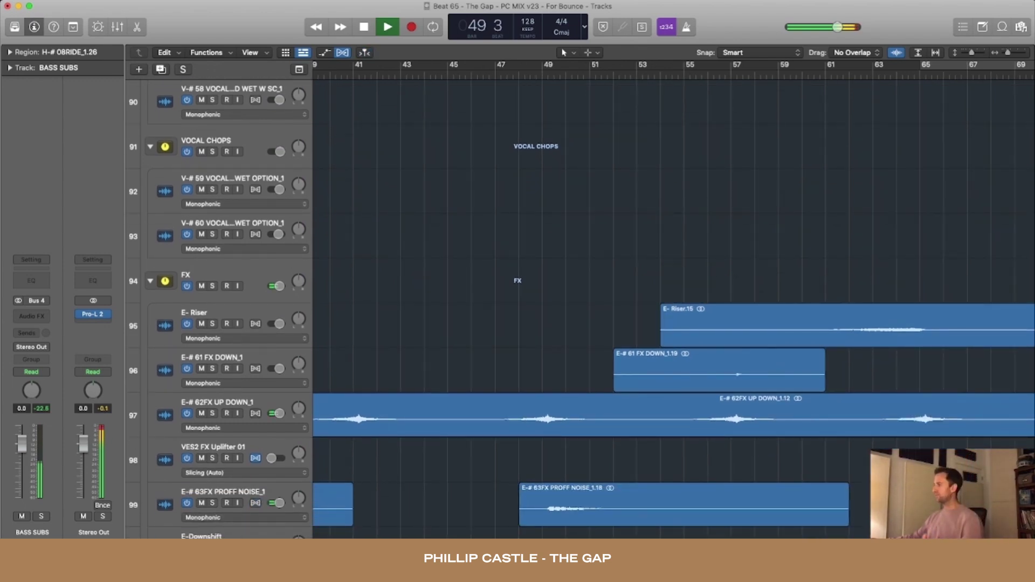
pyautogui.scroll(-1, 674, 307)
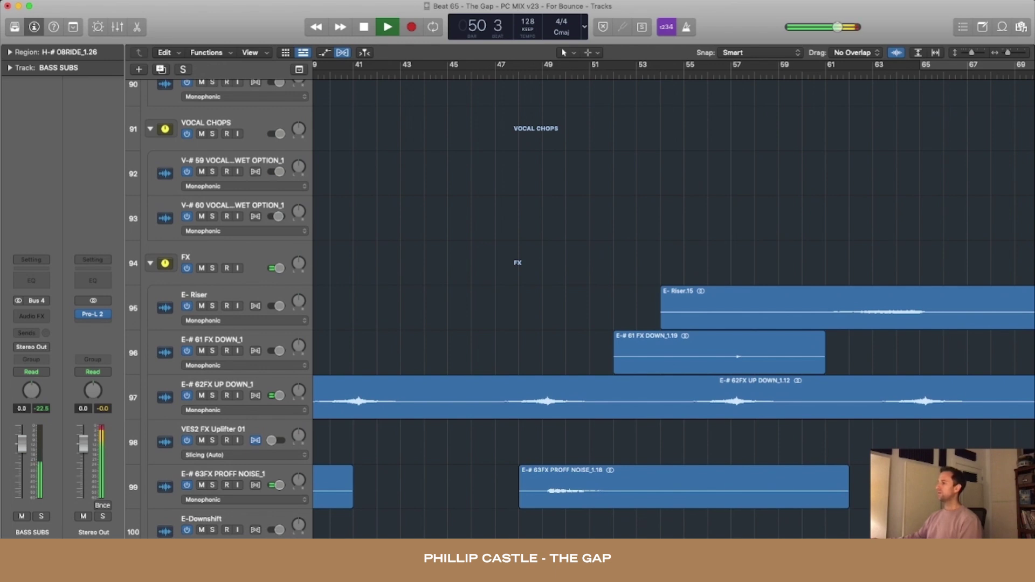
# Solo the 63FX PROFF NOISE track in the FX group, replay its sound, and return to the full mix.
pyautogui.press('s')
pyautogui.press('space')
pyautogui.press('space')
pyautogui.scroll(-1, 674, 302)
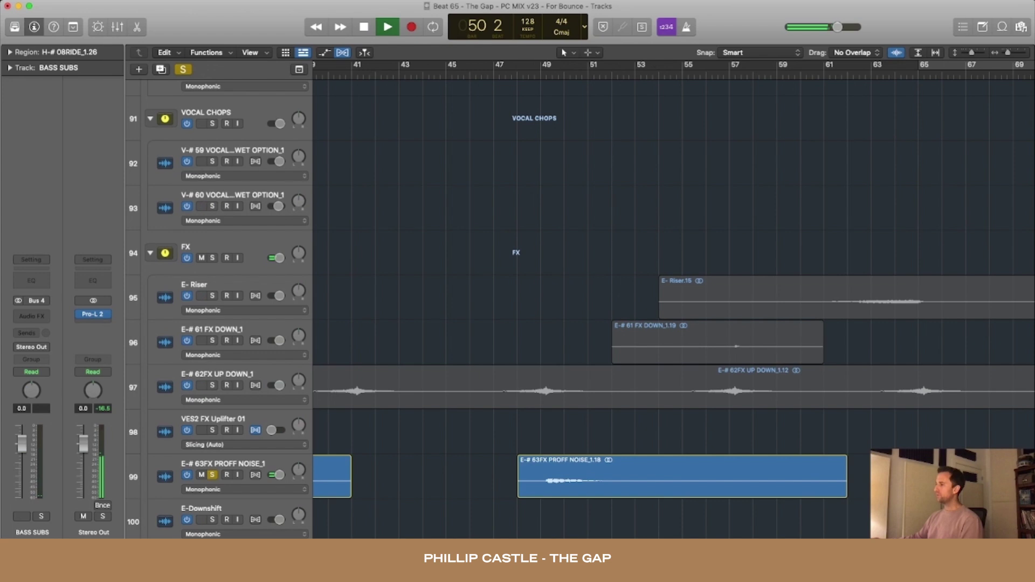
pyautogui.click(212, 475)
pyautogui.press('super+Left')
pyautogui.press('super+Up')
pyautogui.press('super+Up')
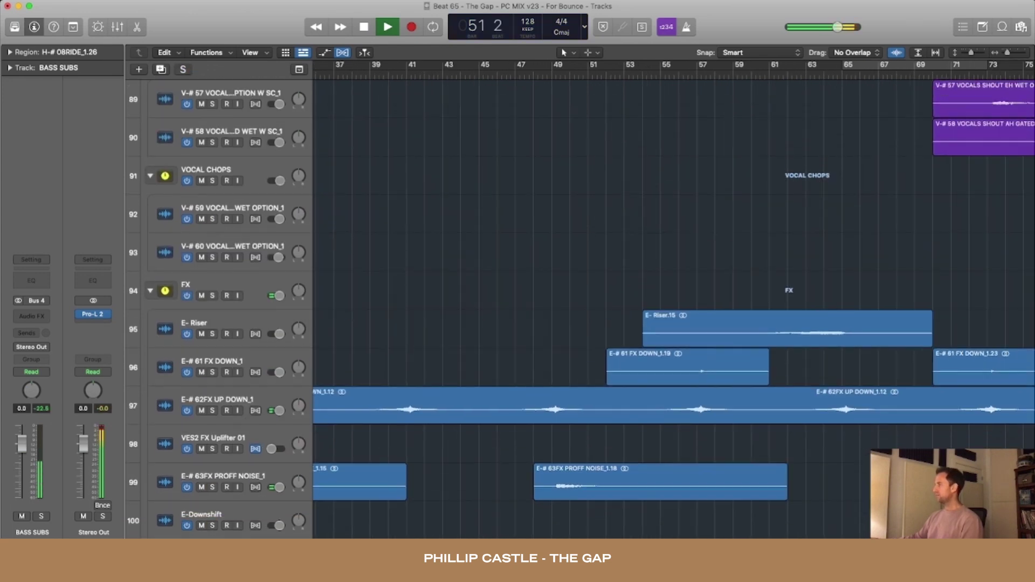
# Restart playback around bar 61 with E- Riser soloed, and extend the solo through the FX tracks down to E-Downshift.
pyautogui.hscroll(2, 674, 302)
pyautogui.press('space')
pyautogui.click(731, 75)
pyautogui.press('space')
pyautogui.click(212, 334)
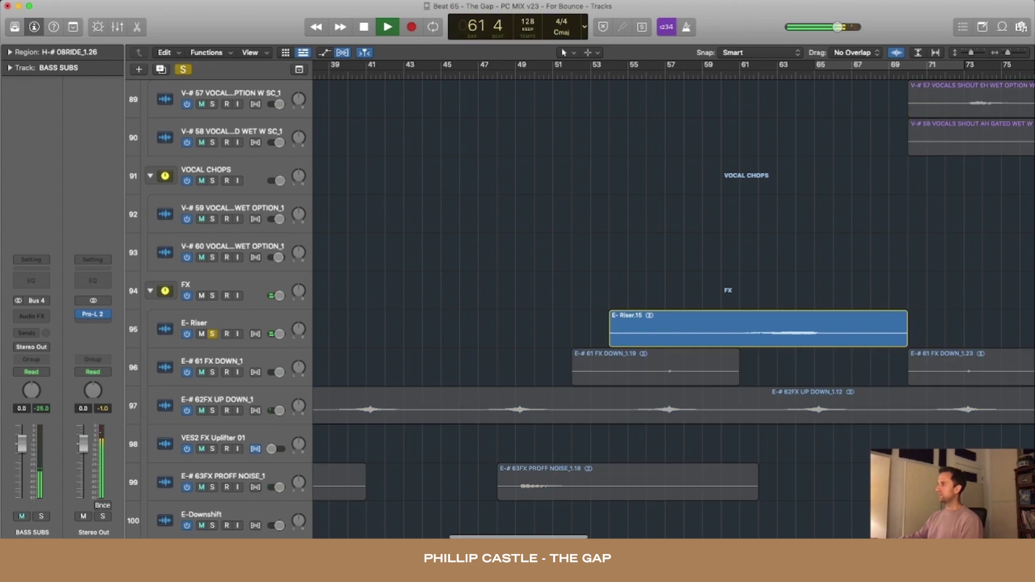
pyautogui.moveTo(213, 372); pyautogui.dragTo(212, 526)
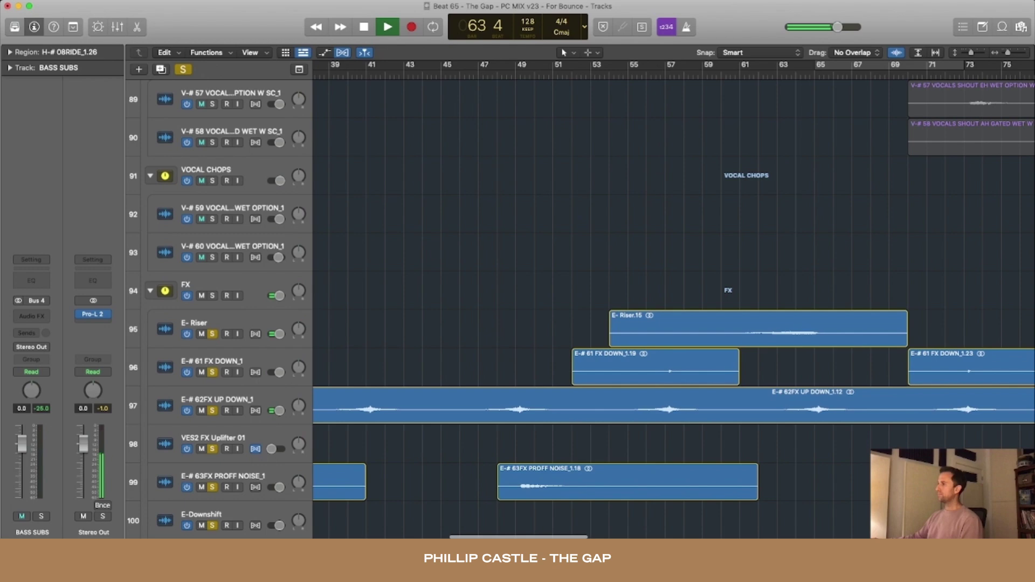
# Clear all solos and look over the break and FX groups across the arrangement during playback.
pyautogui.click(183, 69)
pyautogui.scroll(-10, 905, 452)
pyautogui.hscroll(-5, 905, 452)
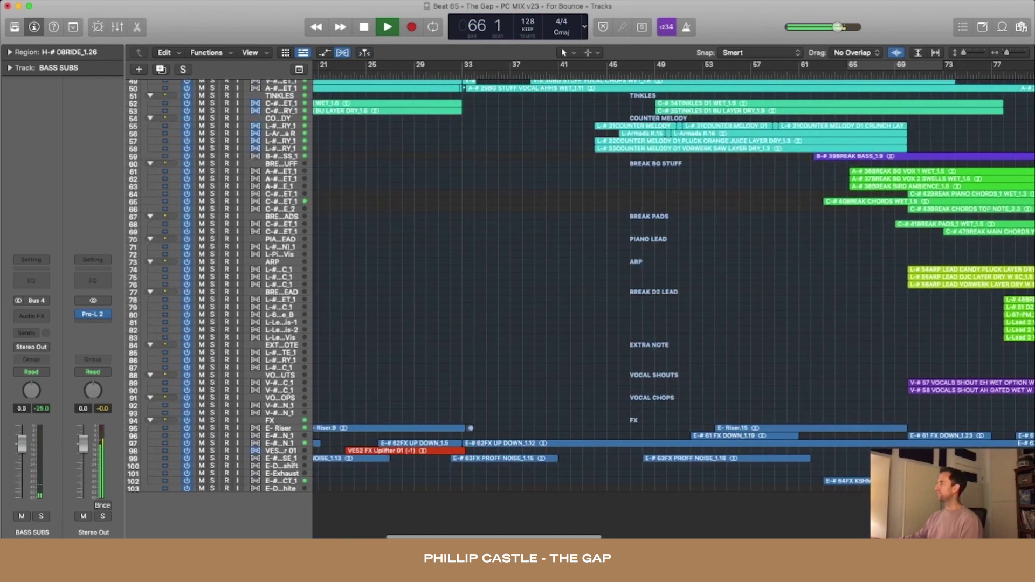
pyautogui.scroll(10, 673, 310)
pyautogui.scroll(-10, 674, 310)
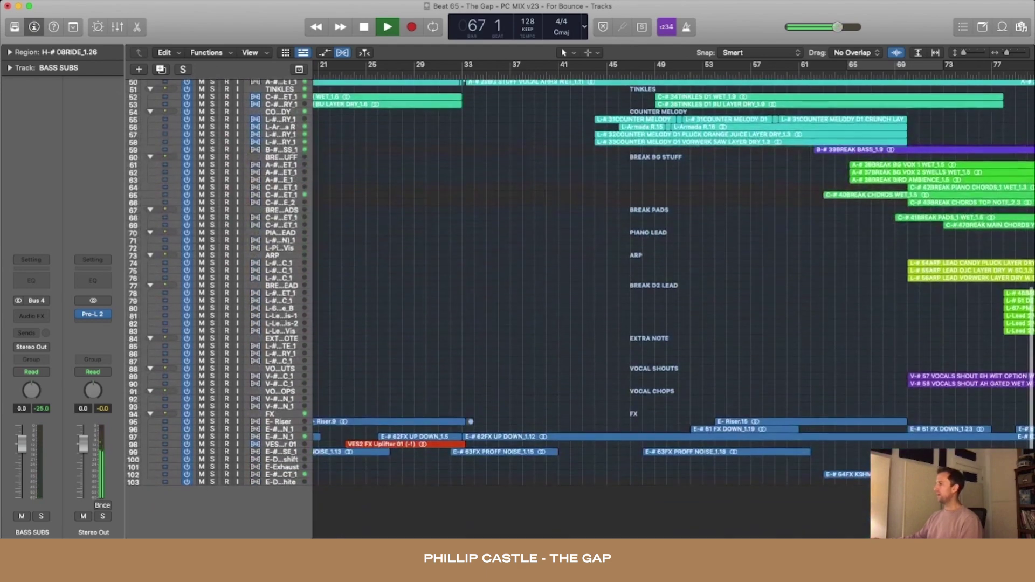
# Solo the 64FX KSHMR IMPACT track and play it, finishing with playback stopped and all solos cleared.
pyautogui.press('space')
pyautogui.click(213, 475)
pyautogui.scroll(10, 233, 462)
pyautogui.press('space')
pyautogui.scroll(-10, 233, 462)
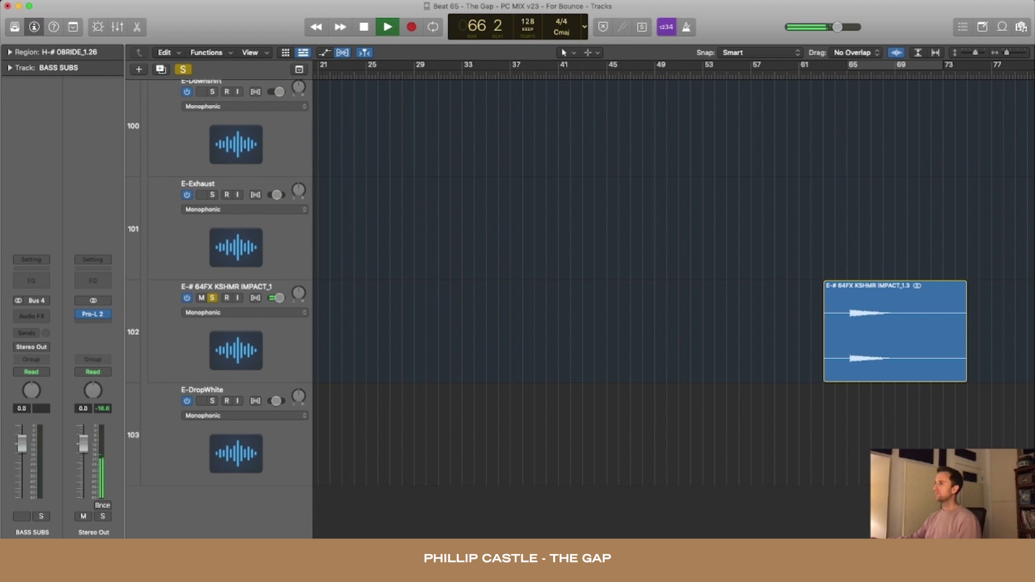
pyautogui.press('space')
pyautogui.hotkey('ctrl', 's')
pyautogui.press('z')
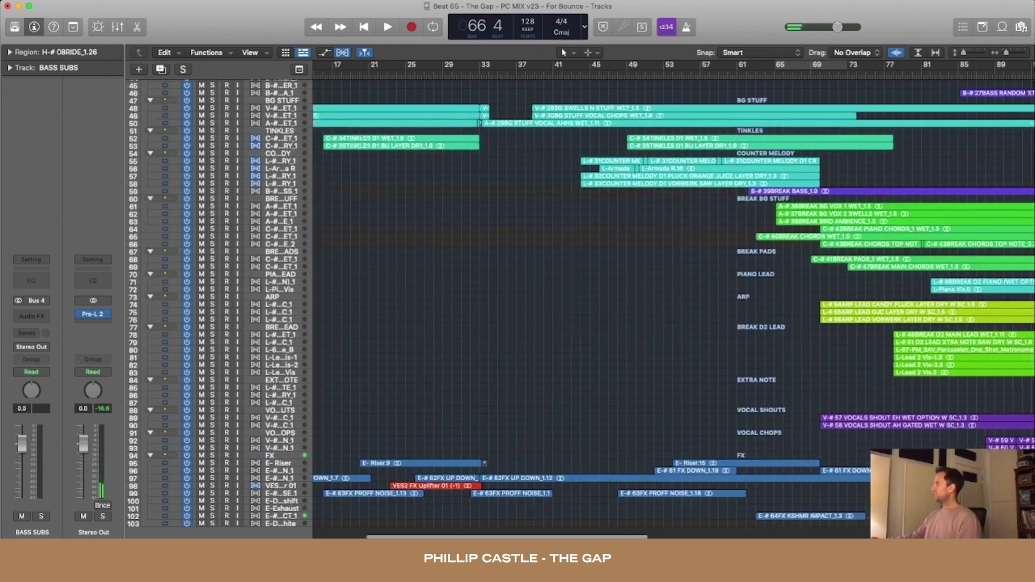
# Solo the 40BREAK CHORDS track and play it from bar 65.
pyautogui.click(212, 237)
pyautogui.press('super+Down')
pyautogui.press('super+Down')
pyautogui.press('super+Down')
pyautogui.press('super+Down')
pyautogui.press('super+Down')
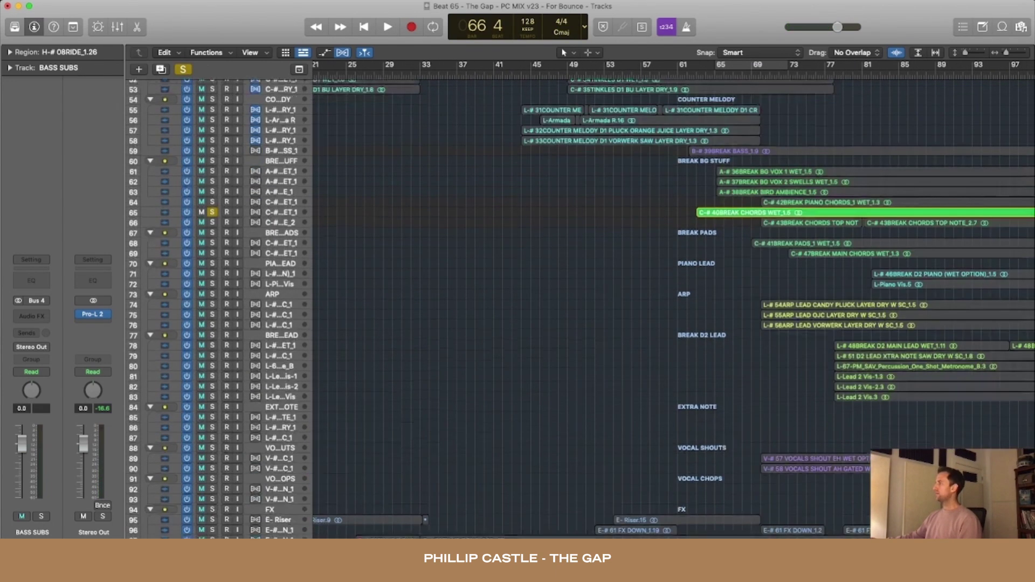
pyautogui.press('super+Down')
pyautogui.press('super+Down')
pyautogui.press('super+Down')
pyautogui.scroll(9, 674, 309)
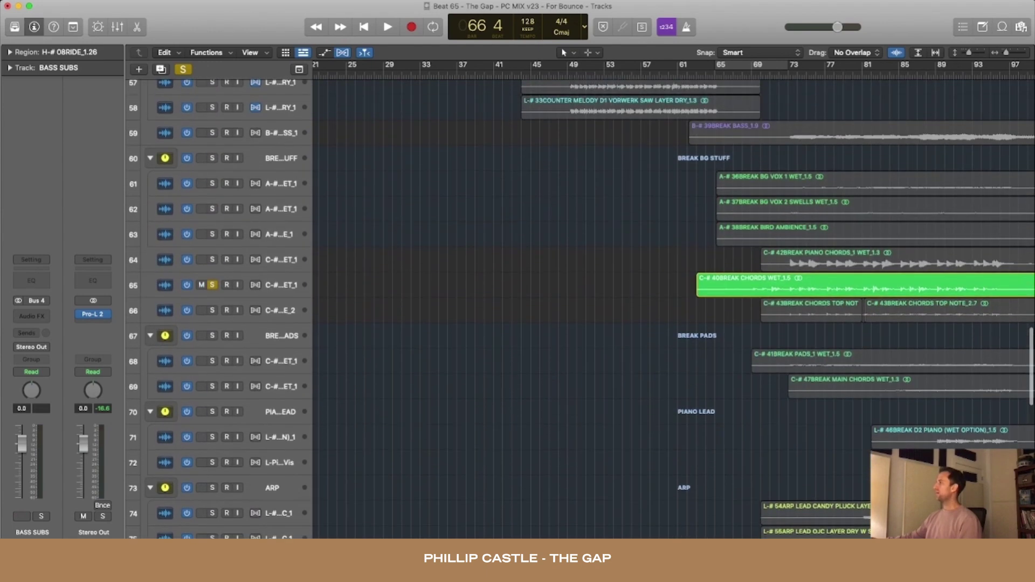
pyautogui.press(',')
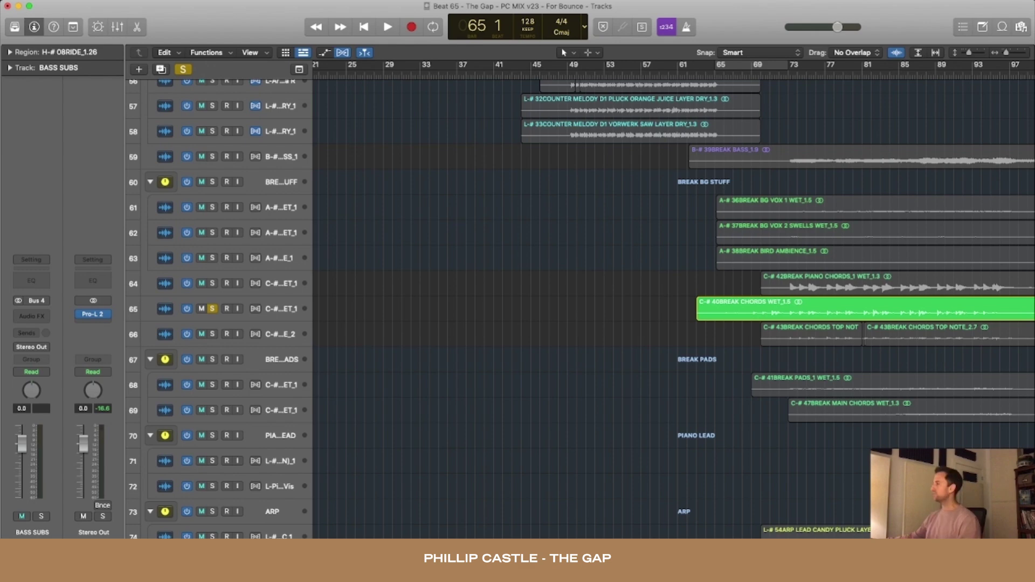
pyautogui.press('space')
# Enlarge the break tracks and add the 42BREAK PIANO CHORDS track to the solo.
pyautogui.press('super+Down')
pyautogui.press('super+Down')
pyautogui.press('super+Down')
pyautogui.press('super+Down')
pyautogui.press('super+Right')
pyautogui.press('super+Right')
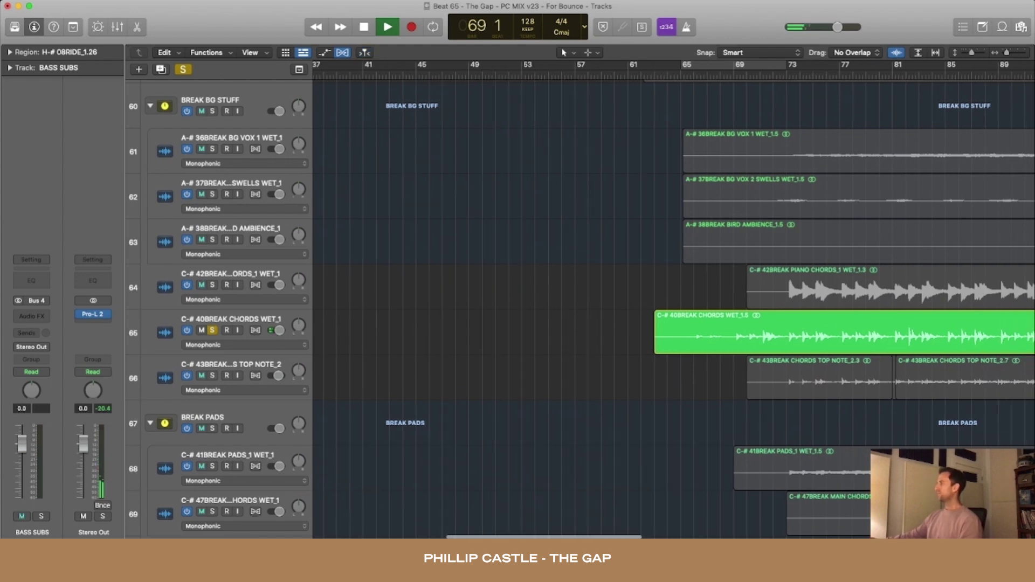
pyautogui.hscroll(1, 782, 288)
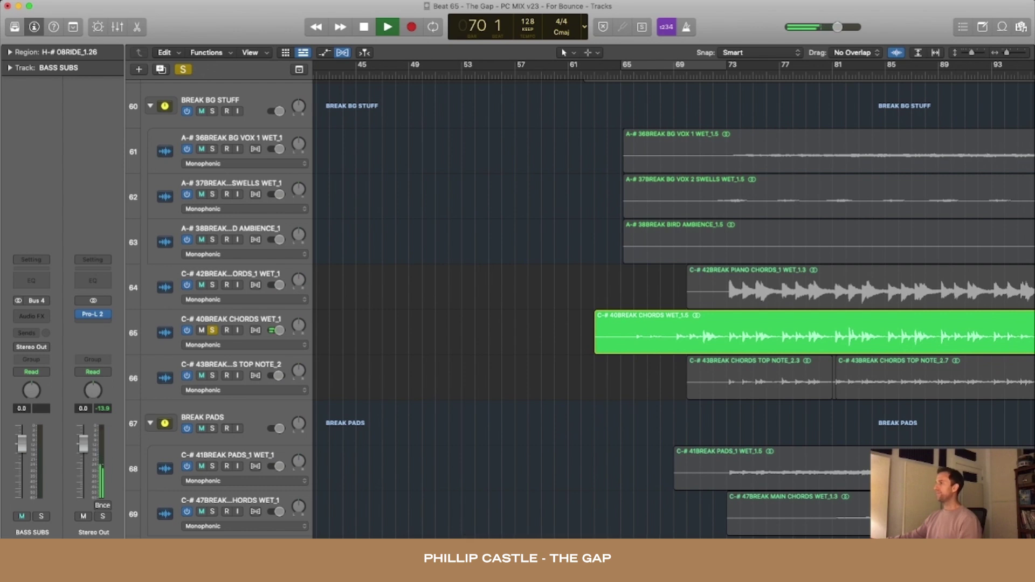
pyautogui.keyDown('shift'); pyautogui.click(782, 288); pyautogui.keyUp('shift')
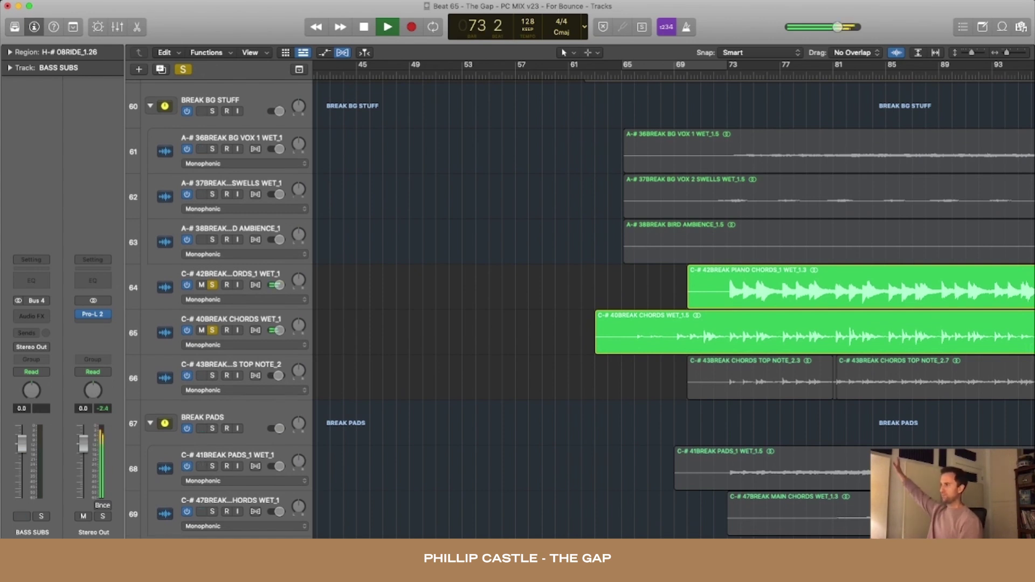
pyautogui.scroll(1, 674, 310)
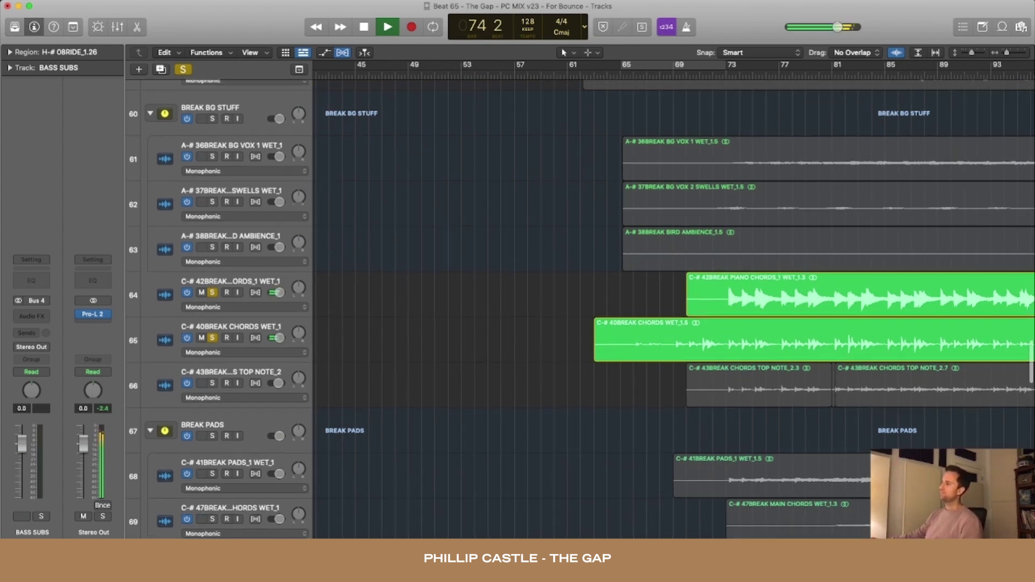
pyautogui.hscroll(1, 674, 310)
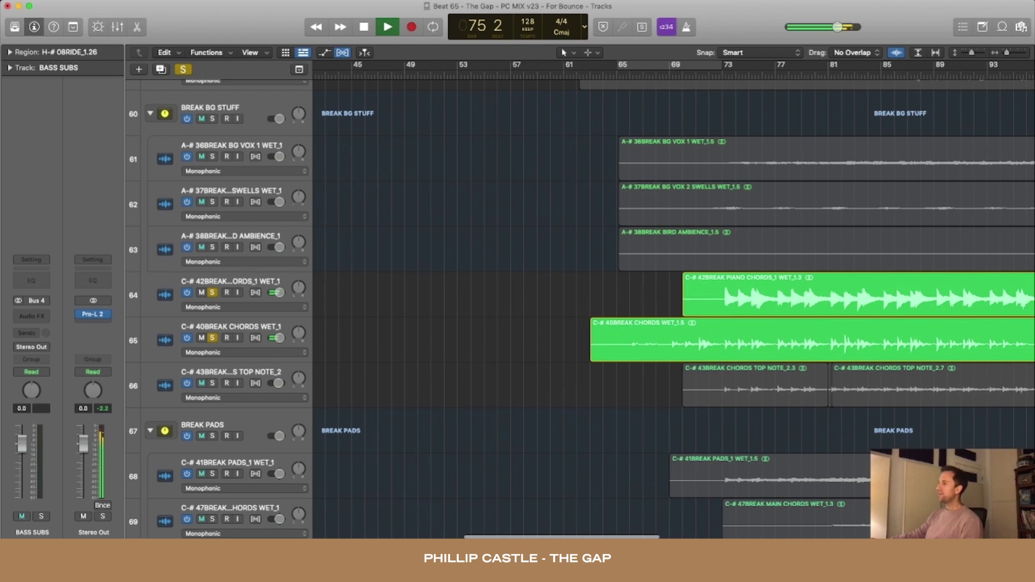
# Switch the solo to only the 43BREAK CHORDS TOP NOTE track and resume playing.
pyautogui.press('space')
pyautogui.click(212, 384)
pyautogui.click(212, 339)
pyautogui.click(211, 294)
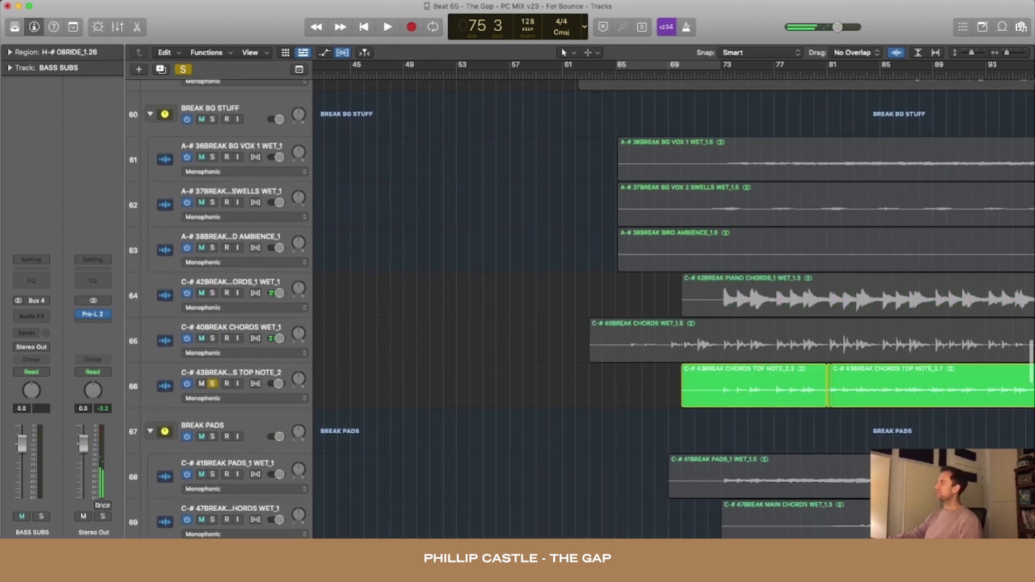
pyautogui.press('space')
pyautogui.scroll(1, 674, 302)
pyautogui.press('space')
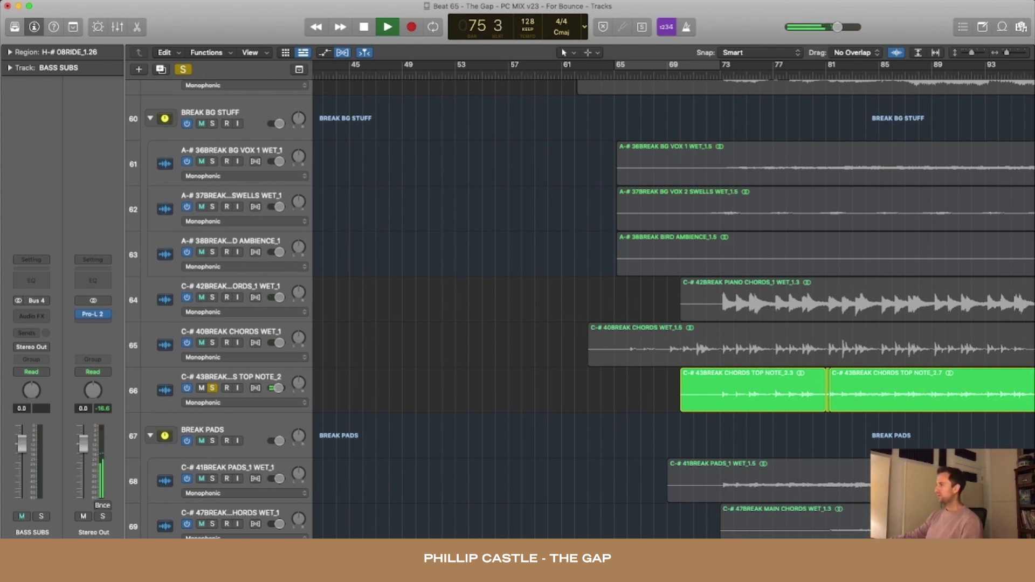
# Add both other break chord tracks back to the solo and compare them with the top note muted and unmuted.
pyautogui.click(212, 343)
pyautogui.click(213, 297)
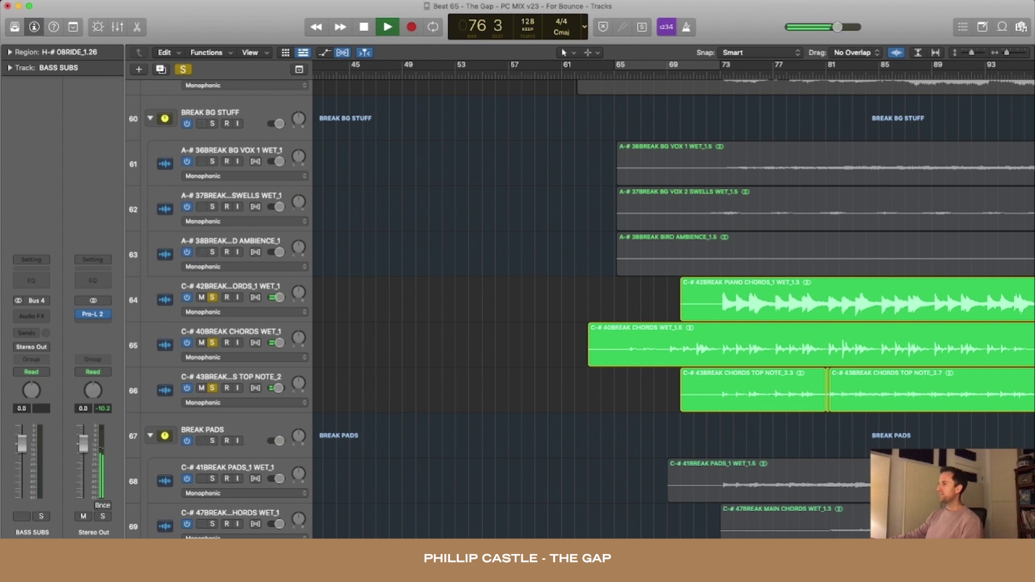
pyautogui.click(201, 388)
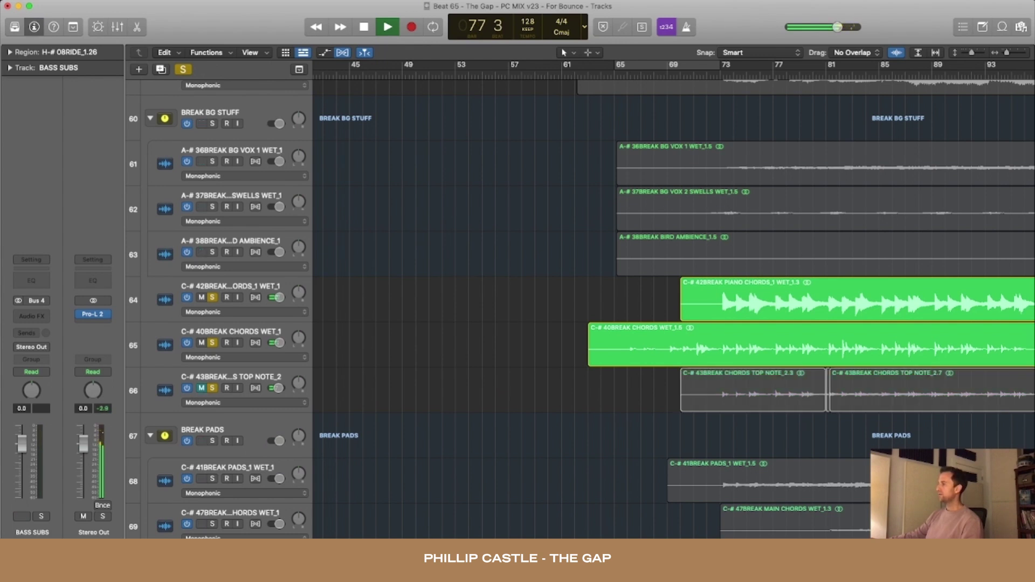
pyautogui.click(201, 388)
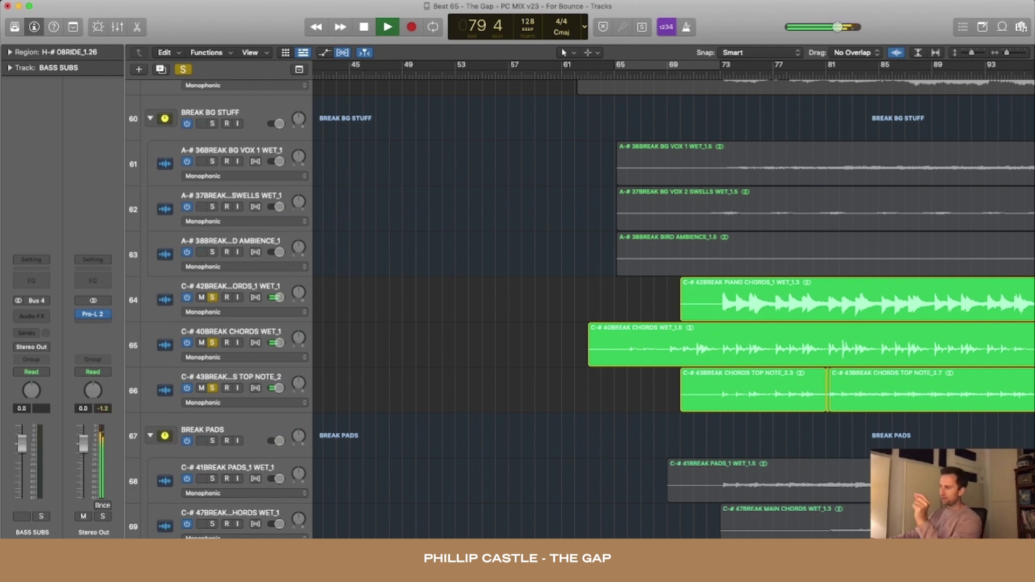
# Add the BREAK PADS group to the solo and follow its layers with the break chords.
pyautogui.scroll(-5, 581, 307)
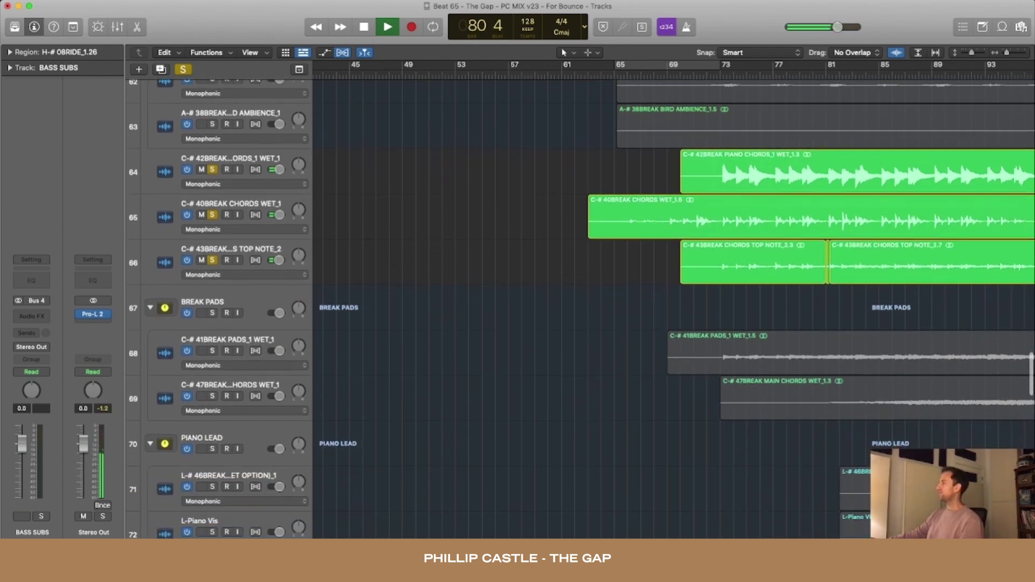
pyautogui.scroll(-3, 674, 309)
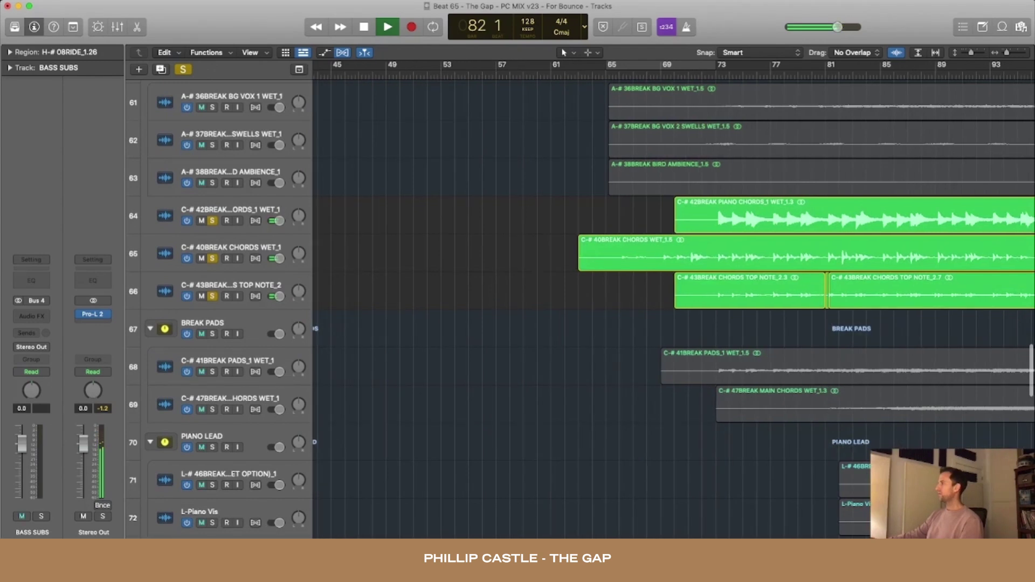
pyautogui.click(212, 334)
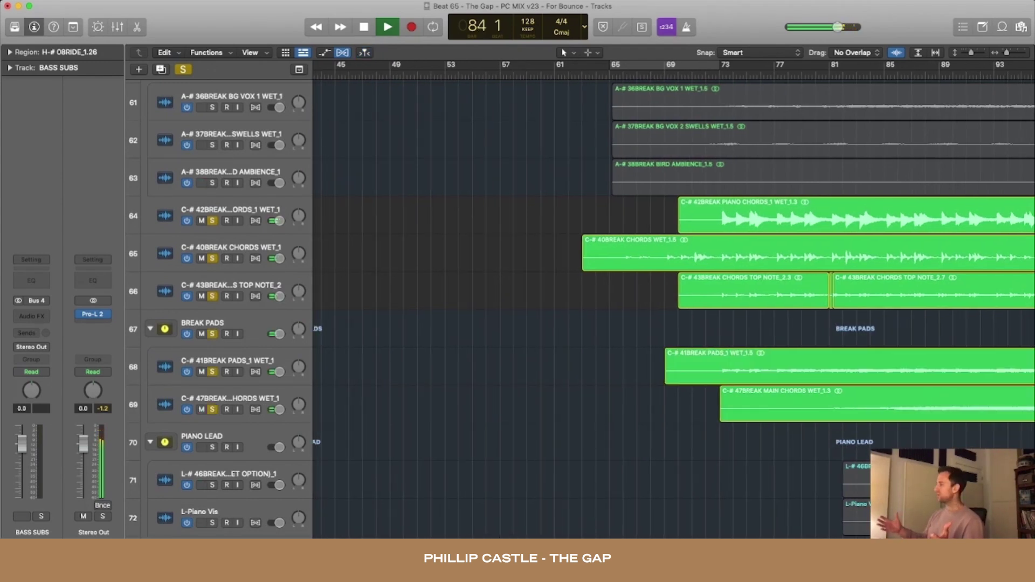
pyautogui.scroll(3, 673, 309)
pyautogui.scroll(-2, 674, 309)
pyautogui.scroll(2, 673, 309)
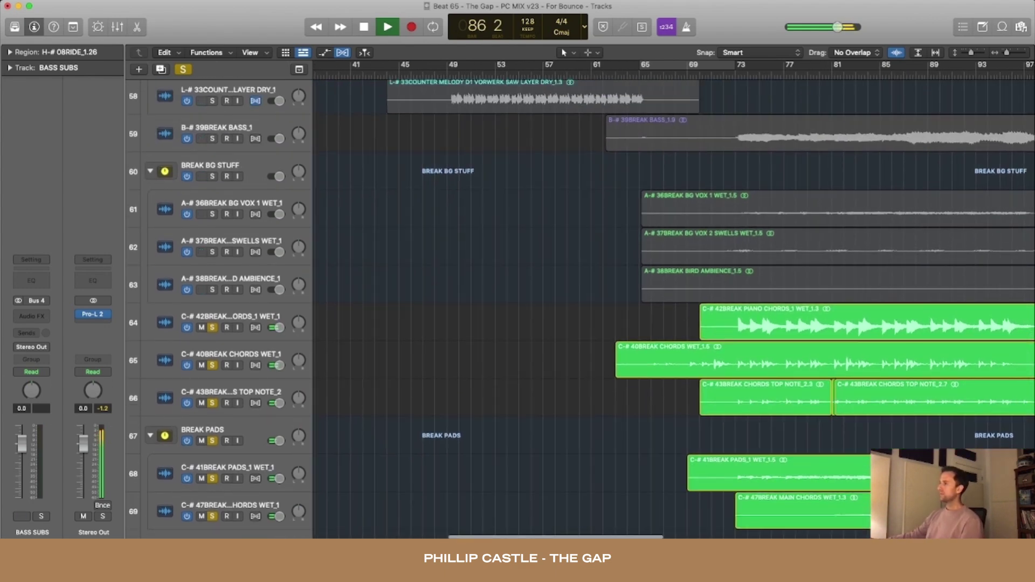
# Stop playback, clear all solos, and survey the arrangement from the BG STUFF group to the break groups.
pyautogui.press('space')
pyautogui.press('ctrl+alt+super+s')
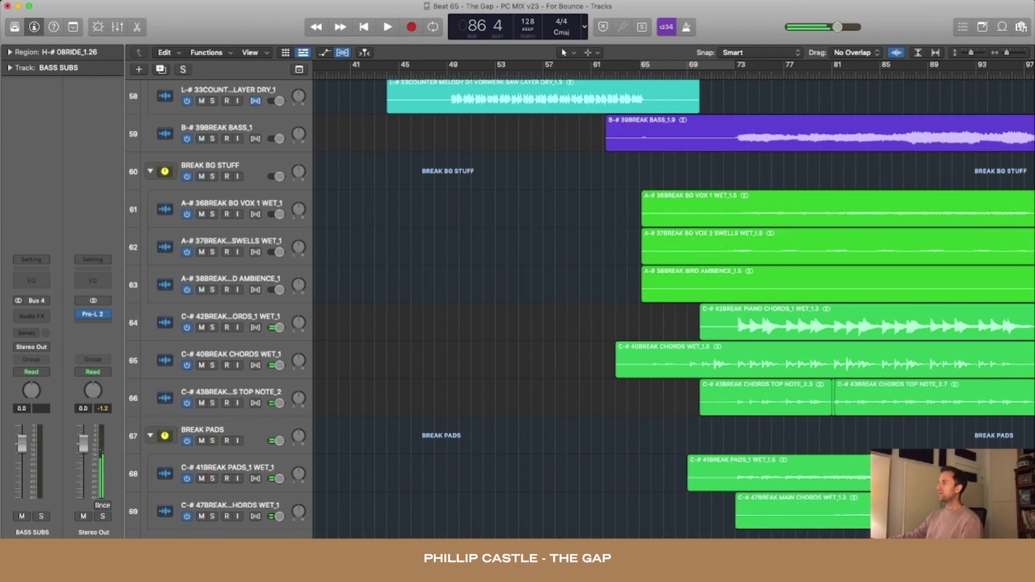
pyautogui.hscroll(4, 673, 309)
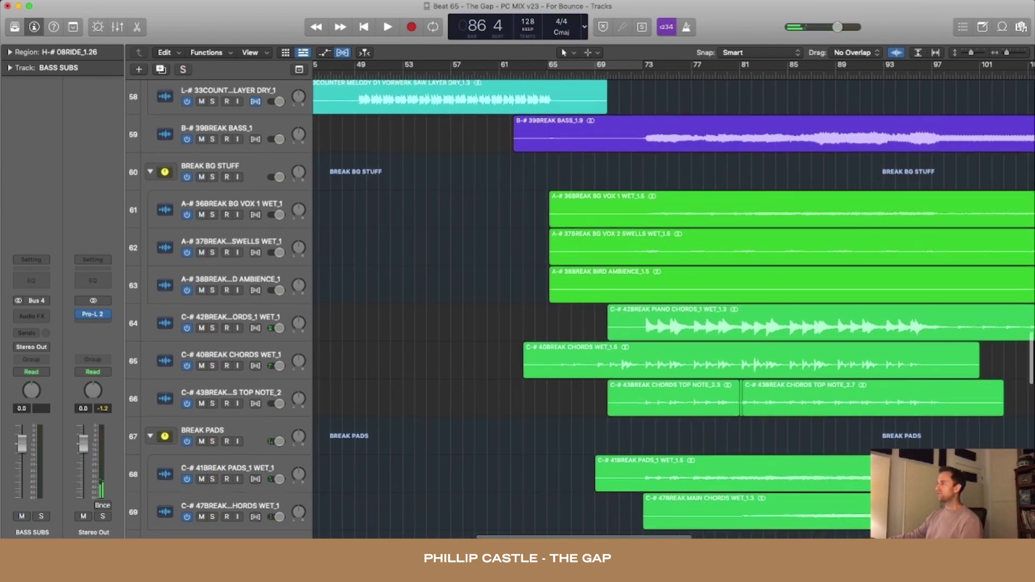
pyautogui.press('super+Left')
pyautogui.press('super+Left')
pyautogui.press('super+Left')
pyautogui.press('super+Left')
pyautogui.press('super+Left')
pyautogui.scroll(8, 673, 309)
pyautogui.scroll(4, 674, 309)
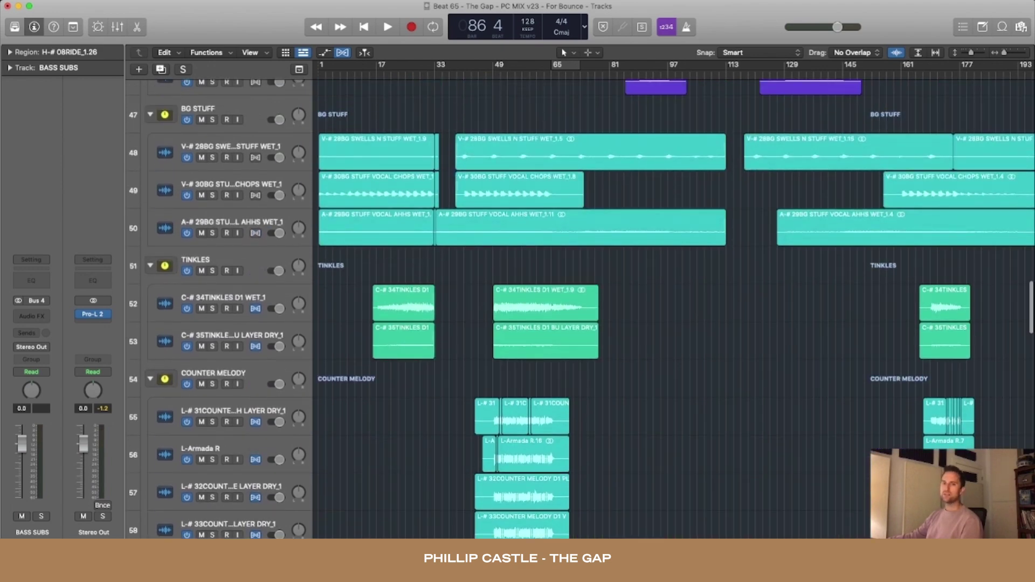
pyautogui.scroll(-9, 674, 309)
pyautogui.press('super+Right')
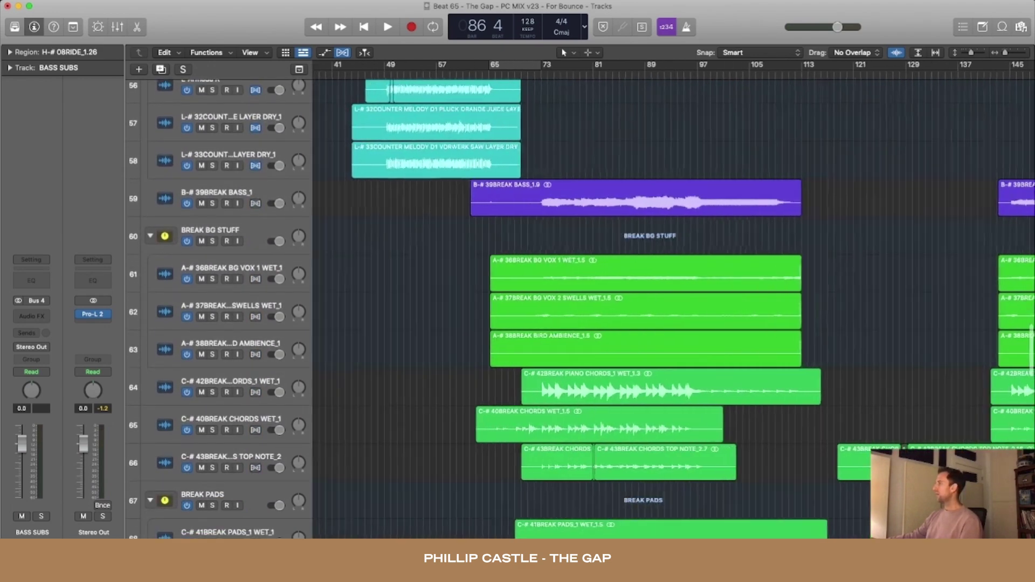
# Solo the BREAK BG STUFF group with its vox, swells and bird ambience tracks, rewind, and play it.
pyautogui.moveTo(211, 241); pyautogui.dragTo(212, 354)
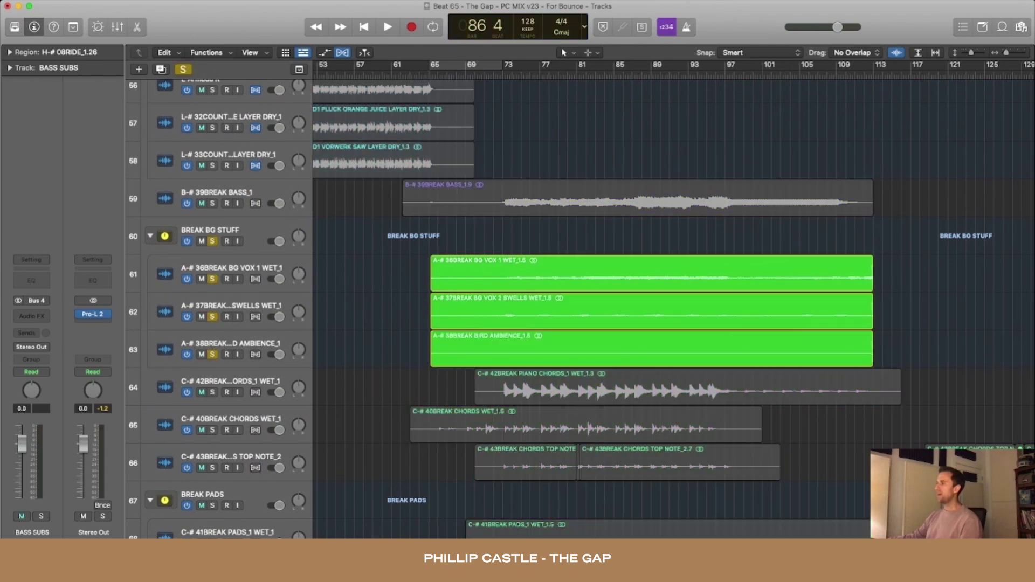
pyautogui.hotkey('shift', ',')
pyautogui.hotkey('shift', ',')
pyautogui.press(',')
pyautogui.press(',')
pyautogui.press(',')
pyautogui.press('space')
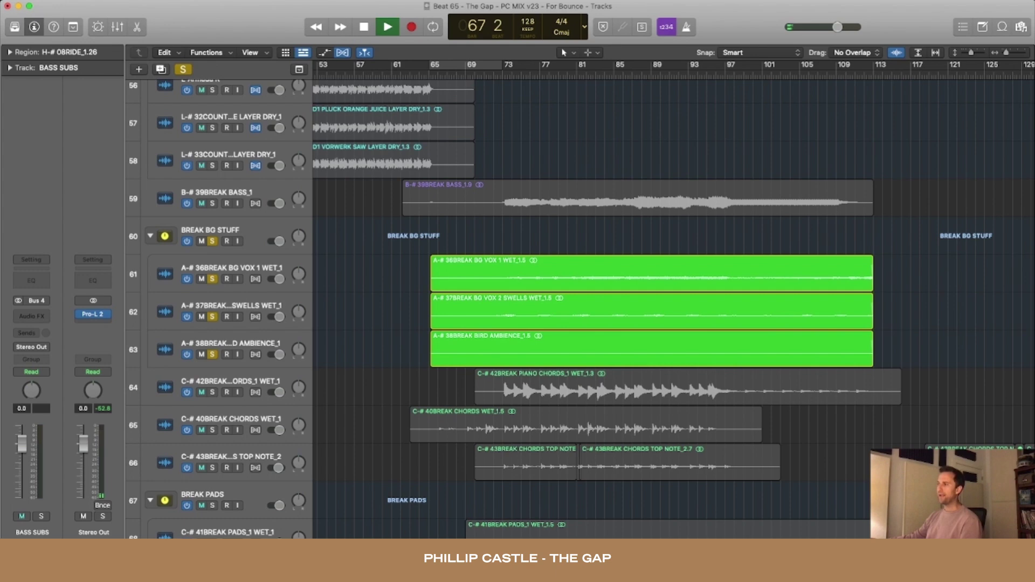
# Enlarge the BREAK BG STUFF tracks and follow their vox, swells and bird ambience waveforms during playback.
pyautogui.press('super+Right')
pyautogui.press('super+Right')
pyautogui.press('super+Right')
pyautogui.press('super+Right')
pyautogui.press('super+Right')
pyautogui.press('super+Down')
pyautogui.press('super+Down')
pyautogui.press('super+Down')
pyautogui.press('super+Down')
pyautogui.press('super+Down')
pyautogui.press('super+Down')
pyautogui.press('super+Down')
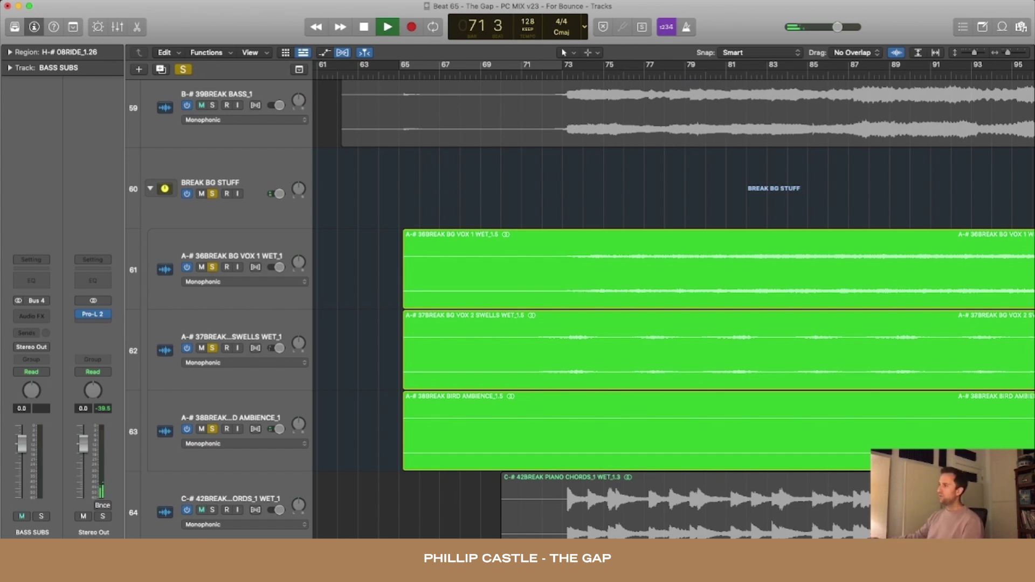
pyautogui.scroll(-1, 673, 307)
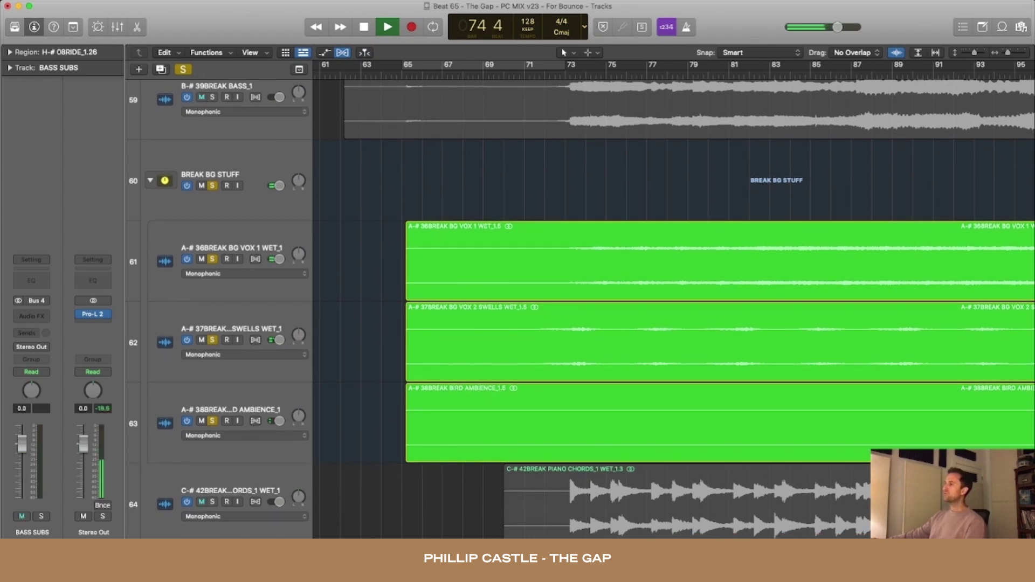
# Mute and unmute the BG VOX 2 swells and bird ambience tracks to compare against BG VOX 1 alone.
pyautogui.moveTo(201, 340); pyautogui.dragTo(201, 422)
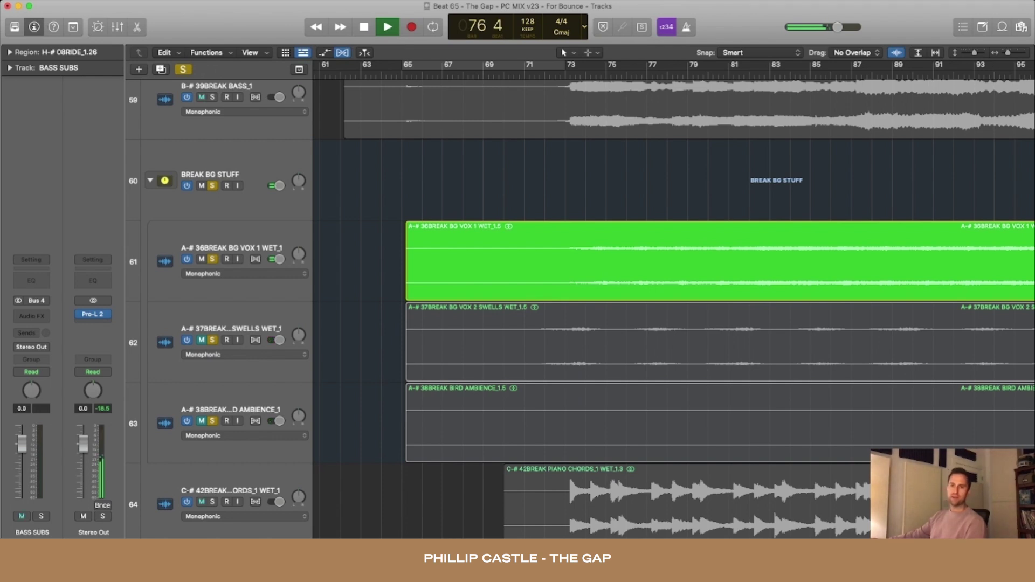
pyautogui.hscroll(-1, 673, 308)
pyautogui.moveTo(201, 340); pyautogui.dragTo(201, 421)
# Add the three break chord tracks, the BREAK PADS group and the 41BREAK PADS track to the solo.
pyautogui.press('super+Up')
pyautogui.press('super+Up')
pyautogui.press('super+Up')
pyautogui.press('super+Up')
pyautogui.click(211, 213)
pyautogui.scroll(-6, 212, 214)
pyautogui.moveTo(212, 234); pyautogui.dragTo(212, 394)
pyautogui.scroll(-5, 211, 394)
pyautogui.scroll(-2, 212, 393)
pyautogui.press('super+Left')
pyautogui.press('super+Left')
pyautogui.press('super+Left')
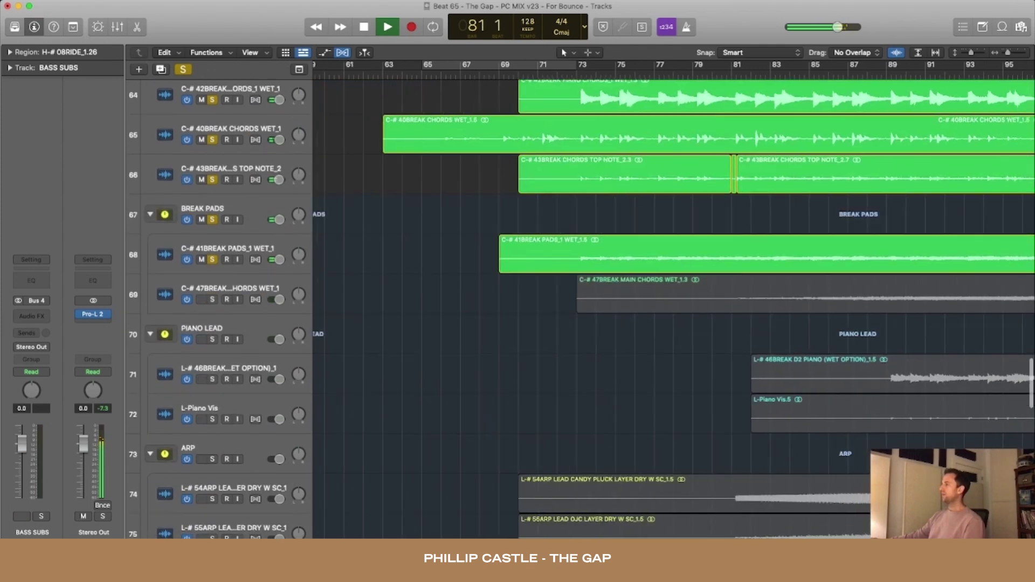
# Add the 47BREAK MAIN CHORDS track to the solo, play through the combined break layers, and stop playback.
pyautogui.click(212, 300)
pyautogui.scroll(-5, 212, 299)
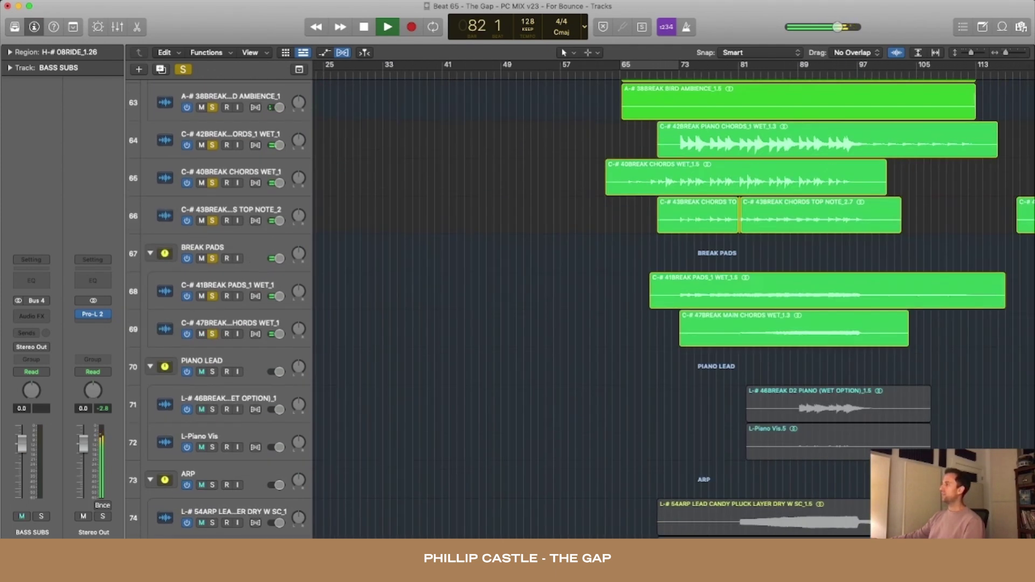
pyautogui.scroll(4, 212, 300)
pyautogui.scroll(3, 674, 309)
pyautogui.hscroll(1, 674, 309)
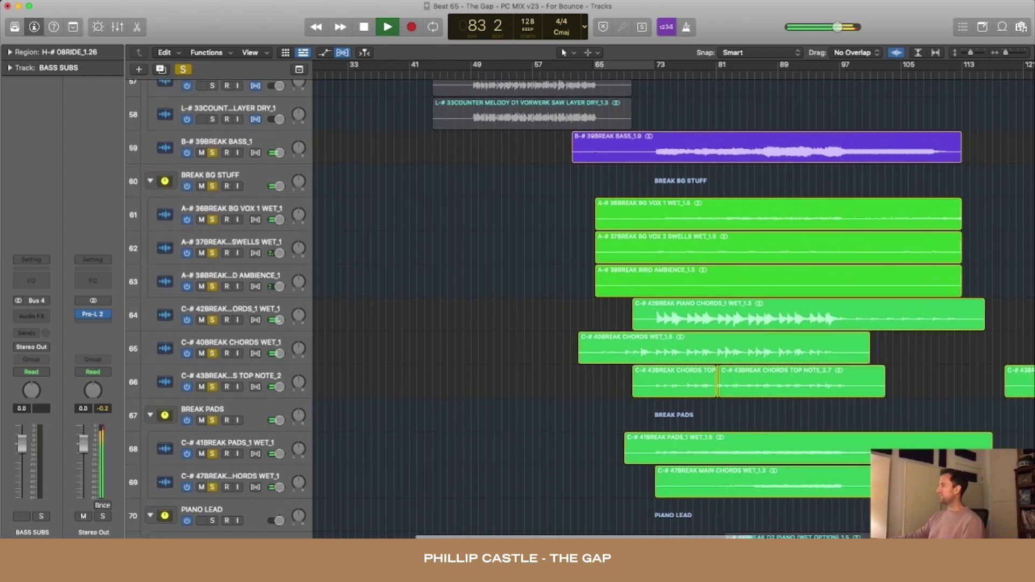
pyautogui.hscroll(1, 674, 309)
pyautogui.hscroll(2, 674, 307)
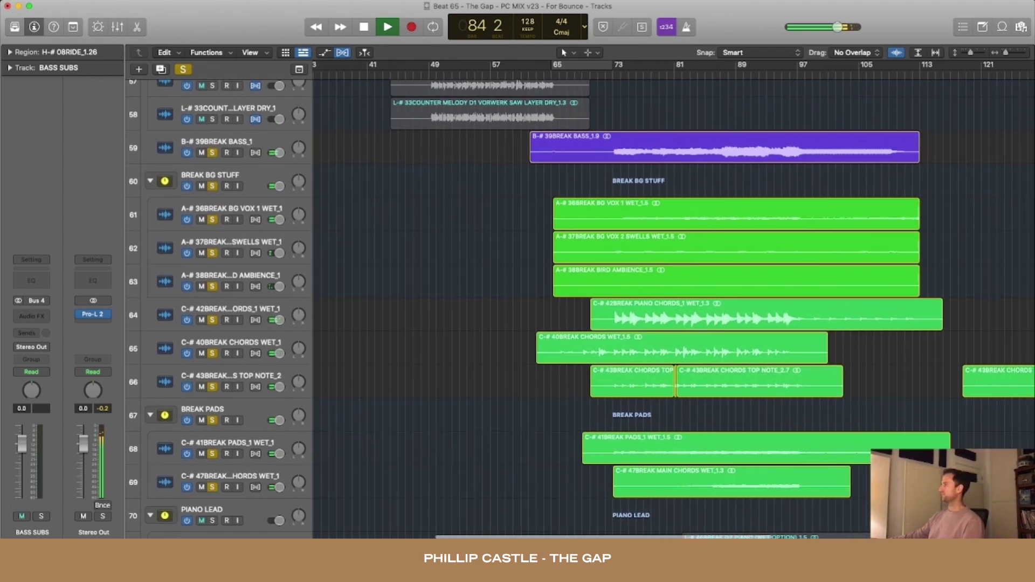
pyautogui.scroll(-5, 674, 309)
pyautogui.scroll(3, 674, 309)
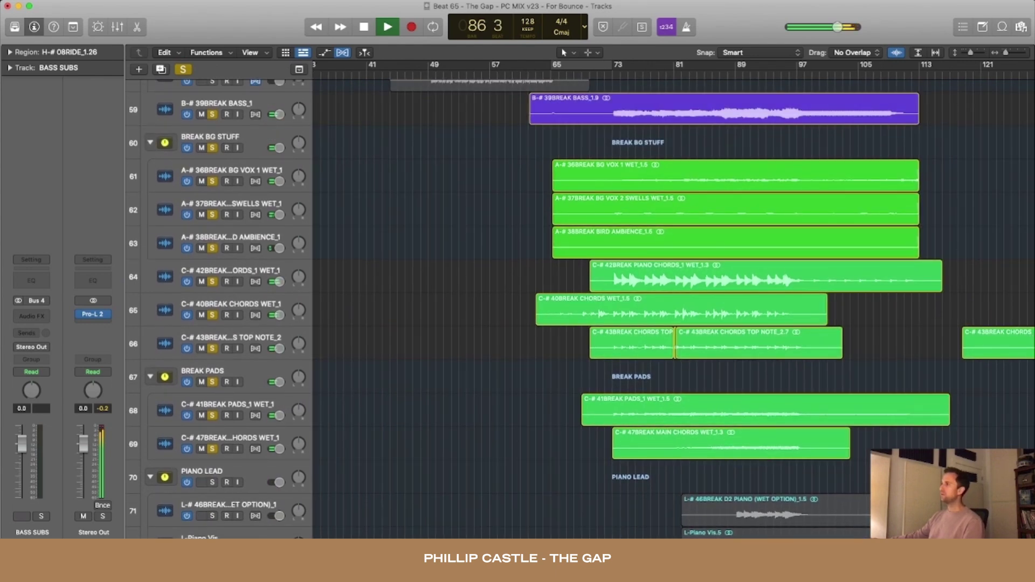
pyautogui.scroll(-7, 674, 308)
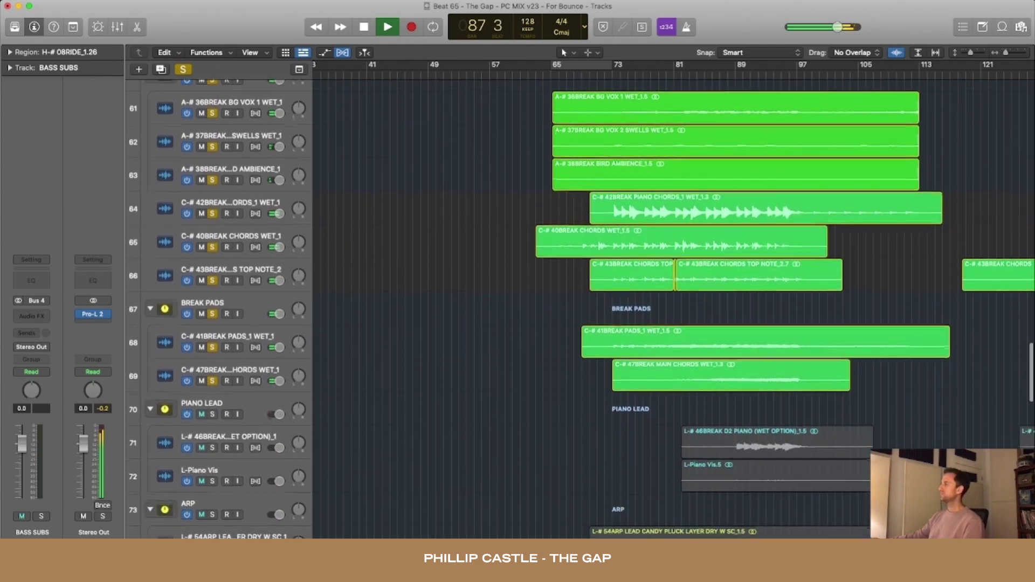
pyautogui.press('space')
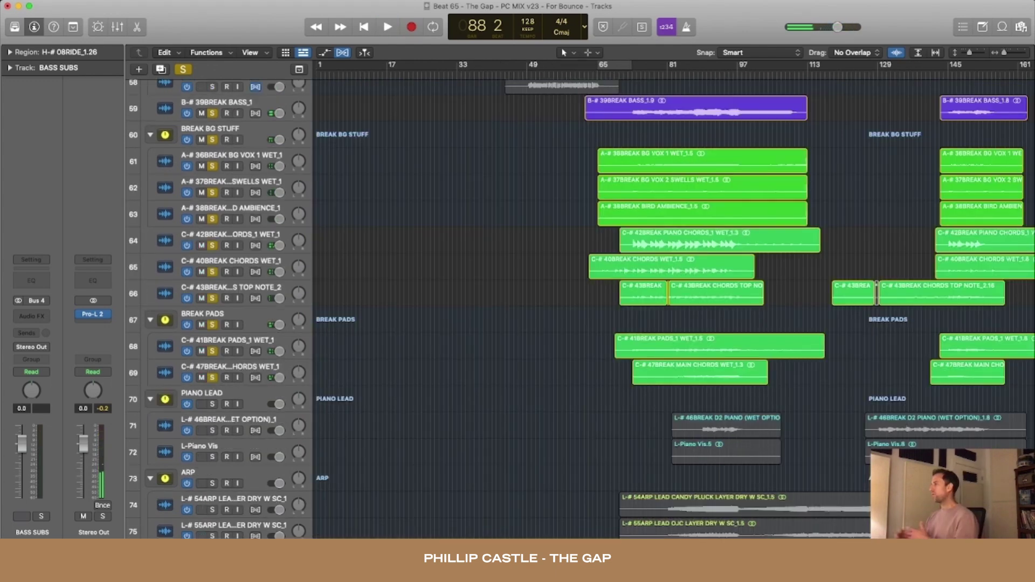
# Solo the ARP group on its own in place of the break chords, pads and background tracks.
pyautogui.scroll(-11, 674, 307)
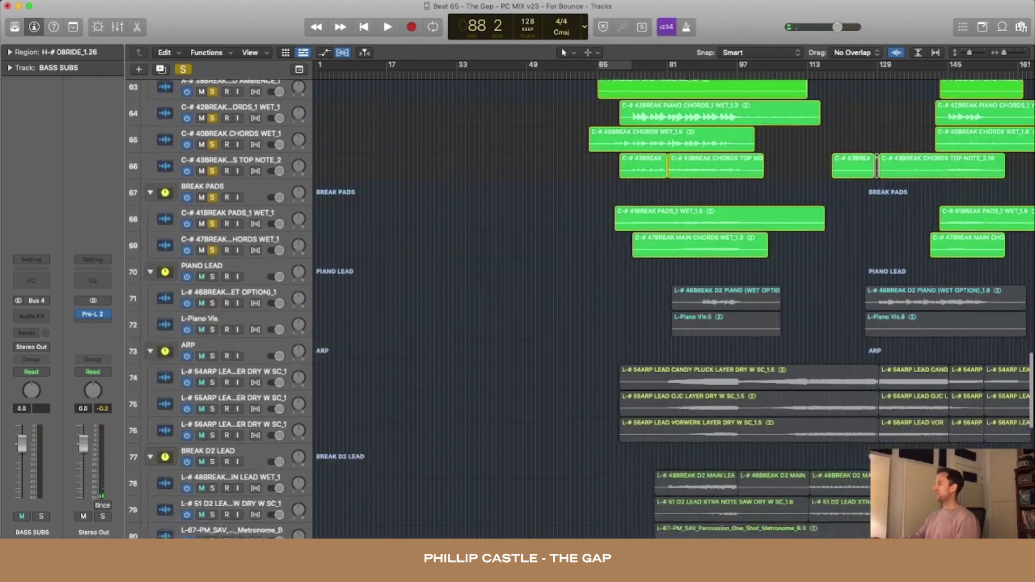
pyautogui.press('space')
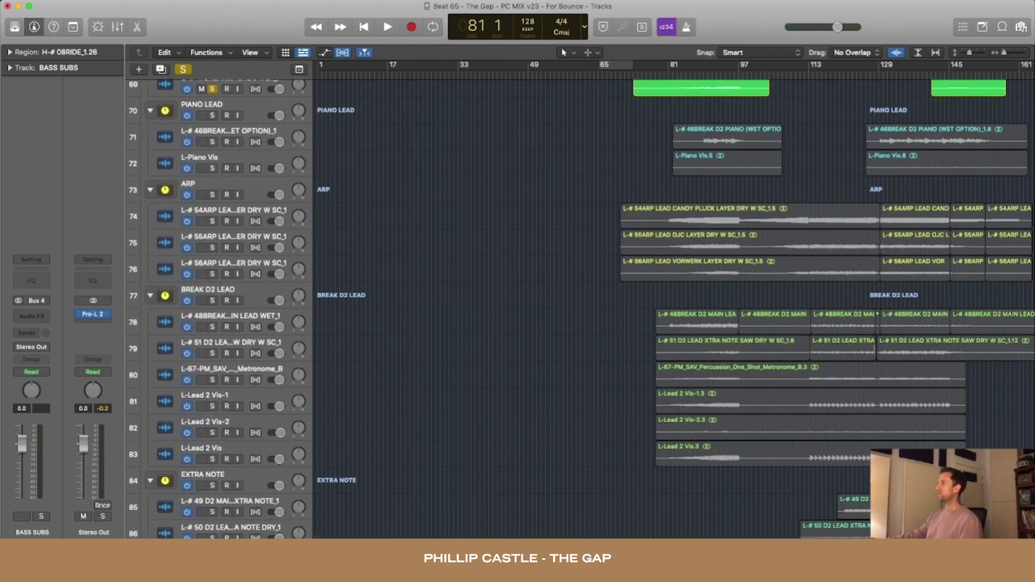
pyautogui.click(212, 194)
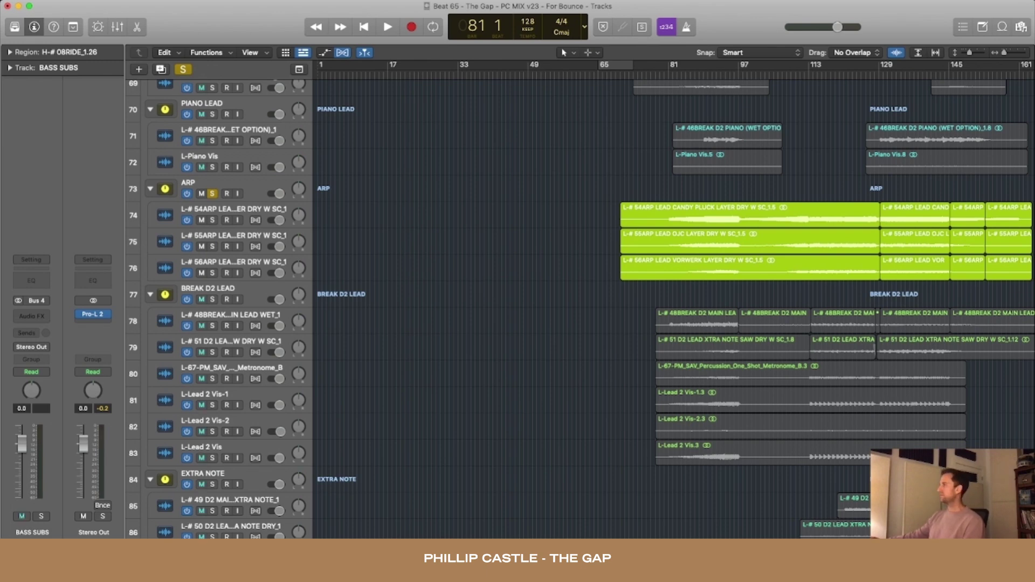
# Enlarge the three ARP lead layers around bar 81 and start playback from there.
pyautogui.hscroll(1, 673, 301)
pyautogui.press('super+Right')
pyautogui.press('super+Right')
pyautogui.press('super+Down')
pyautogui.press('super+Down')
pyautogui.press('super+Down')
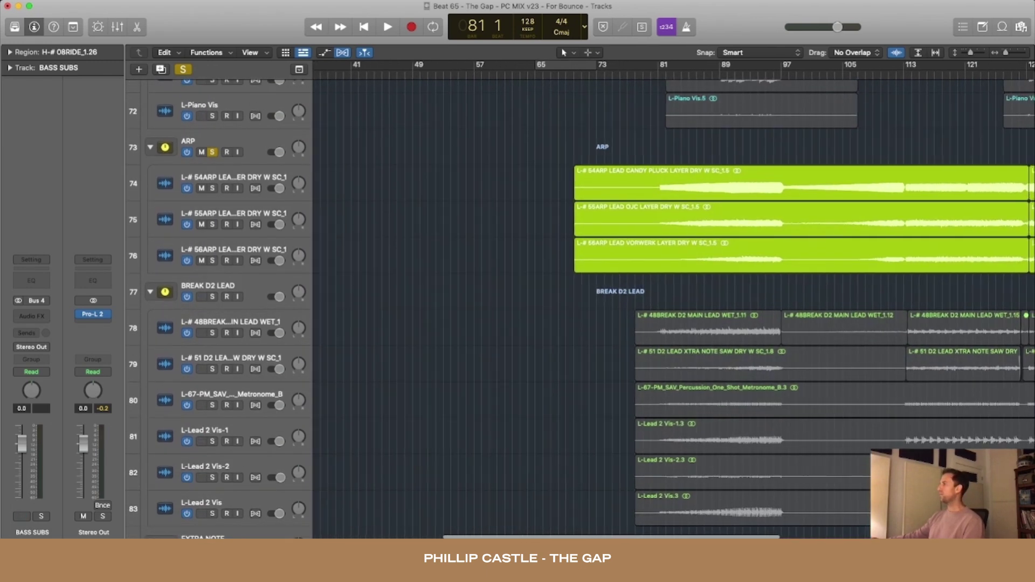
pyautogui.press('super+Right')
pyautogui.press('super+Right')
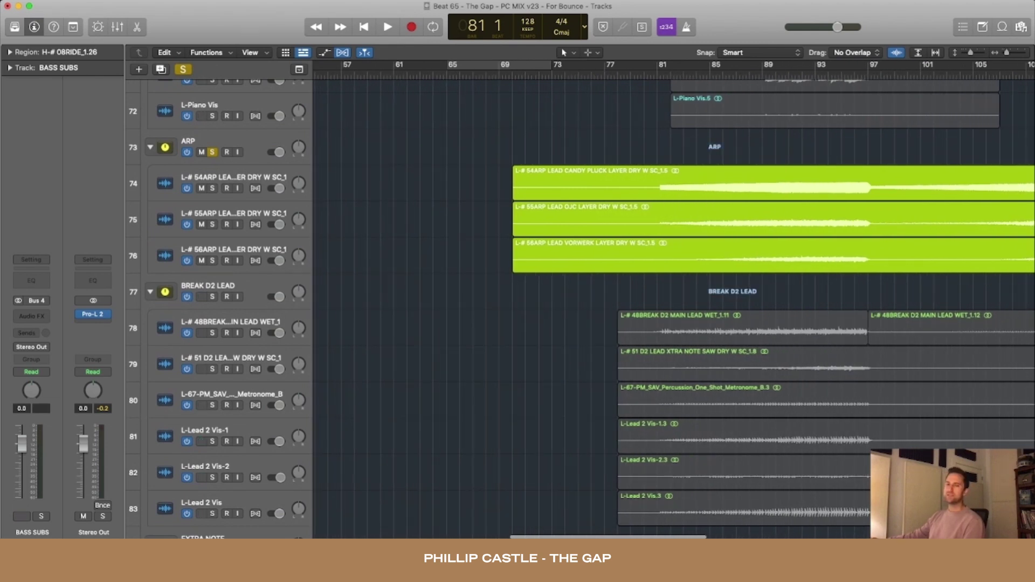
pyautogui.press('space')
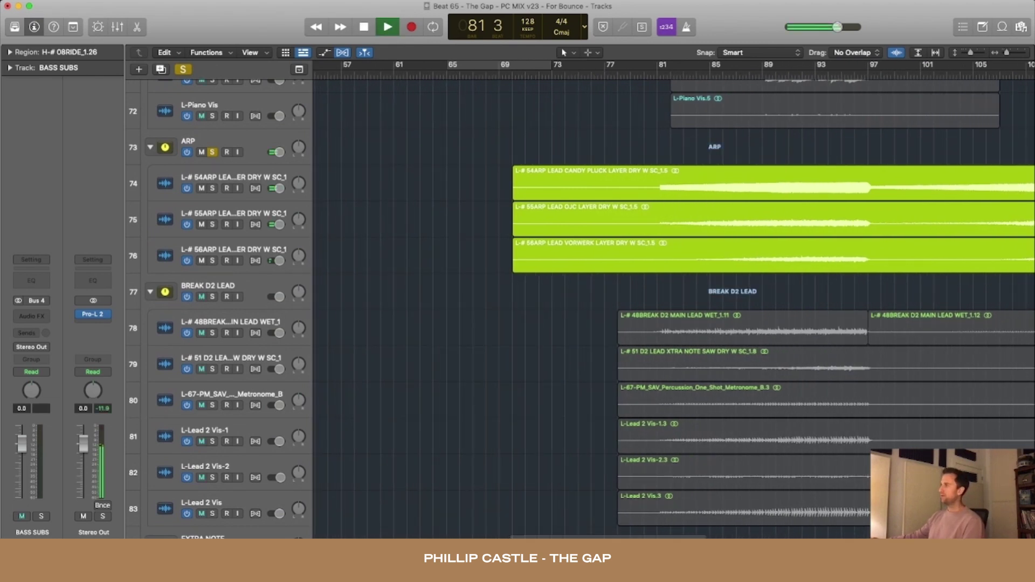
# Mute the ARP's OJC and Vorwerk layers to hear Candy Pluck alone, and bring them back one by one.
pyautogui.press('super+Right')
pyautogui.moveTo(202, 224); pyautogui.dragTo(202, 261)
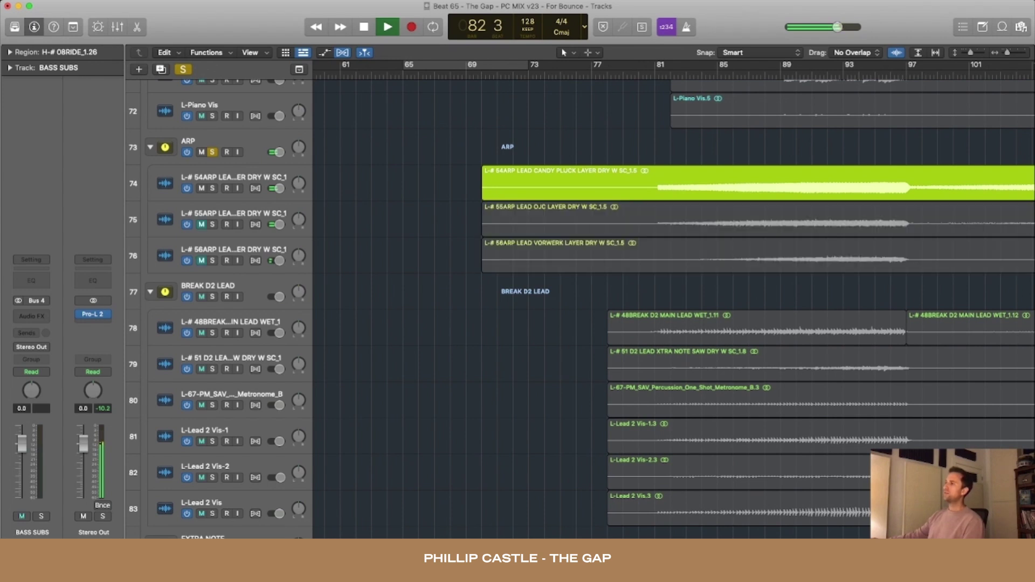
pyautogui.press('super+Right')
pyautogui.press('super+Right')
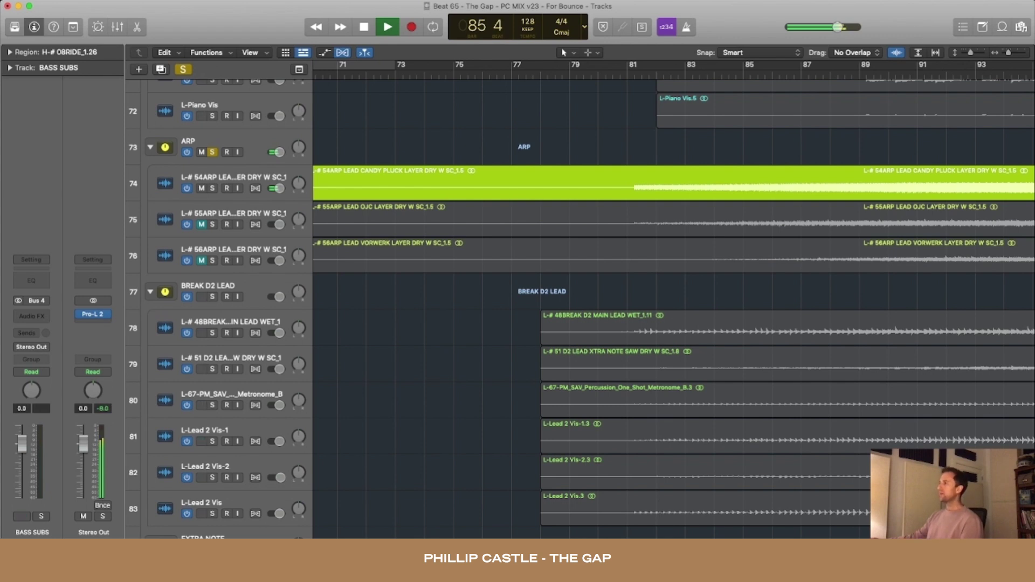
pyautogui.click(201, 224)
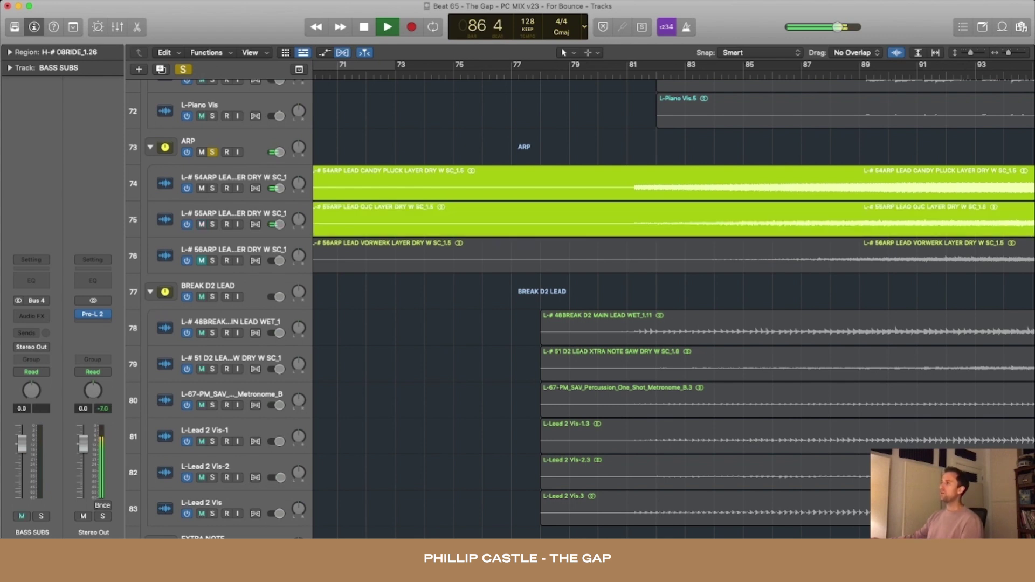
pyautogui.click(202, 260)
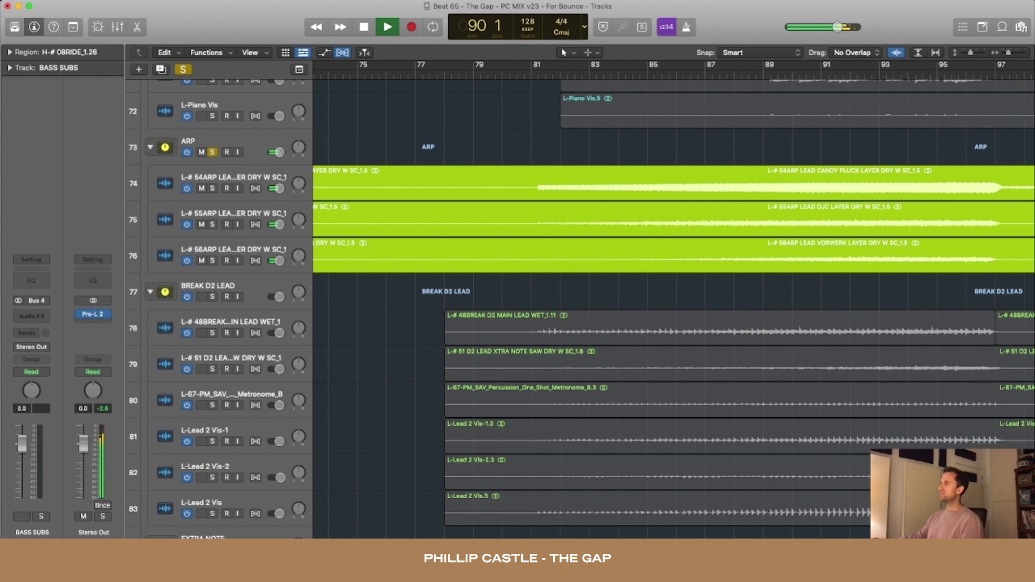
# Isolate the ARP's OJC layer and then its Vorwerk layer by muting the other two during playback.
pyautogui.click(202, 188)
pyautogui.click(202, 260)
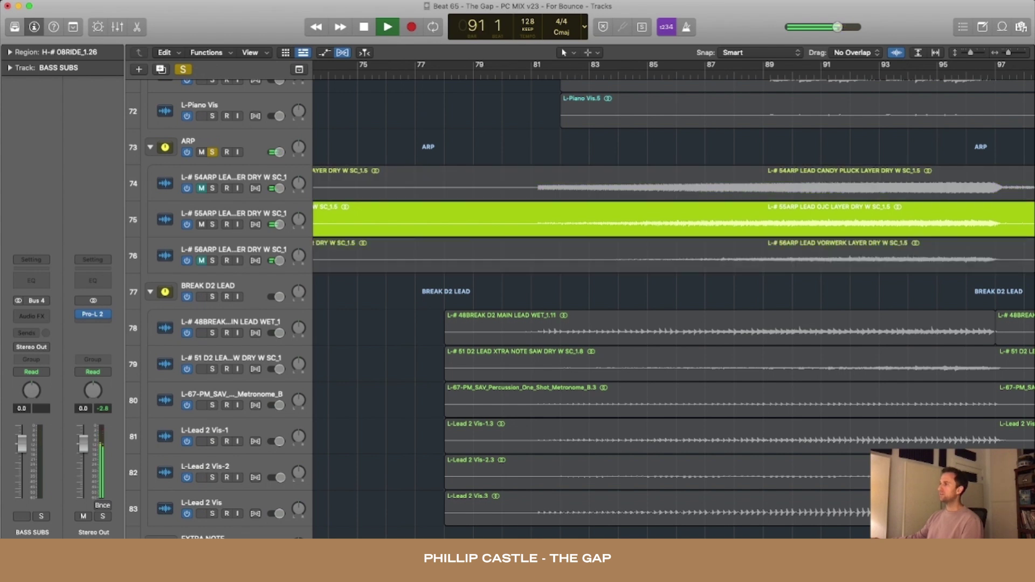
pyautogui.click(201, 224)
pyautogui.click(202, 260)
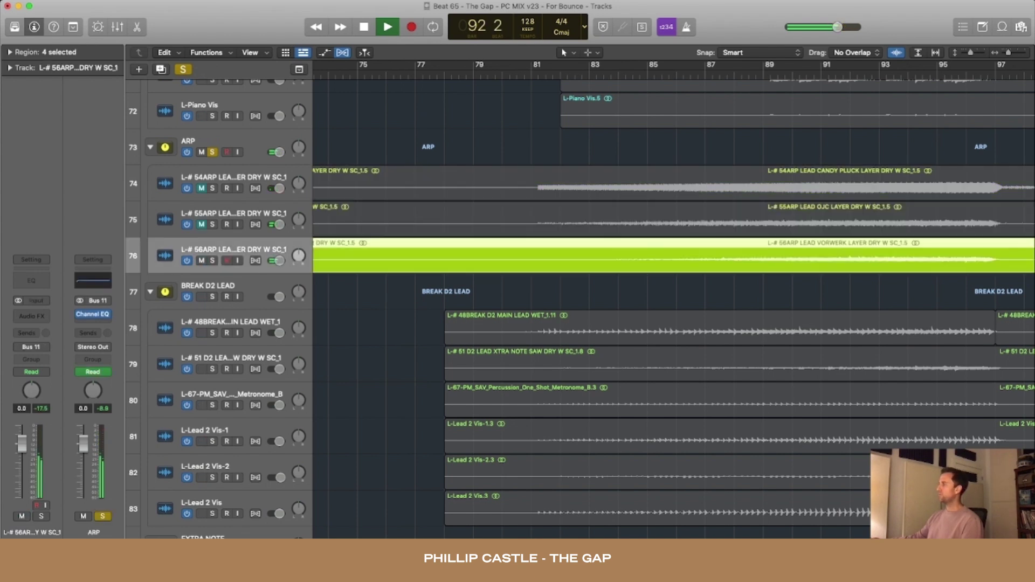
pyautogui.press('super+Left')
pyautogui.press('super+Left')
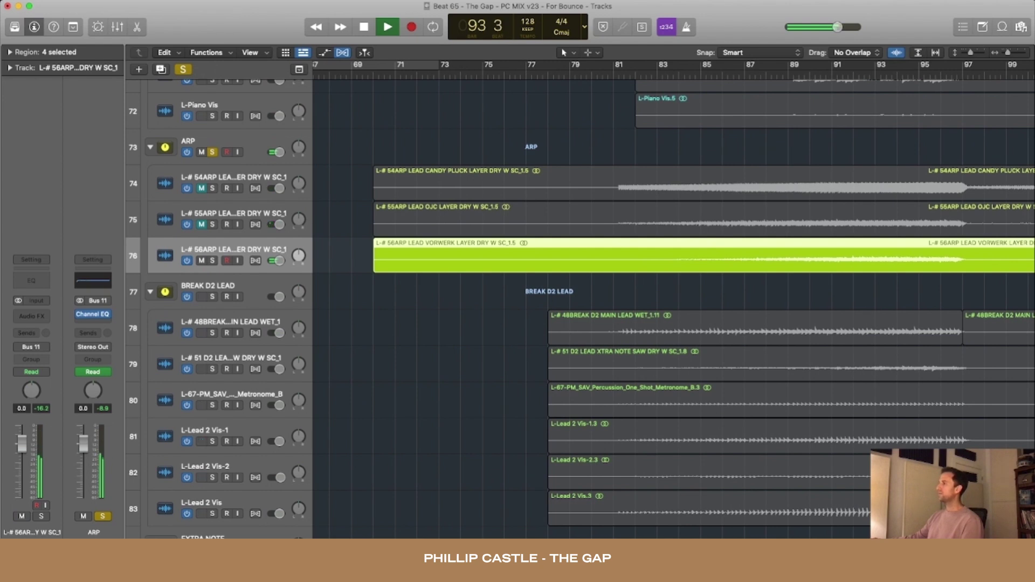
# Stop playback, unmute the ARP's OJC and Candy Pluck layers, and resume playing.
pyautogui.press('space')
pyautogui.click(202, 225)
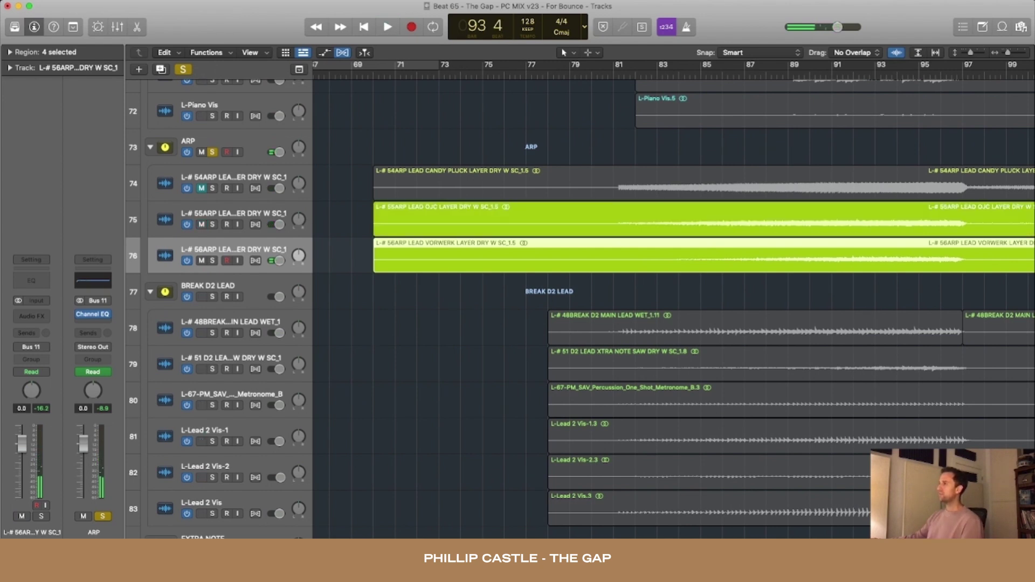
pyautogui.click(201, 188)
pyautogui.press('space')
# Compare Candy Pluck alone with the full ARP stack by muting and unmuting the OJC and Vorwerk layers, and stop playback.
pyautogui.moveTo(201, 224); pyautogui.dragTo(202, 261)
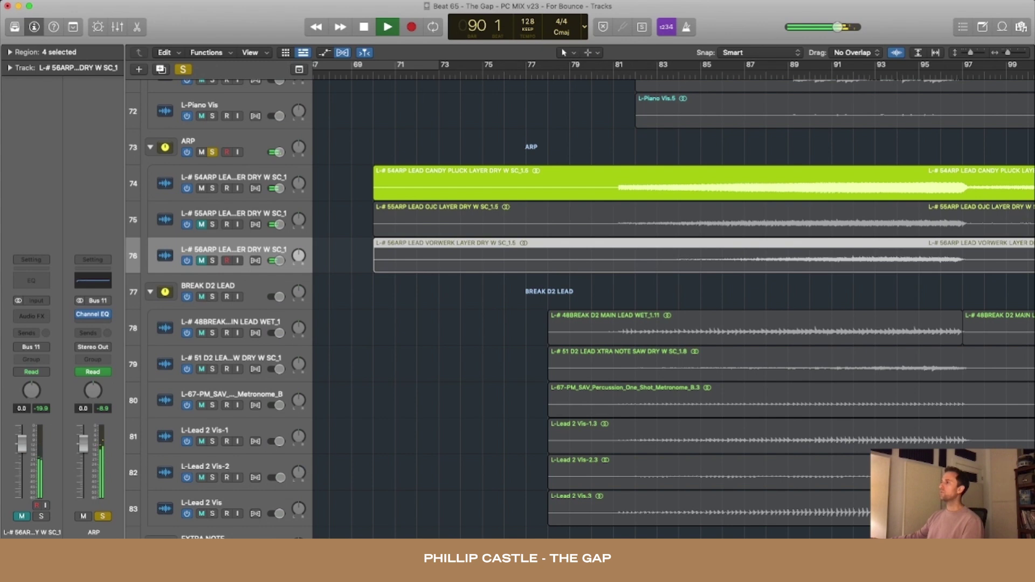
pyautogui.scroll(1, 674, 309)
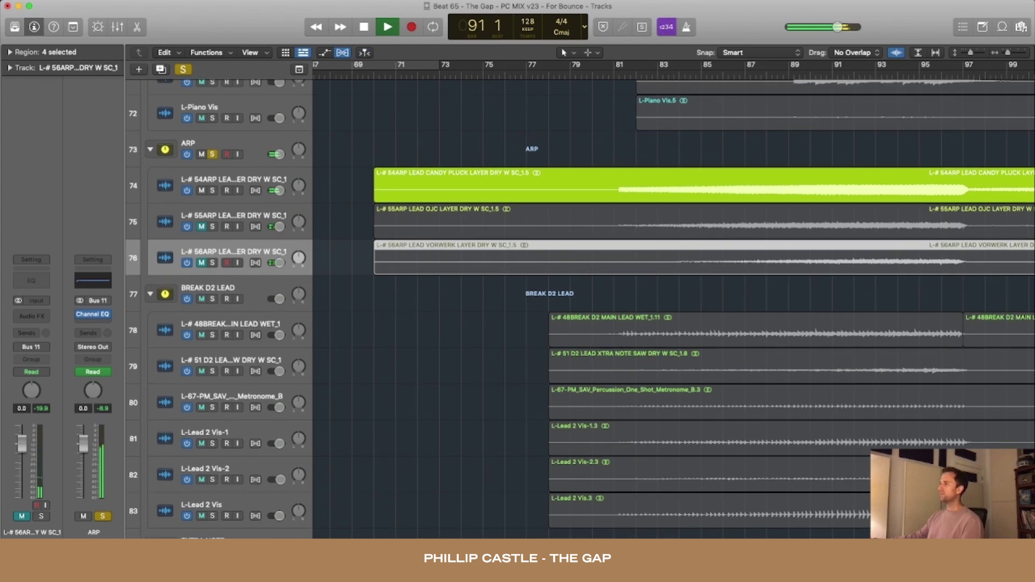
pyautogui.moveTo(202, 227); pyautogui.dragTo(202, 262)
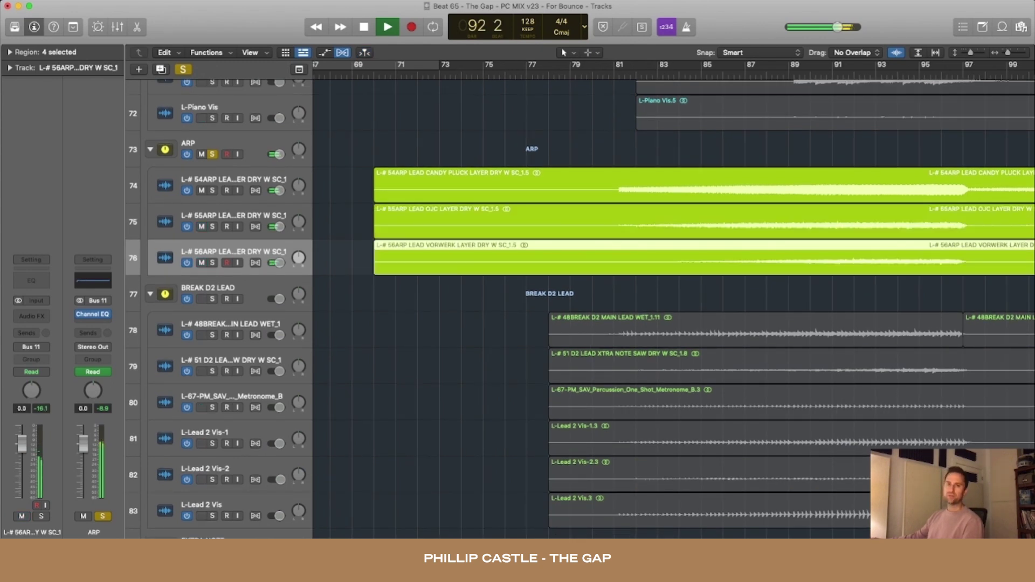
pyautogui.scroll(-1, 965, 309)
pyautogui.scroll(-3, 965, 308)
pyautogui.scroll(-1, 965, 308)
pyautogui.hscroll(2, 965, 308)
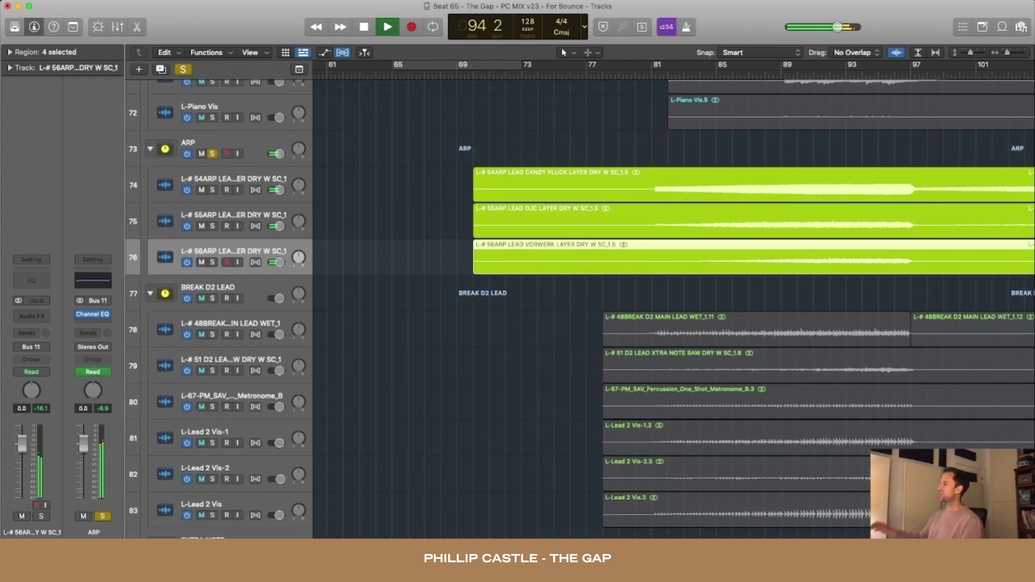
pyautogui.press('space')
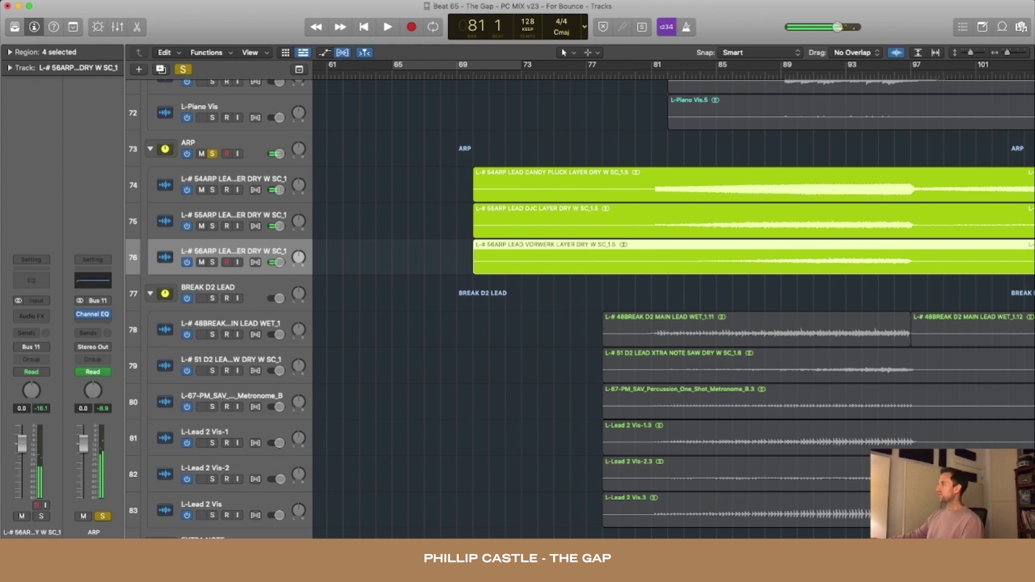
# Add the BREAK D2 LEAD group to the solo and mute its 51 D2 LEAD XTRA NOTE SAW track.
pyautogui.hscroll(2, 674, 308)
pyautogui.scroll(-3, 674, 309)
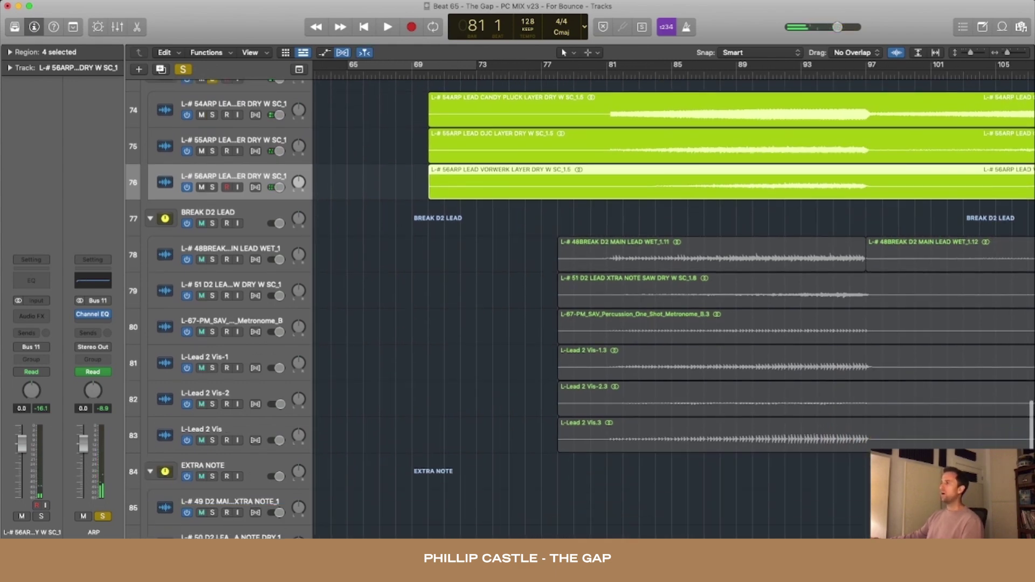
pyautogui.scroll(-3, 674, 309)
pyautogui.hscroll(1, 674, 308)
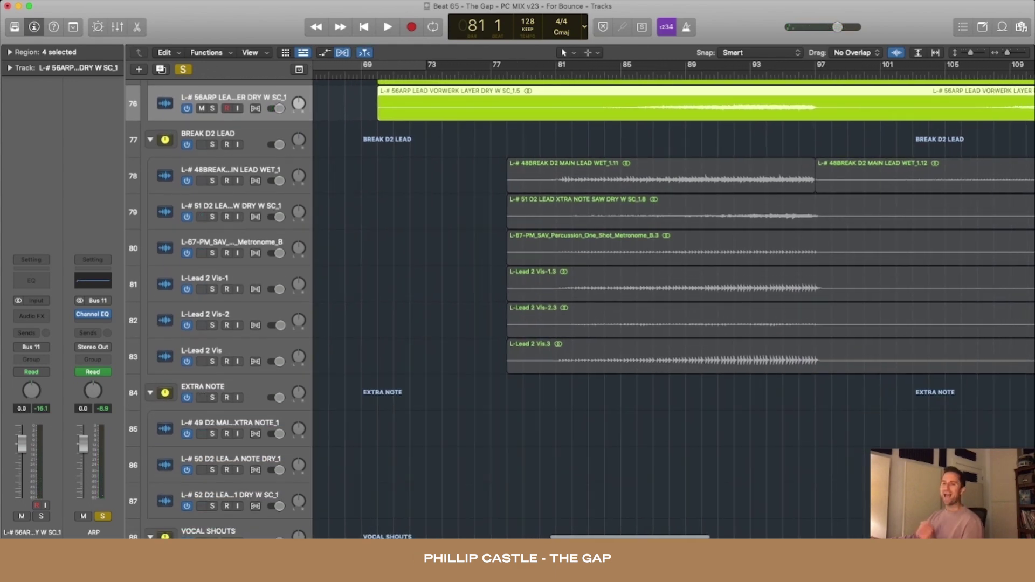
pyautogui.scroll(1, 673, 309)
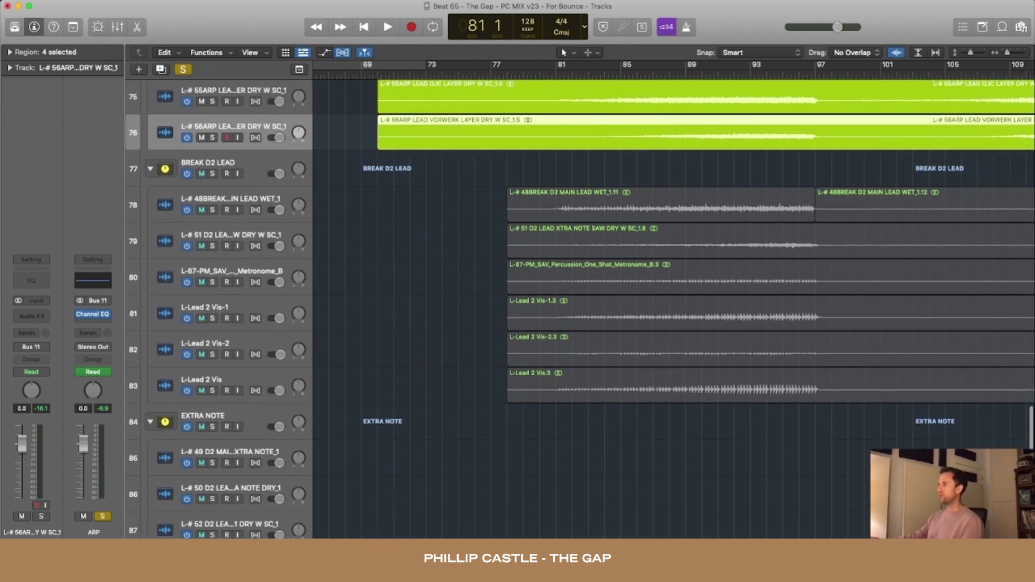
pyautogui.scroll(1, 674, 309)
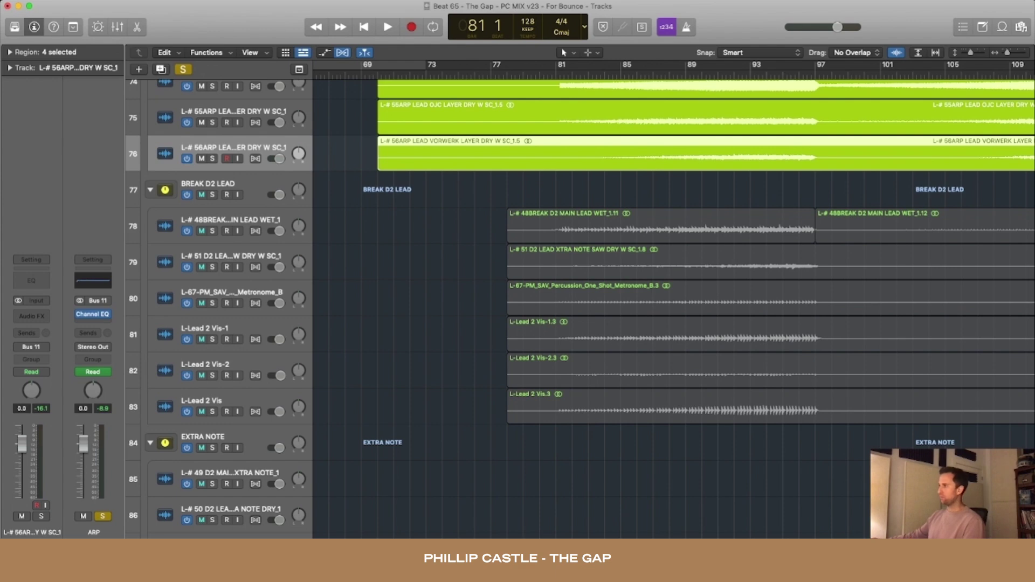
pyautogui.click(212, 195)
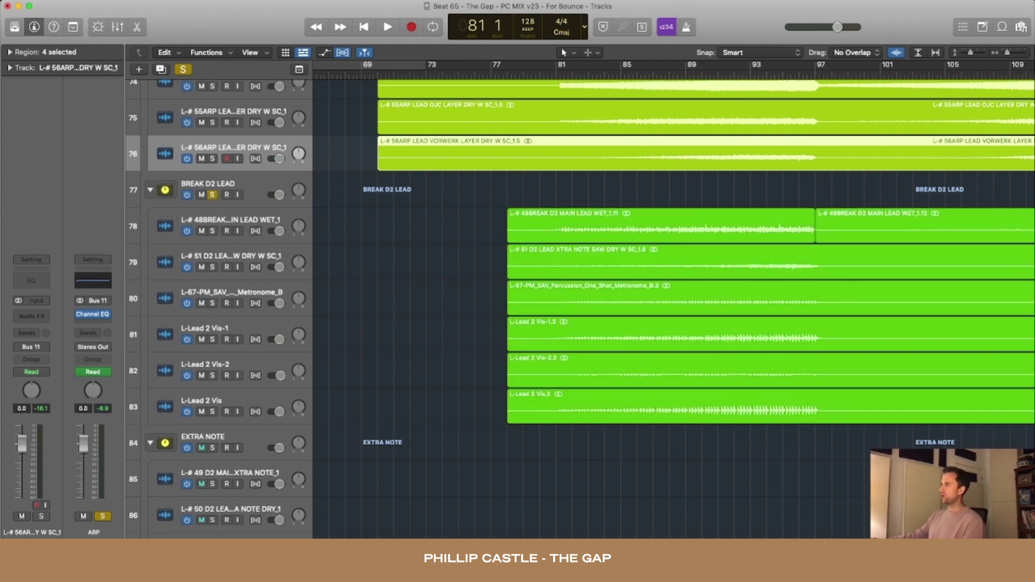
pyautogui.click(202, 267)
# Mute all three ARP lead layers and play the BREAK D2 LEAD group from bar 81.
pyautogui.scroll(4, 202, 266)
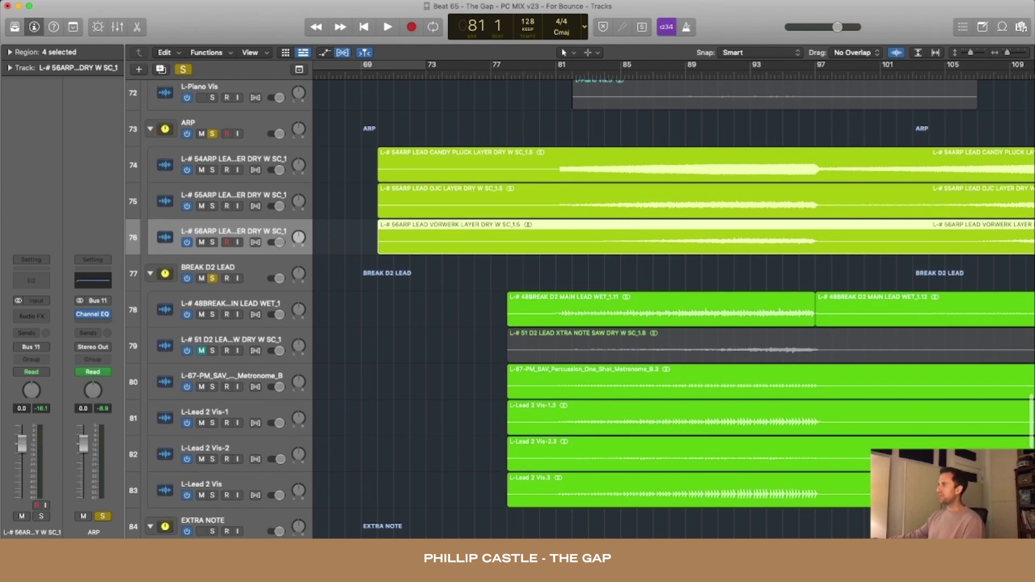
pyautogui.moveTo(201, 205); pyautogui.dragTo(201, 168)
pyautogui.click(201, 241)
pyautogui.scroll(1, 202, 240)
pyautogui.press('space')
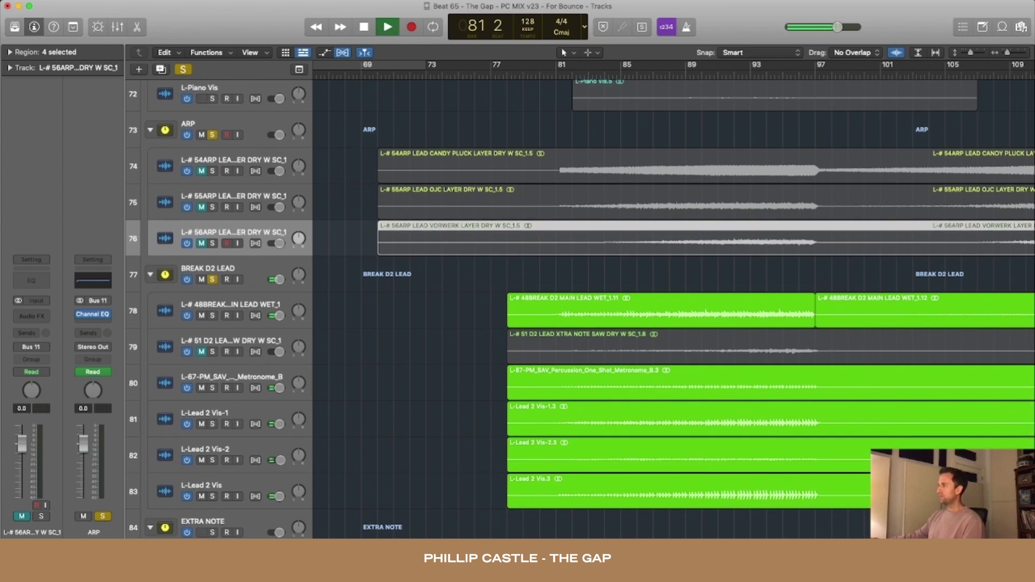
# Mute the Metronome percussion and all three Lead 2 Vis tracks, leaving the 48BREAK D2 MAIN LEAD audible.
pyautogui.scroll(-3, 539, 307)
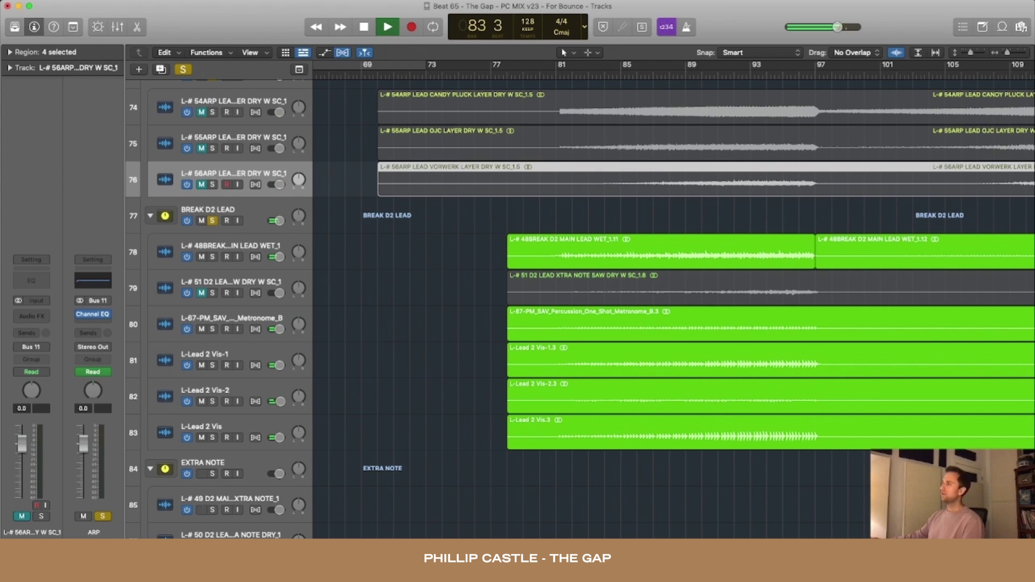
pyautogui.scroll(1, 580, 310)
pyautogui.moveTo(201, 502); pyautogui.dragTo(201, 357)
pyautogui.hscroll(-1, 674, 309)
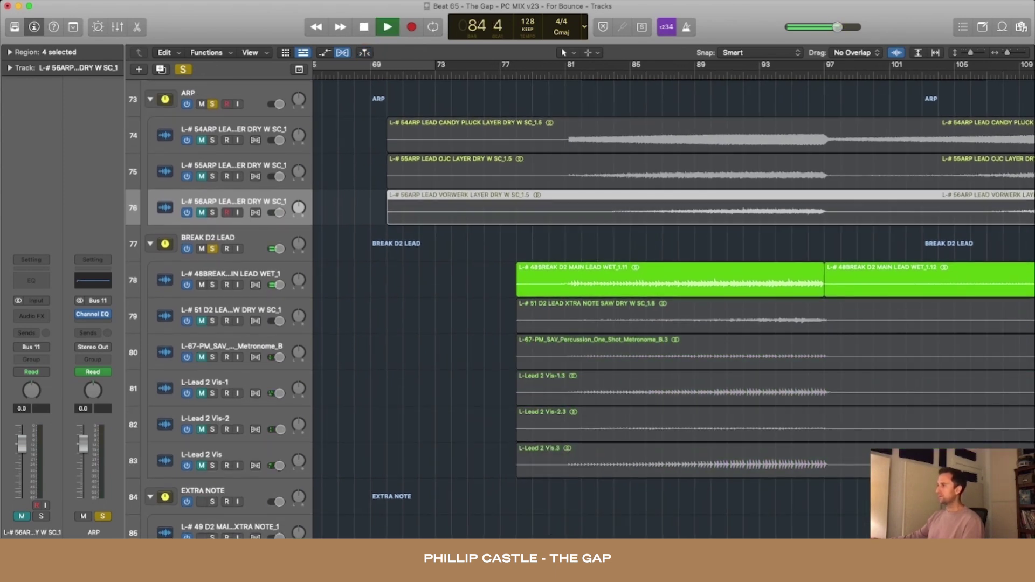
# Mute the 48BREAK D2 MAIN LEAD track and unmute the Metronome percussion and Lead 2 Vis-1 tracks.
pyautogui.click(201, 357)
pyautogui.click(201, 285)
pyautogui.scroll(-1, 674, 307)
pyautogui.click(201, 392)
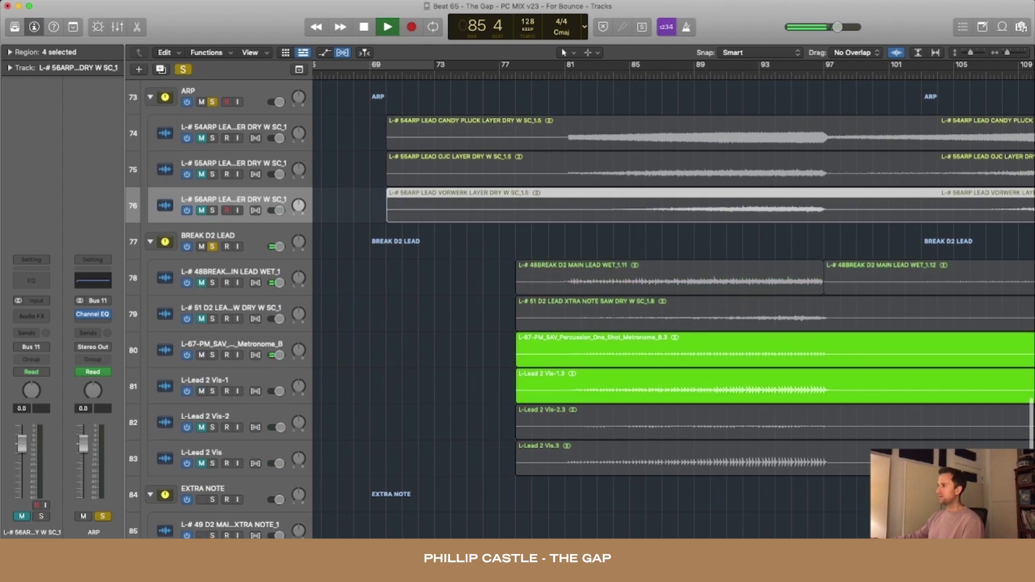
# Mute the Metronome percussion track and unmute Lead 2 Vis-2 to hear it with Lead 2 Vis-1.
pyautogui.click(201, 355)
pyautogui.click(201, 426)
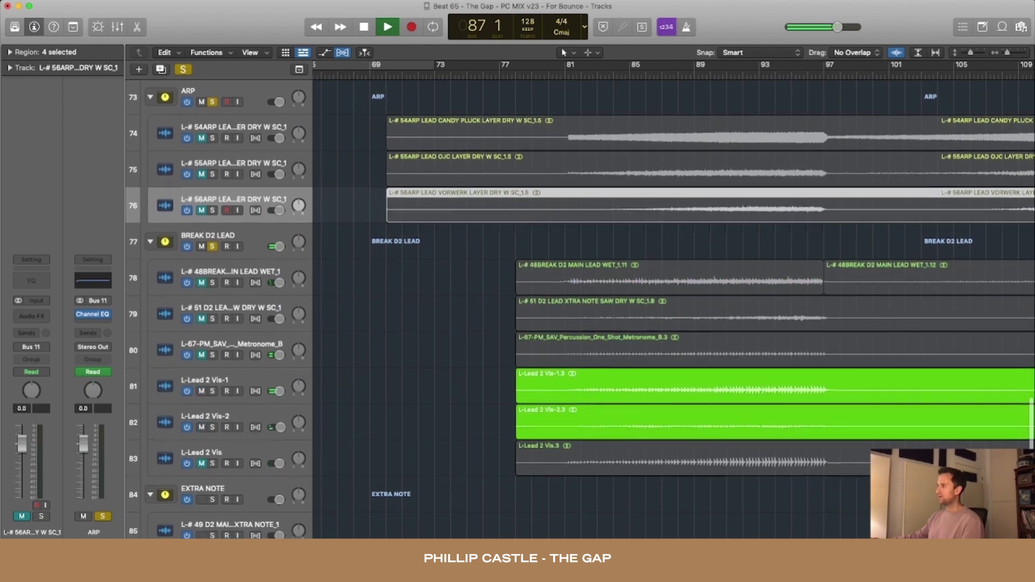
pyautogui.click(201, 390)
pyautogui.scroll(-1, 674, 307)
pyautogui.click(202, 388)
pyautogui.scroll(-1, 674, 309)
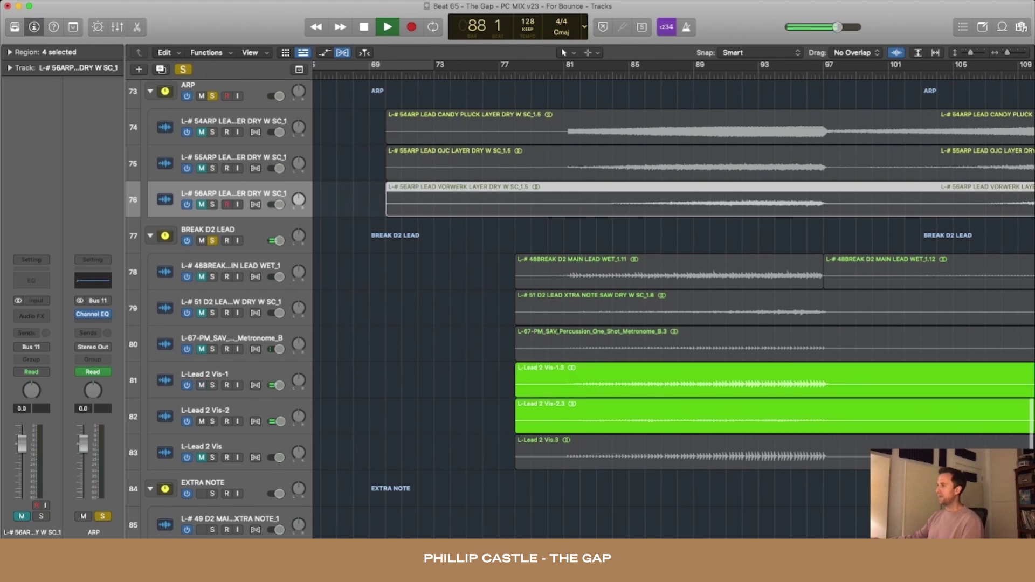
# Unmute the Lead 2 Vis, 48BREAK D2 MAIN LEAD, 51 D2 LEAD XTRA NOTE SAW and Metronome tracks, restoring the whole BREAK D2 LEAD group.
pyautogui.click(201, 459)
pyautogui.click(201, 274)
pyautogui.click(201, 310)
pyautogui.scroll(-1, 673, 310)
pyautogui.click(201, 346)
pyautogui.press('super+Up')
pyautogui.press('super+Left')
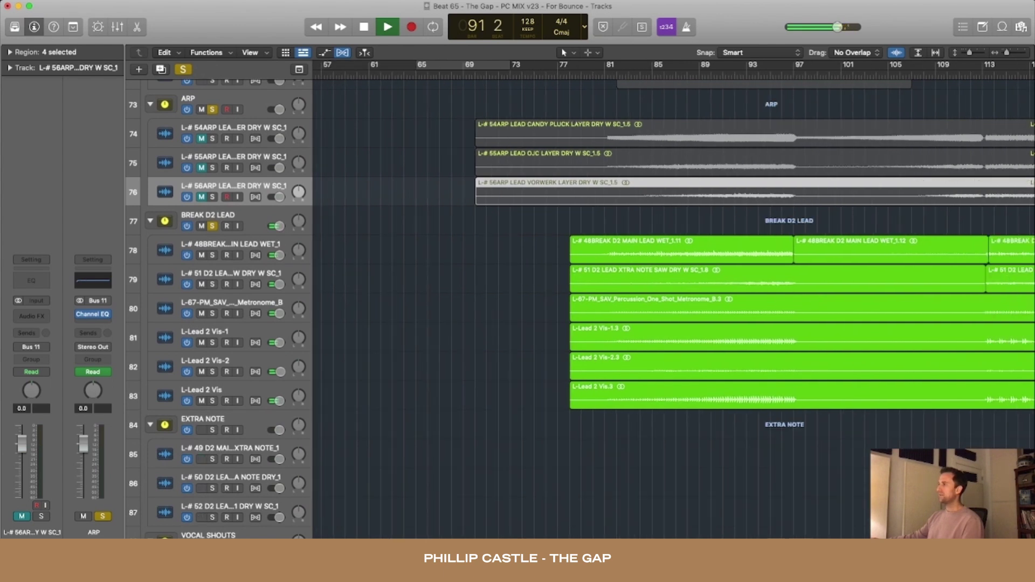
pyautogui.click(231, 274)
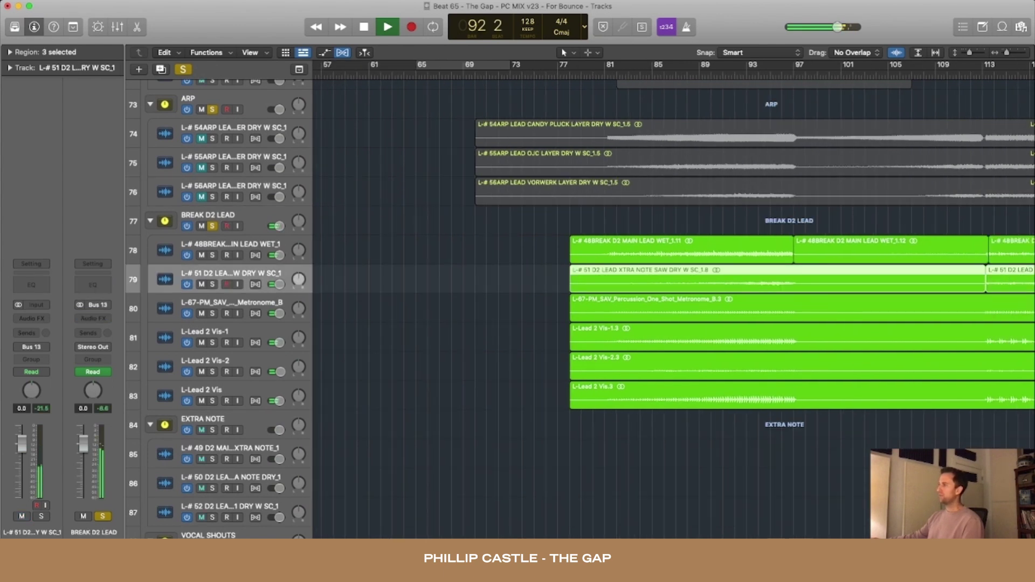
# Unmute the three ARP lead layers, take BREAK D2 LEAD off solo and play the ARP group from bar 81.
pyautogui.scroll(3, 673, 308)
pyautogui.press('super+Left')
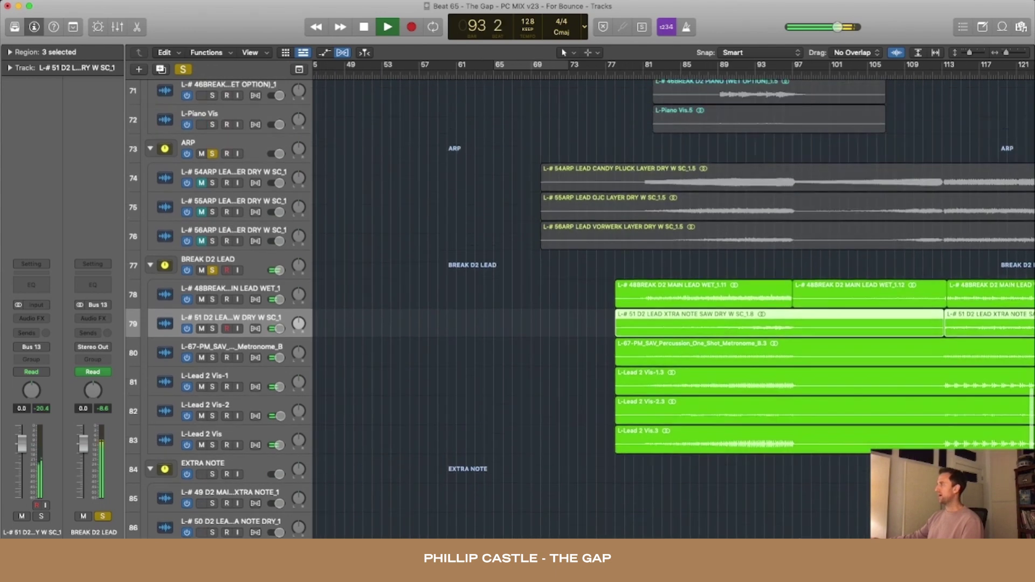
pyautogui.press('space')
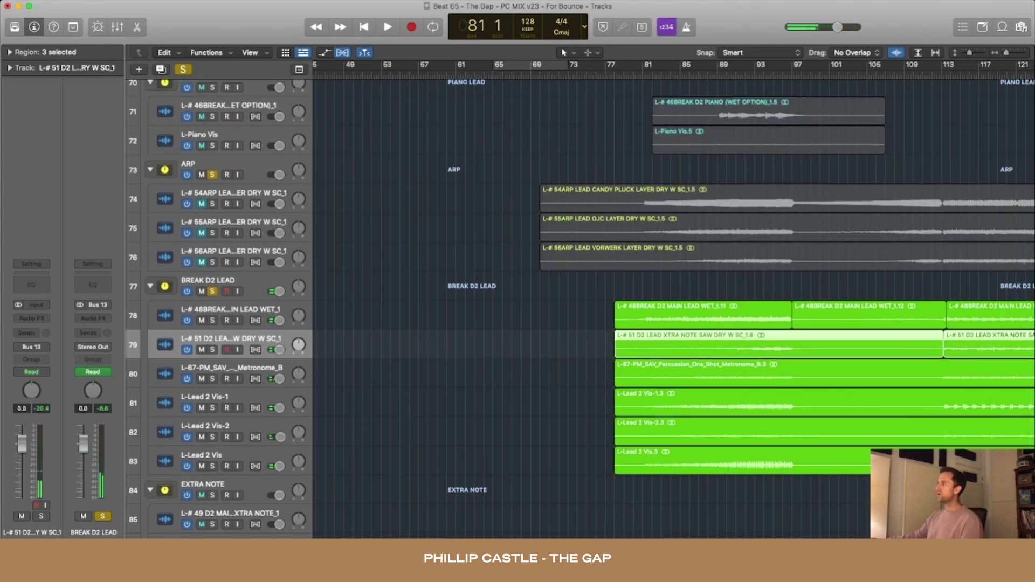
pyautogui.press('space')
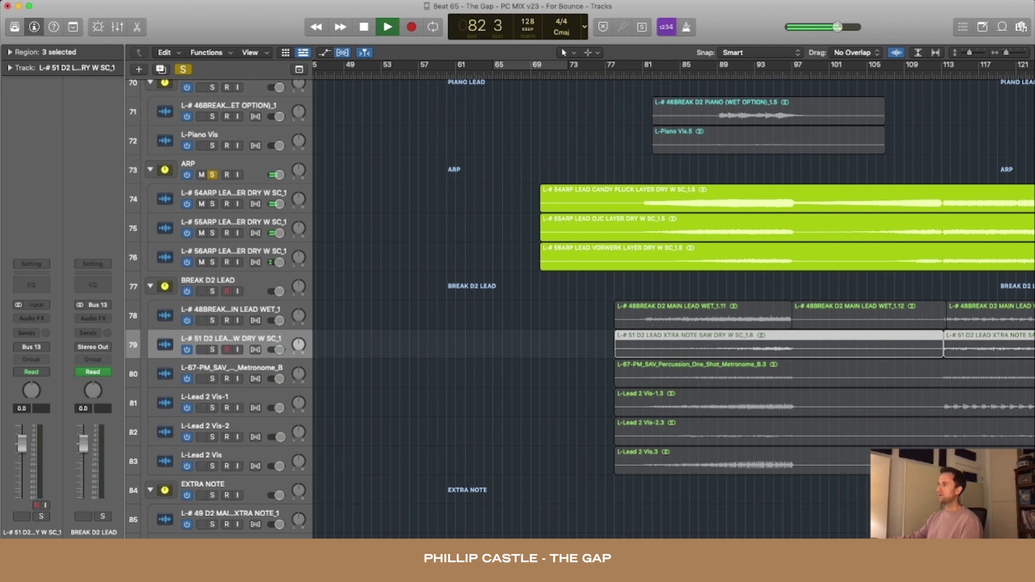
# Switch the BREAK D2 LEAD solo on, off and on again to compare the arp with and without it.
pyautogui.click(213, 291)
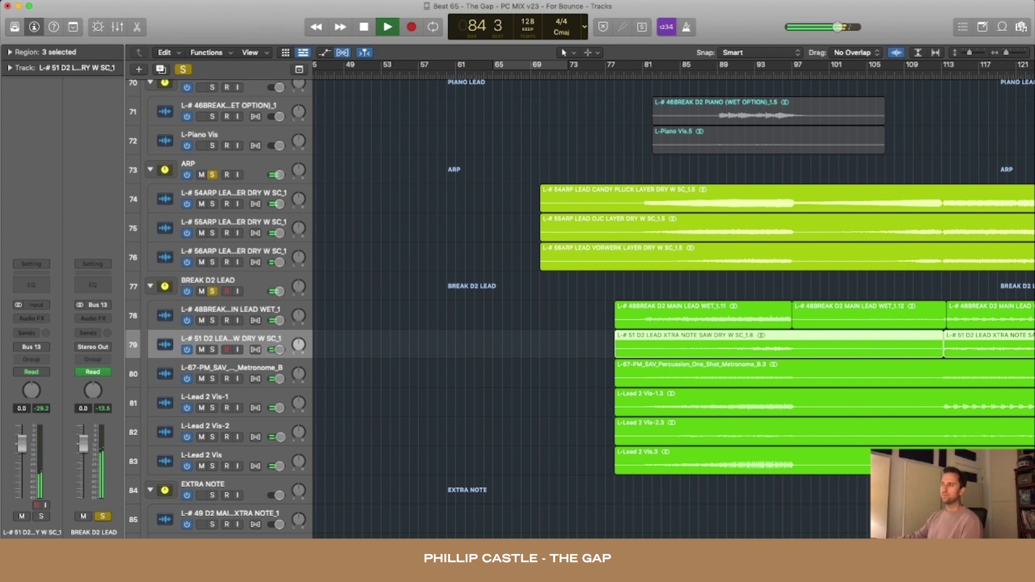
pyautogui.click(212, 291)
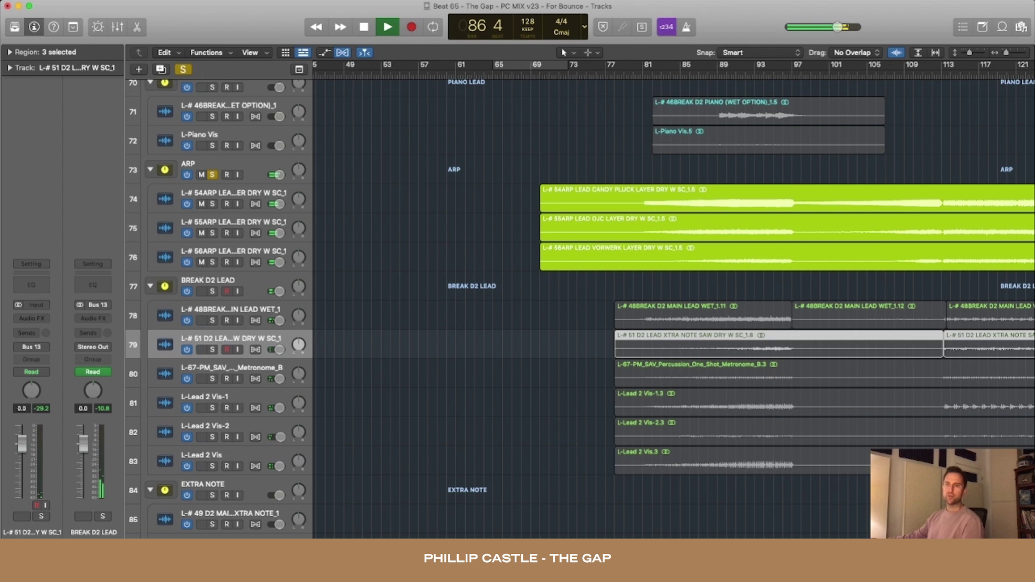
pyautogui.click(212, 291)
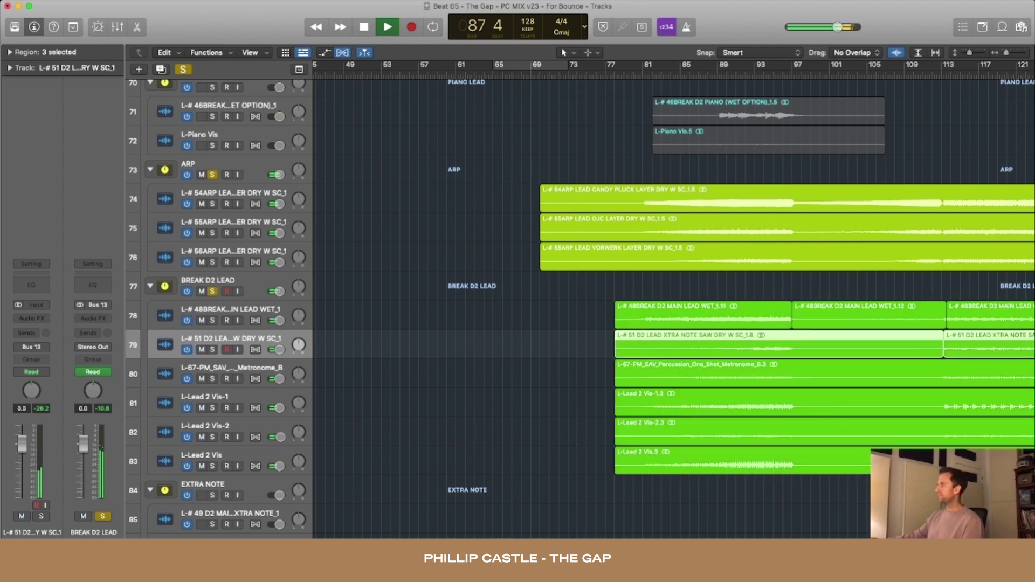
# Add the PIANO LEAD group to the soloed arp and D2 lead, and stop playback at bar 95.
pyautogui.press('super+Up')
pyautogui.press('super+Up')
pyautogui.click(212, 123)
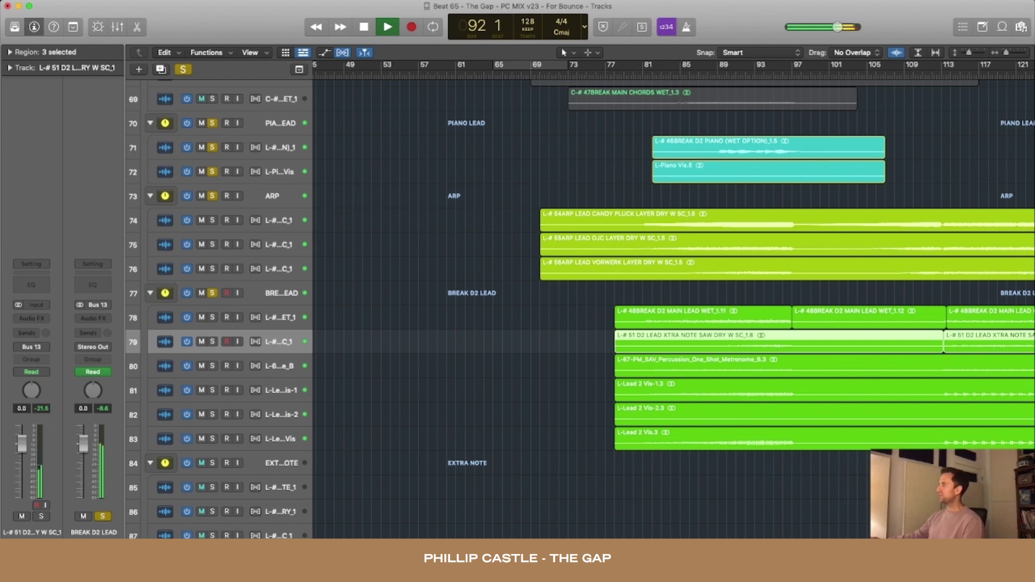
pyautogui.hscroll(-1, 673, 307)
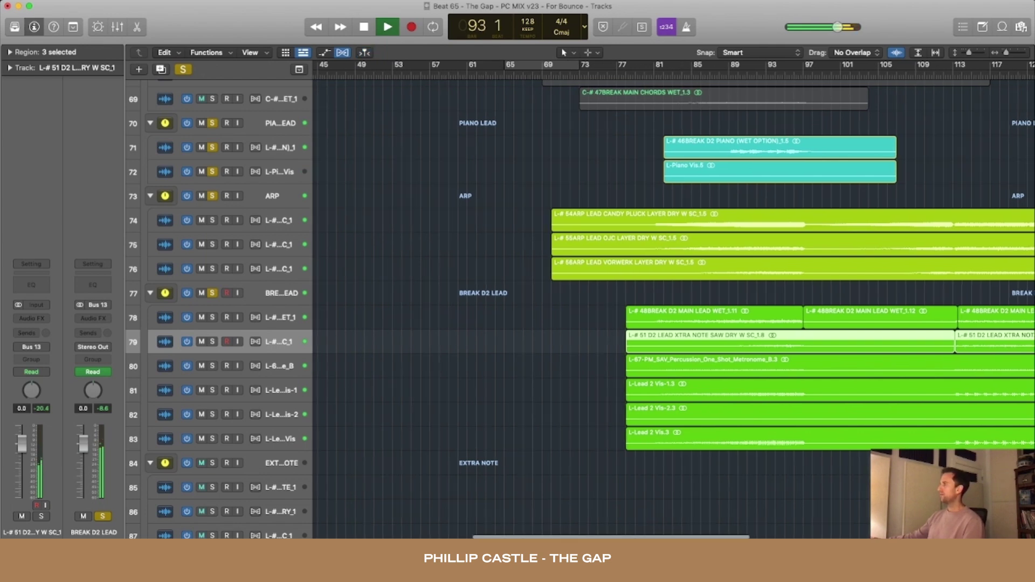
pyautogui.hscroll(5, 674, 308)
pyautogui.hscroll(3, 674, 302)
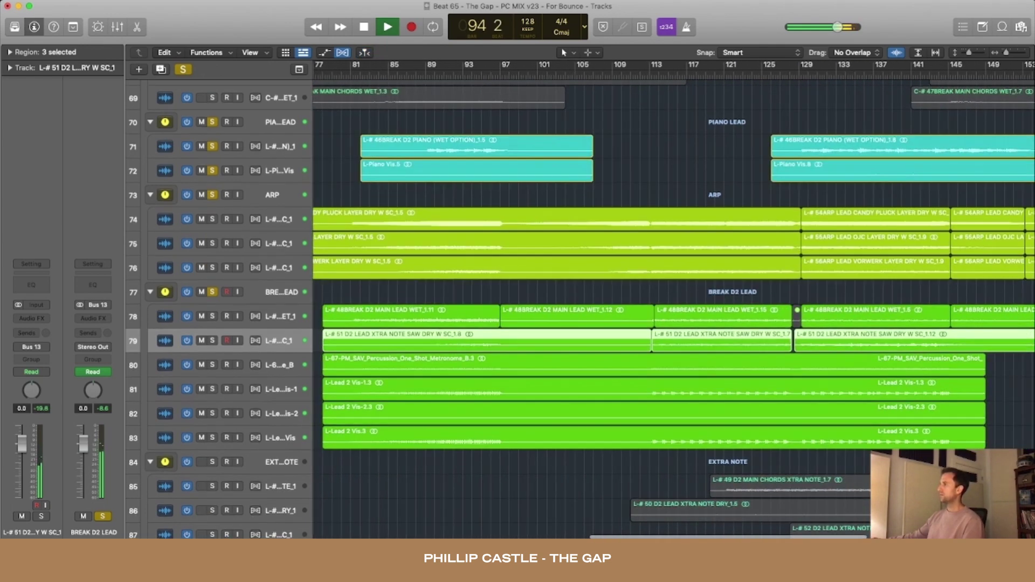
pyautogui.scroll(1, 674, 302)
pyautogui.press('space')
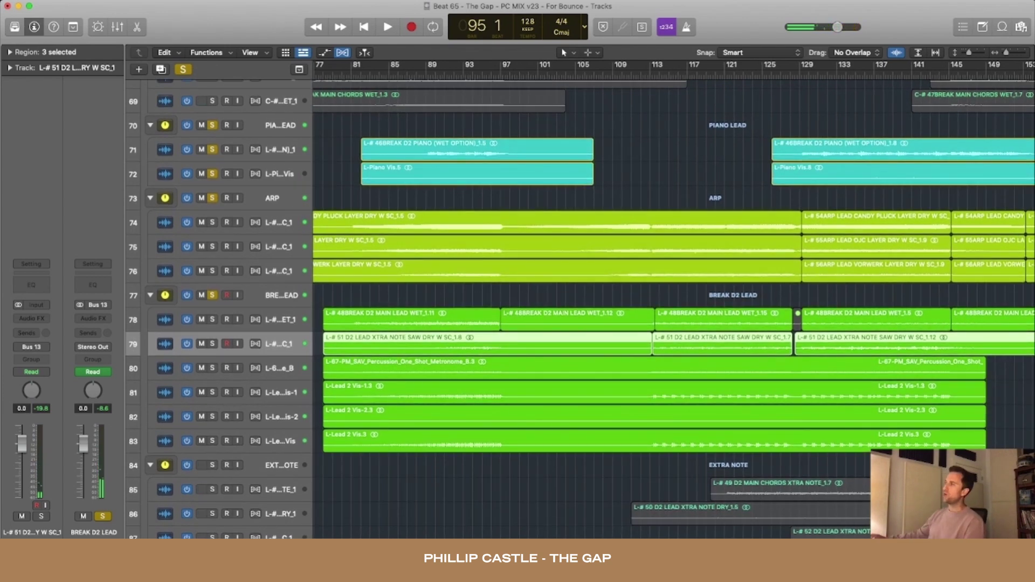
# Move the playhead back to bar 88 and take the BREAK D2 LEAD group off solo.
pyautogui.hscroll(-1, 674, 302)
pyautogui.scroll(1, 674, 301)
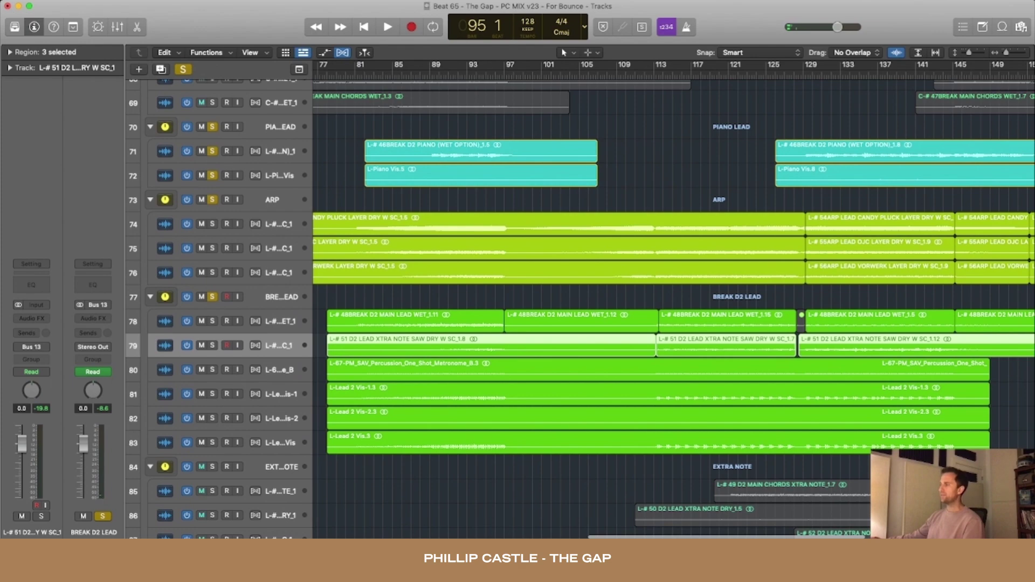
pyautogui.scroll(-7, 674, 302)
pyautogui.press('super+Left')
pyautogui.press('super+Left')
pyautogui.press('super+Up')
pyautogui.press('super+Up')
pyautogui.press('super+Up')
pyautogui.hotkey('shift', ',')
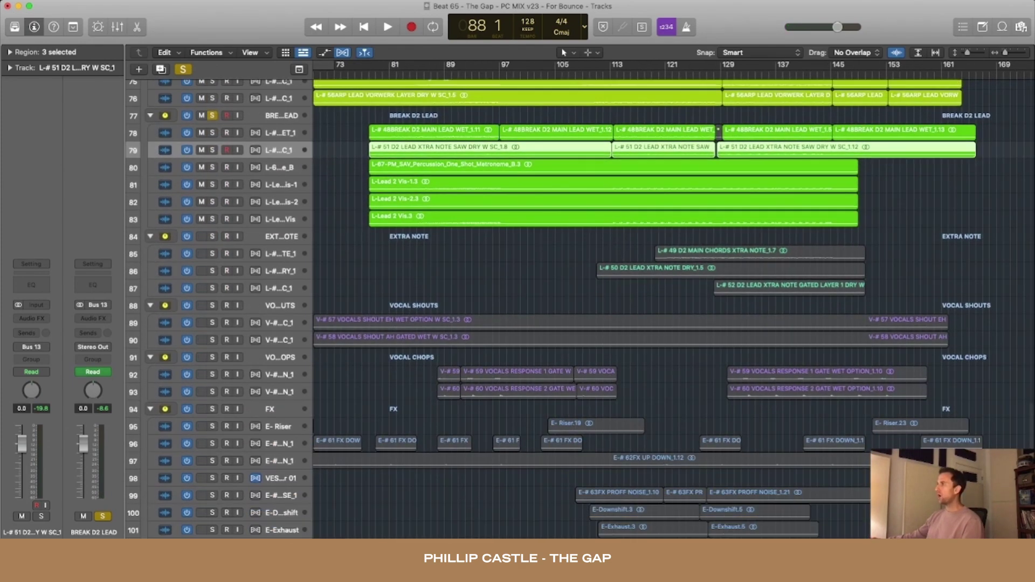
pyautogui.click(212, 116)
# Solo the VOCAL SHOUTS group and play it from bar 88.
pyautogui.click(212, 305)
pyautogui.scroll(5, 674, 302)
pyautogui.scroll(-3, 674, 302)
pyautogui.scroll(-1, 674, 302)
pyautogui.hscroll(2, 674, 302)
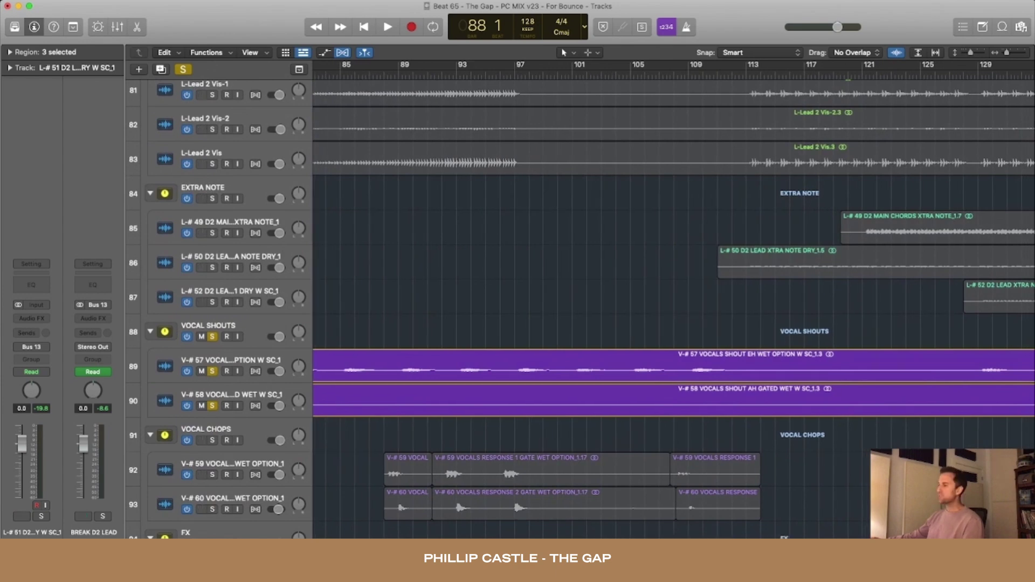
pyautogui.press('space')
pyautogui.scroll(3, 674, 302)
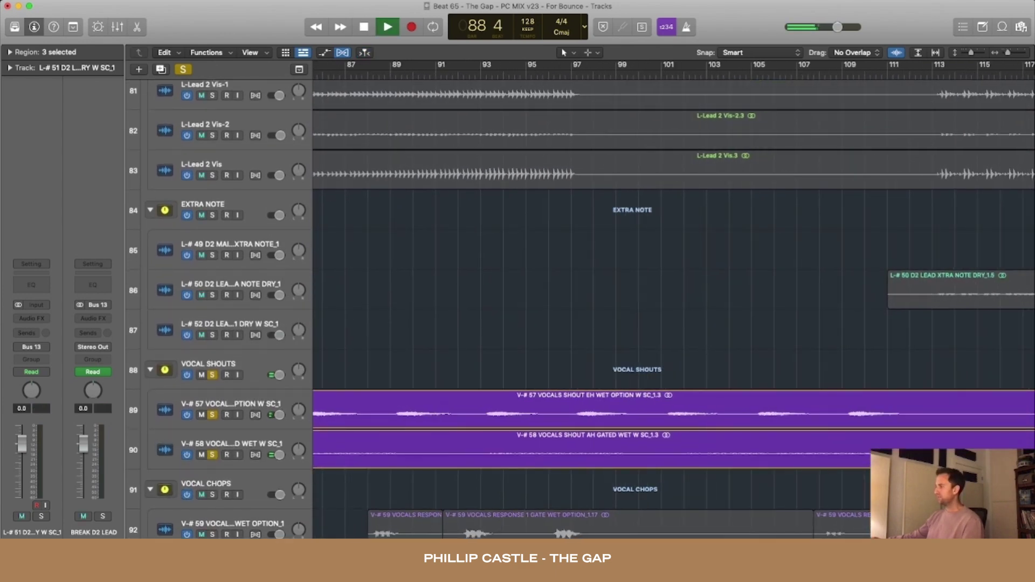
pyautogui.scroll(-3, 674, 302)
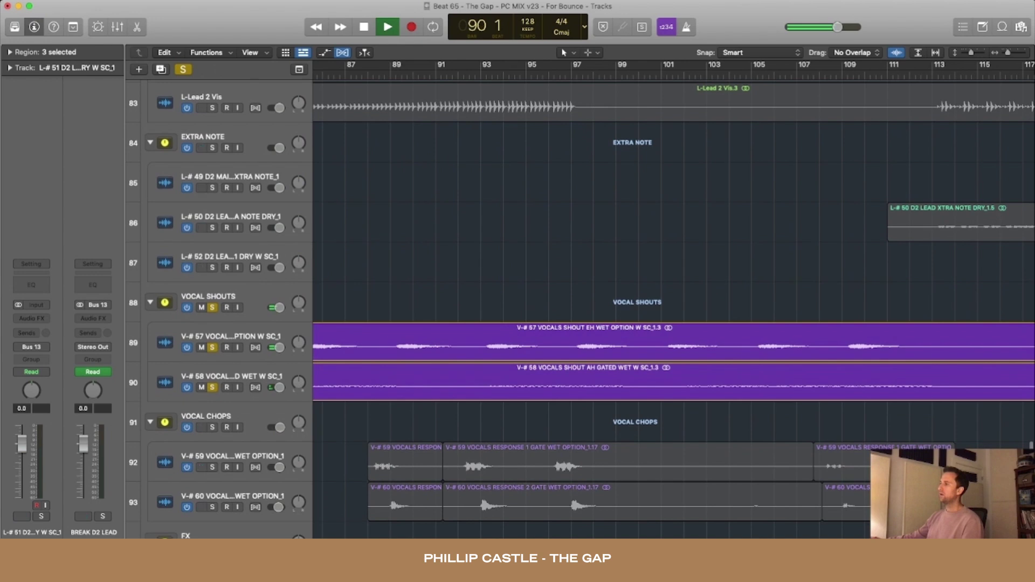
# Add the VOCAL CHOPS group and the FX group with its tracks down to 64FX KSHMR IMPACT to the solo.
pyautogui.click(212, 428)
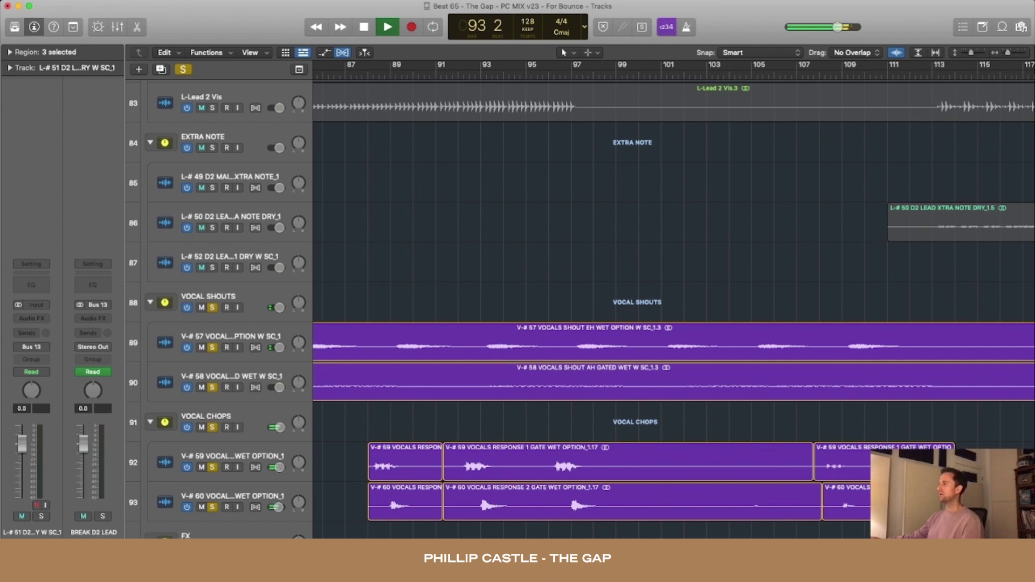
pyautogui.press('super+Up')
pyautogui.press('super+Up')
pyautogui.press('super+Up')
pyautogui.press('super+Up')
pyautogui.press('super+Left')
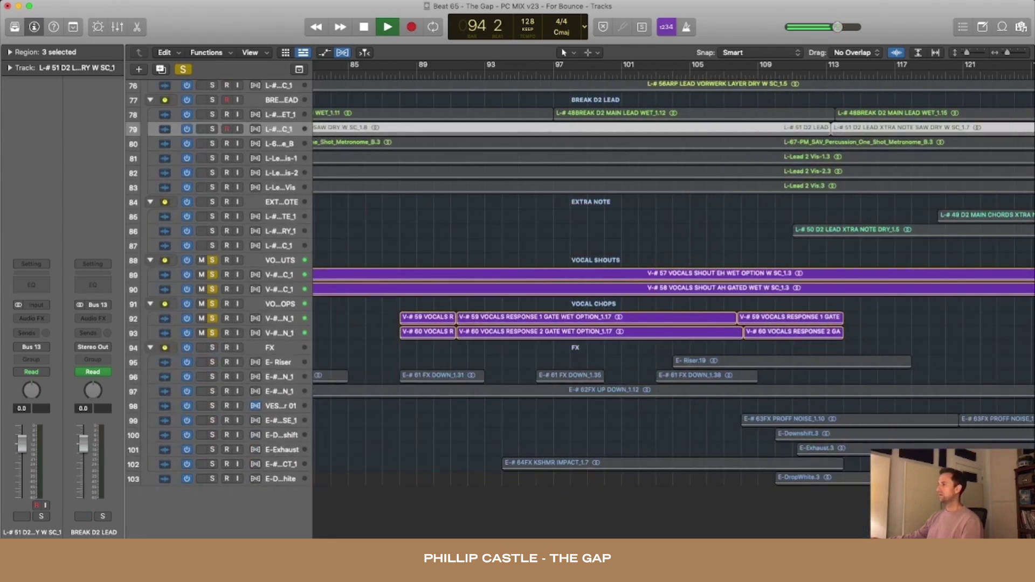
pyautogui.moveTo(212, 347); pyautogui.dragTo(213, 464)
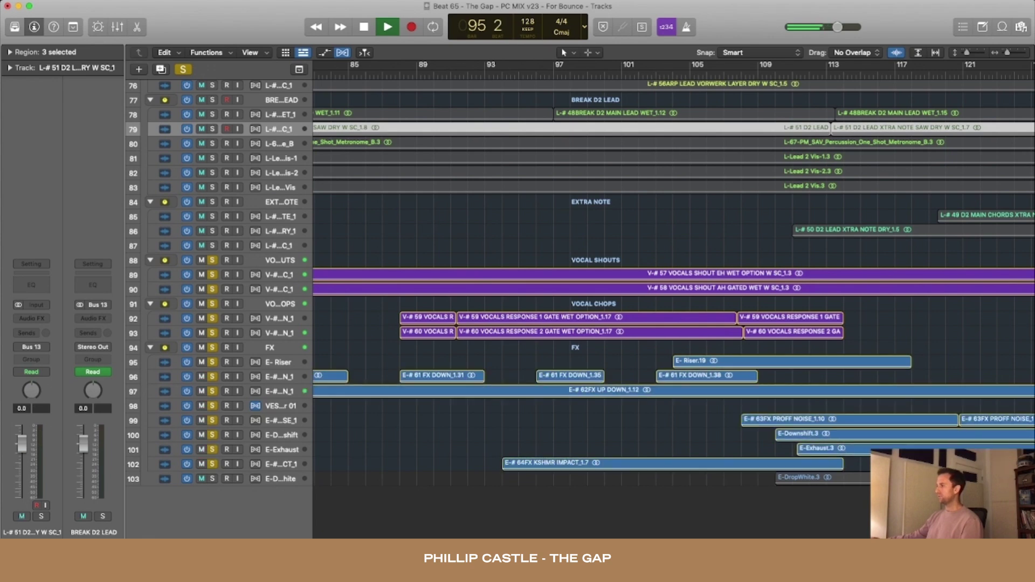
# Clear all solos and play the full arrangement from around bar 85.
pyautogui.press('space')
pyautogui.press('super+Up')
pyautogui.press('super+Up')
pyautogui.press('super+Left')
pyautogui.press('super+Up')
pyautogui.click(389, 65)
pyautogui.click(183, 70)
pyautogui.press('space')
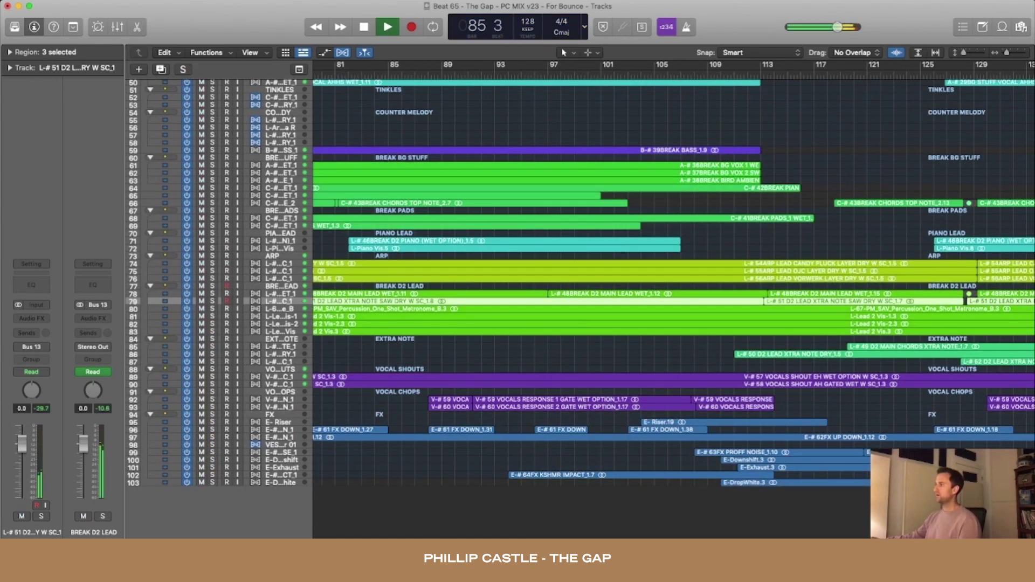
# Select the 08RIDE region ending at bar 97 in the CYMBALS group, enlarging the tracks for a closer look.
pyautogui.press('super+Right')
pyautogui.press('super+Right')
pyautogui.press('super+Right')
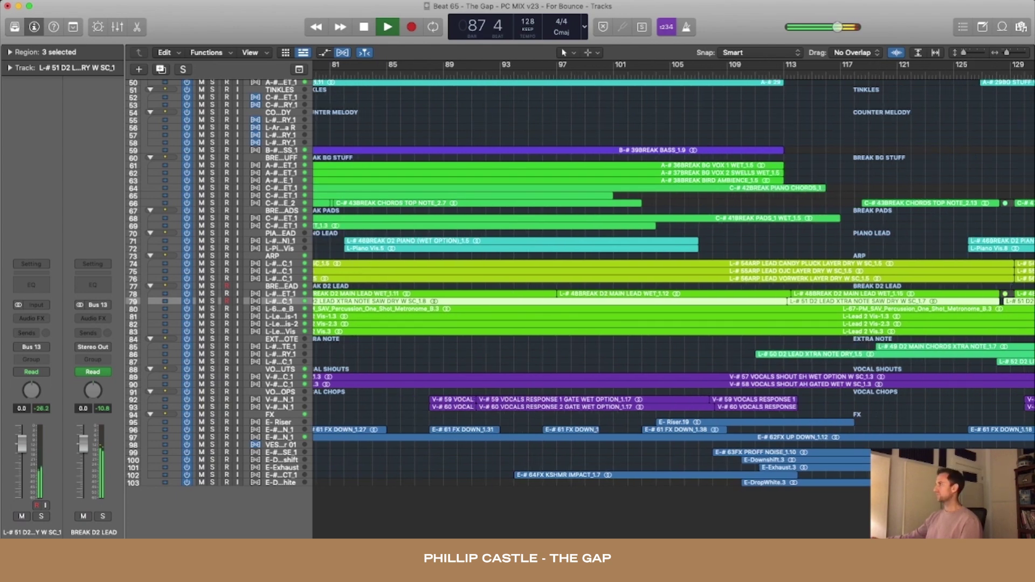
pyautogui.scroll(15, 593, 302)
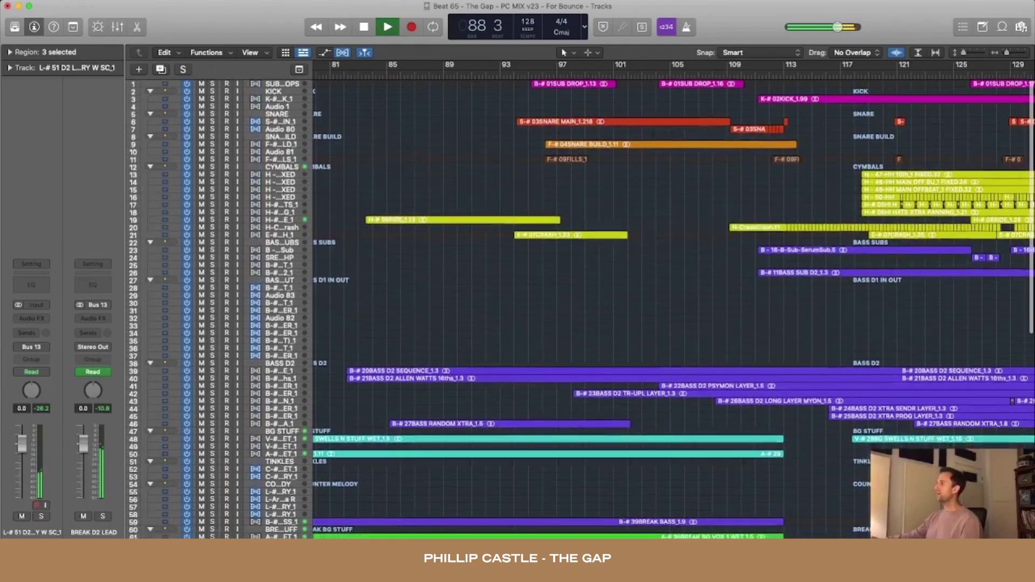
pyautogui.press('super+Down')
pyautogui.press('super+Down')
pyautogui.press('super+Down')
pyautogui.press('super+Down')
pyautogui.press('super+Down')
pyautogui.press('super+Down')
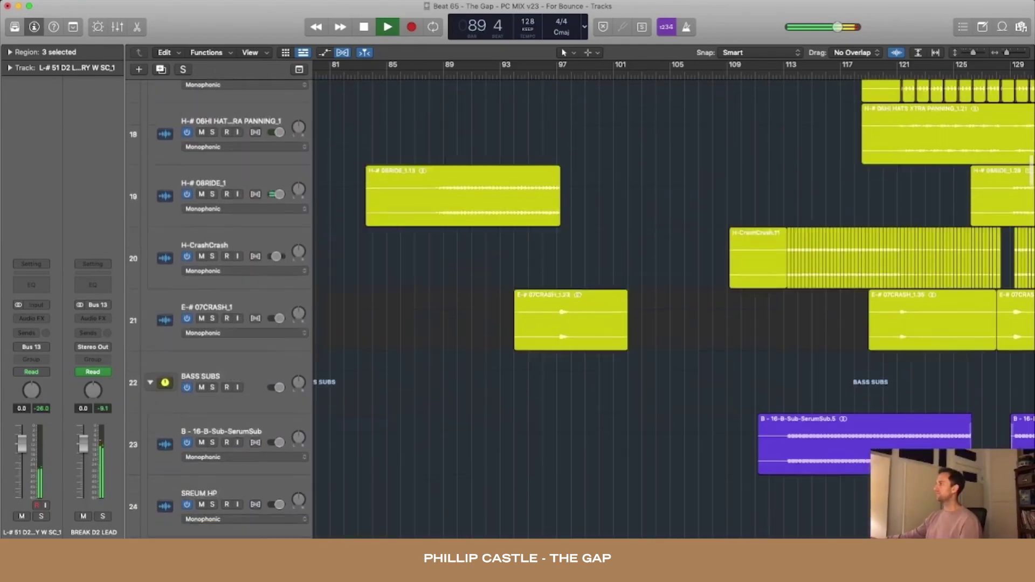
pyautogui.scroll(1, 463, 420)
pyautogui.click(464, 442)
pyautogui.scroll(-2, 464, 431)
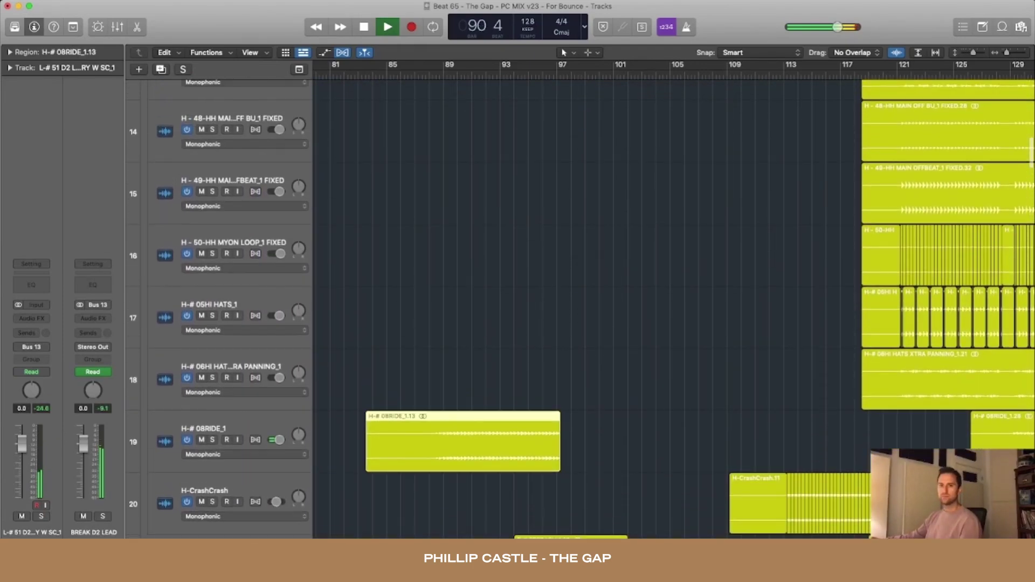
pyautogui.scroll(-1, 535, 280)
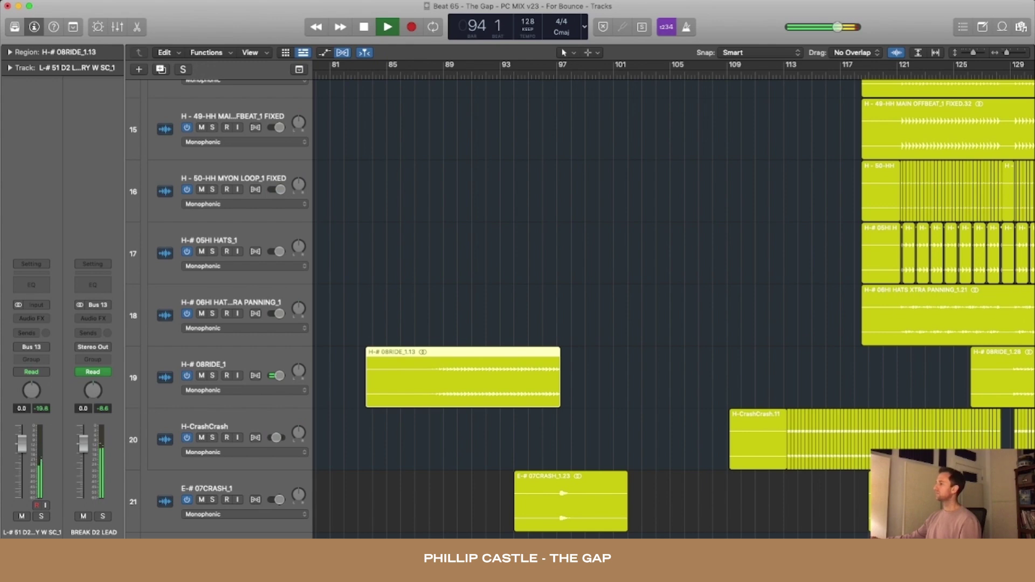
# Examine the drum, bass and background layers across the whole arrangement while the break plays on to bar 110.
pyautogui.press('super+Up')
pyautogui.press('super+Up')
pyautogui.press('super+Up')
pyautogui.press('super+Up')
pyautogui.press('super+Up')
pyautogui.press('super+Left')
pyautogui.hscroll(-1, 674, 309)
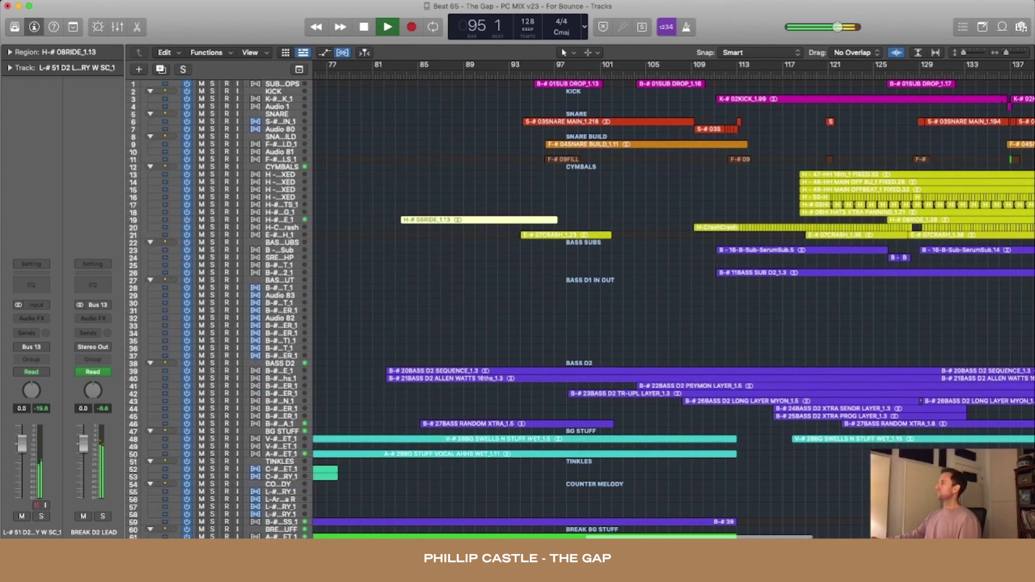
pyautogui.hscroll(3, 673, 309)
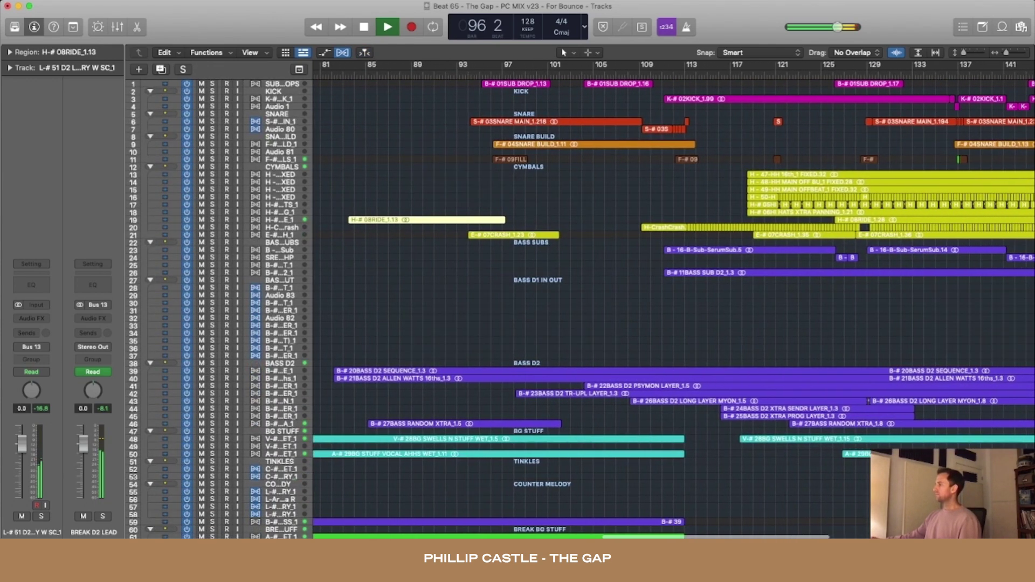
pyautogui.scroll(-4, 674, 307)
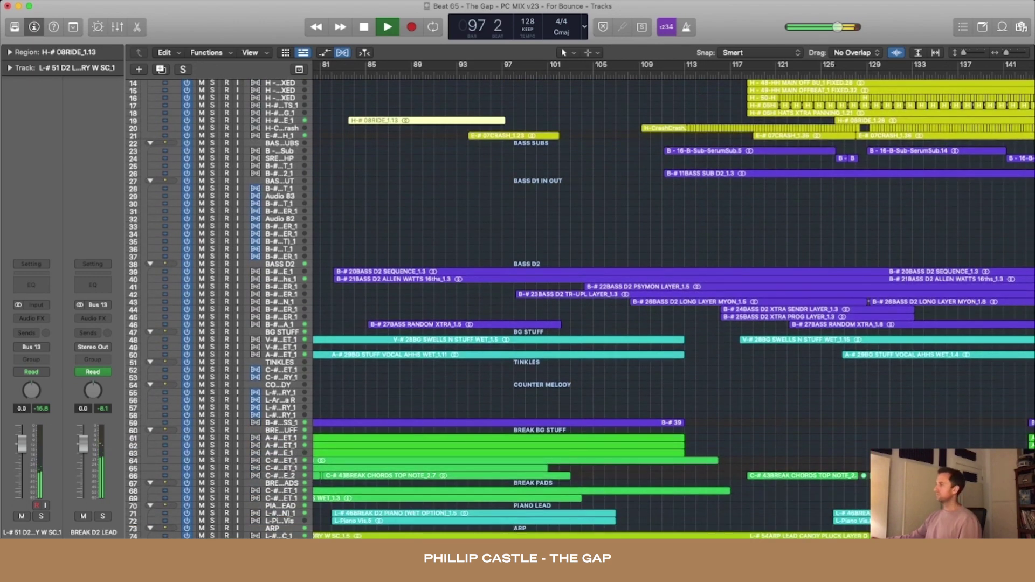
pyautogui.scroll(4, 674, 308)
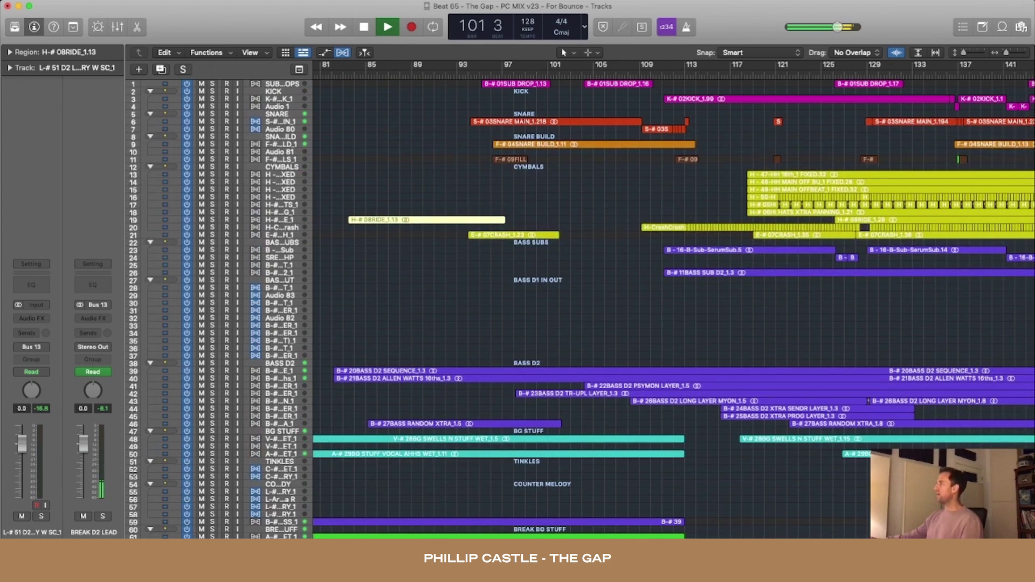
pyautogui.hscroll(1, 674, 307)
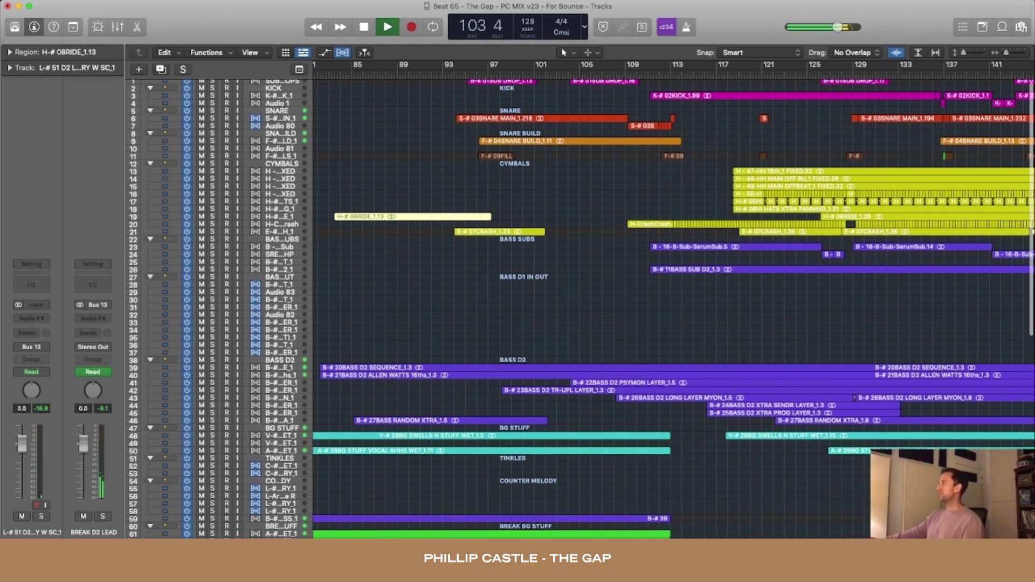
pyautogui.hscroll(1, 674, 308)
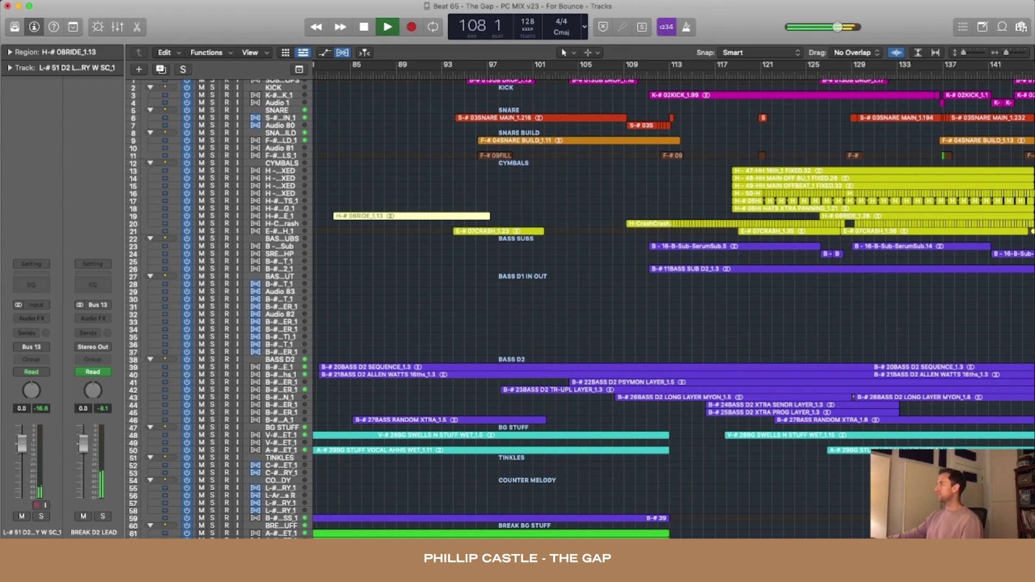
pyautogui.scroll(-3, 674, 307)
pyautogui.scroll(4, 674, 307)
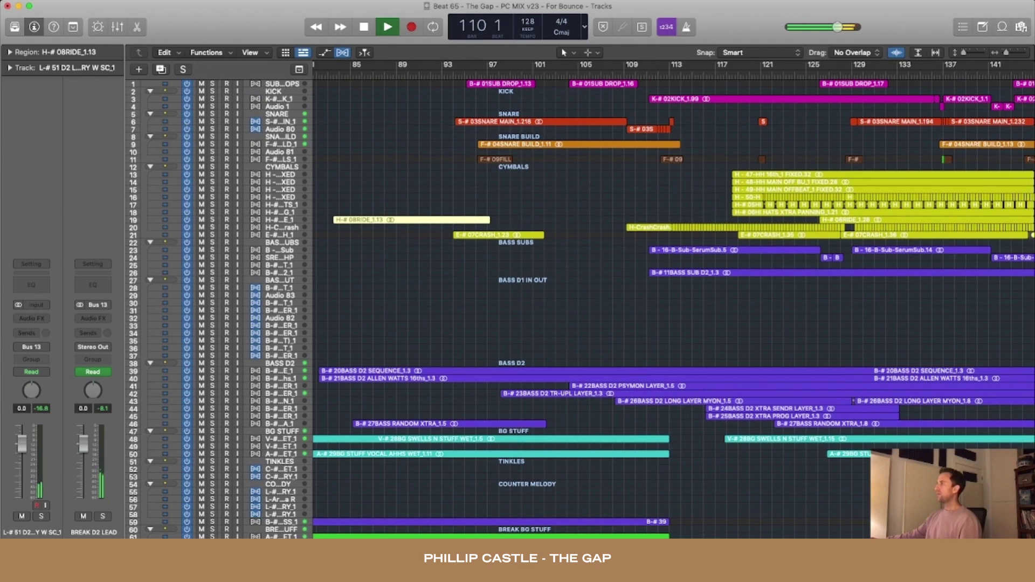
# Solo the tracks from SUB DROPS through the KICK, SNARE, CYMBALS and BASS SUBS groups to the BASS D1 IN OUT header.
pyautogui.scroll(-10, 580, 309)
pyautogui.scroll(1, 579, 309)
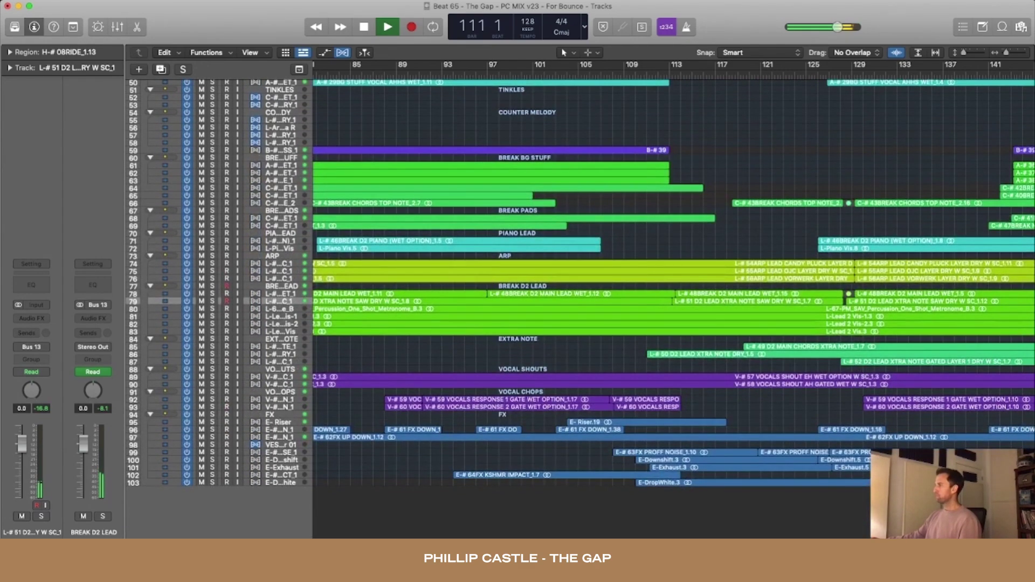
pyautogui.scroll(6, 580, 308)
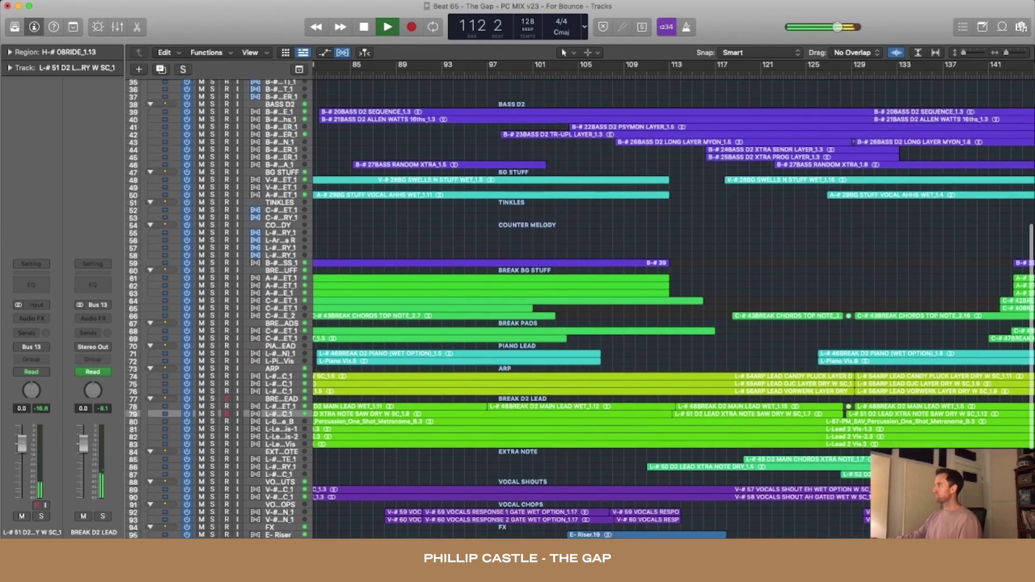
pyautogui.scroll(4, 580, 309)
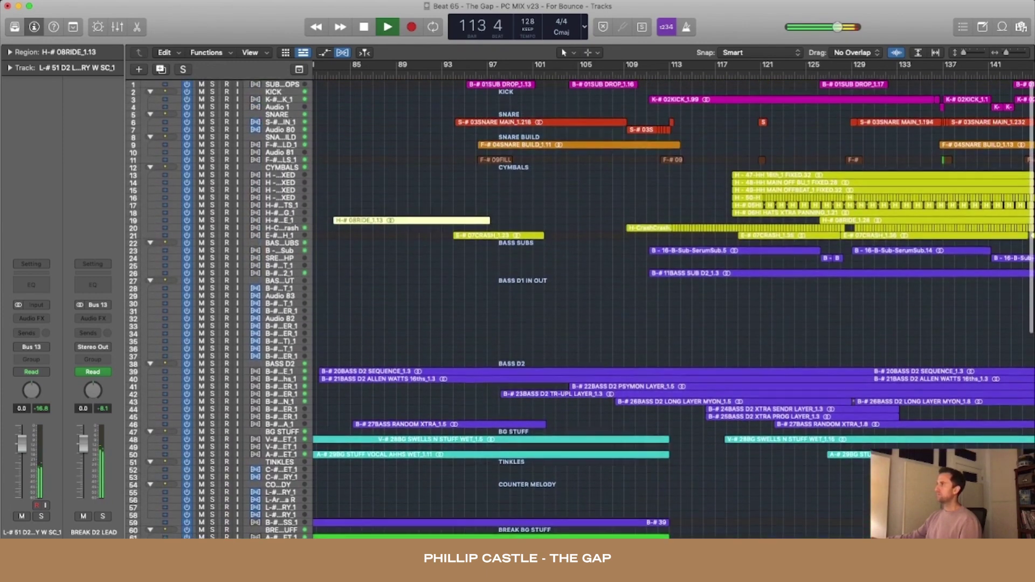
pyautogui.moveTo(212, 84); pyautogui.dragTo(212, 280)
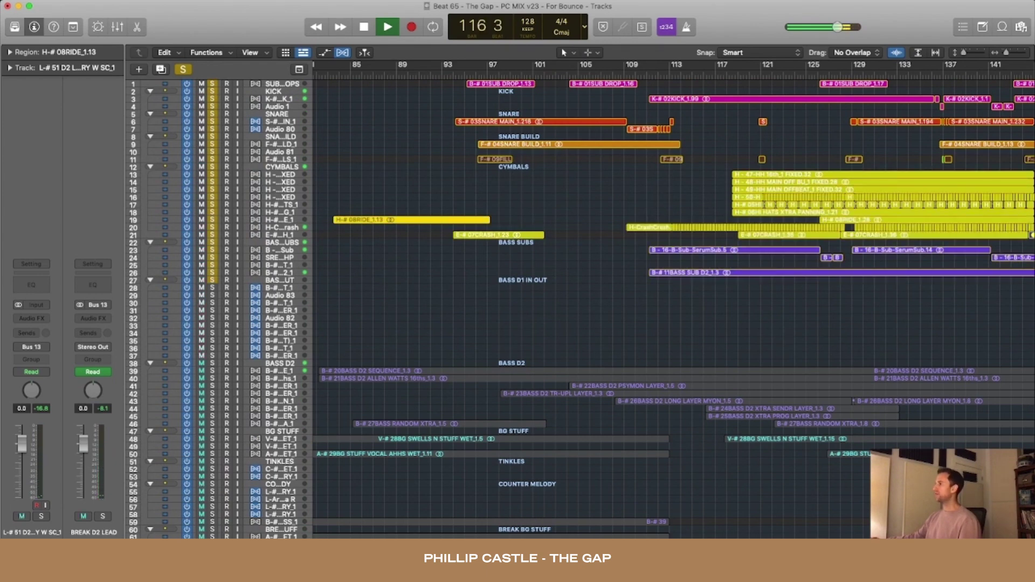
# Select the B - 16-B-Sub-SerumSub track in the BASS SUBS group and enlarge its region for a closer look.
pyautogui.click(279, 250)
pyautogui.press('super+Down')
pyautogui.press('super+Down')
pyautogui.press('super+Down')
pyautogui.press('super+Down')
pyautogui.press('super+Down')
pyautogui.press('super+Down')
pyautogui.press('super+Down')
pyautogui.press('super+Down')
pyautogui.press('super+Right')
pyautogui.press('super+Right')
pyautogui.press('super+Right')
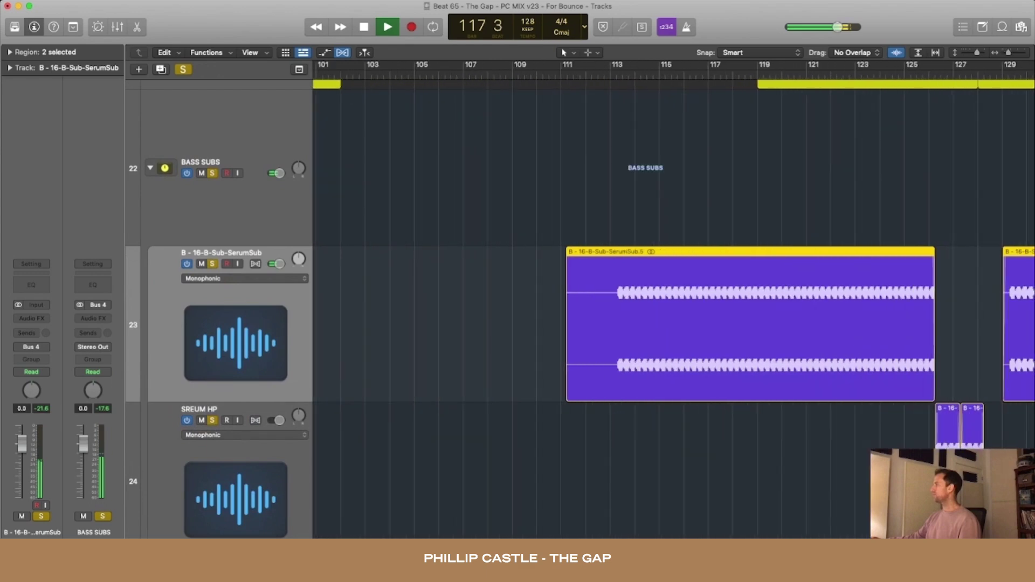
# Examine the BASS SUBS tracks down to 11BASS SUB D2 while the soloed drums and subs play.
pyautogui.scroll(-6, 580, 309)
pyautogui.scroll(2, 579, 308)
pyautogui.press('super+Up')
pyautogui.scroll(-4, 579, 309)
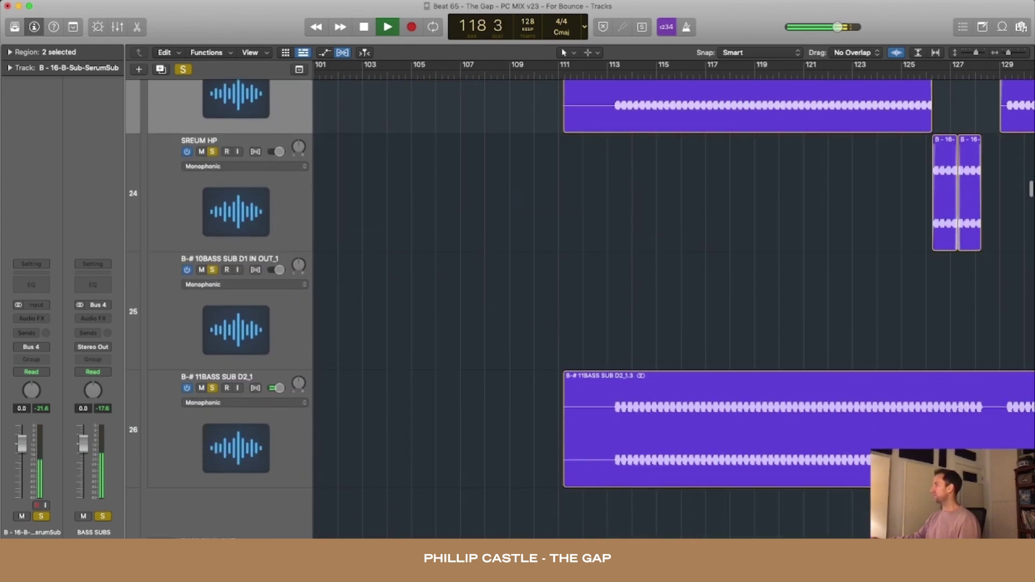
pyautogui.scroll(-8, 674, 307)
pyautogui.press('super+Up')
pyautogui.press('super+Up')
pyautogui.press('super+Up')
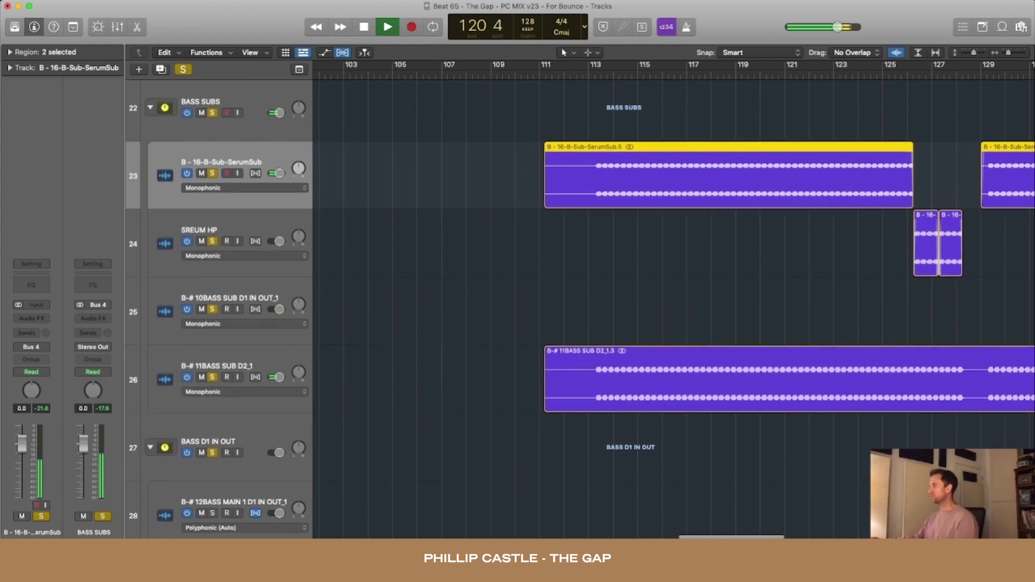
# Add the BASS D2 group to the solo and follow its layers as playback runs to bar 128.
pyautogui.scroll(-4, 674, 307)
pyautogui.press('super+Left')
pyautogui.press('super+Left')
pyautogui.scroll(1, 674, 308)
pyautogui.press('super+Up')
pyautogui.press('super+Up')
pyautogui.scroll(-8, 674, 307)
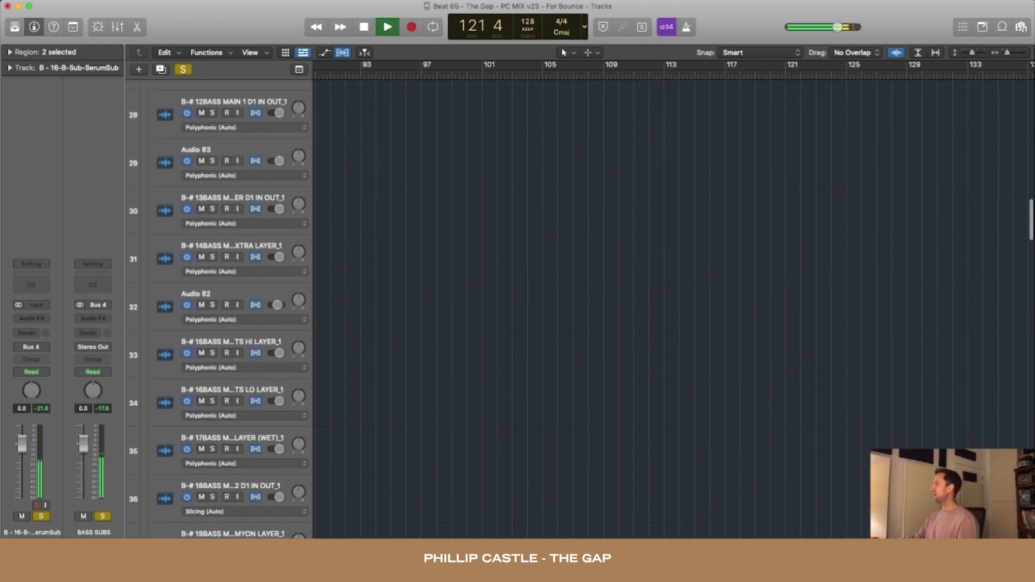
pyautogui.scroll(-8, 674, 307)
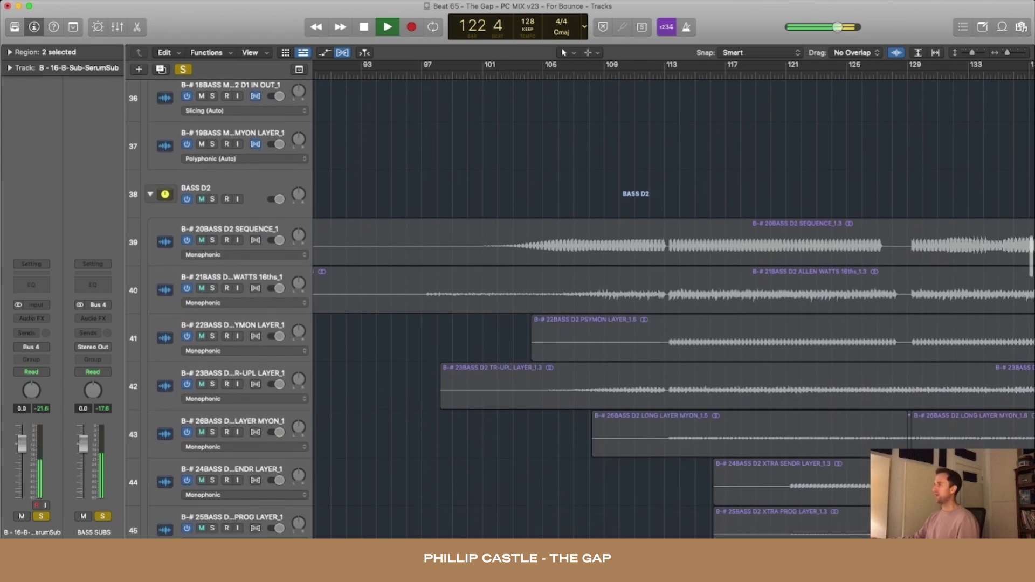
pyautogui.click(212, 199)
pyautogui.scroll(-3, 212, 199)
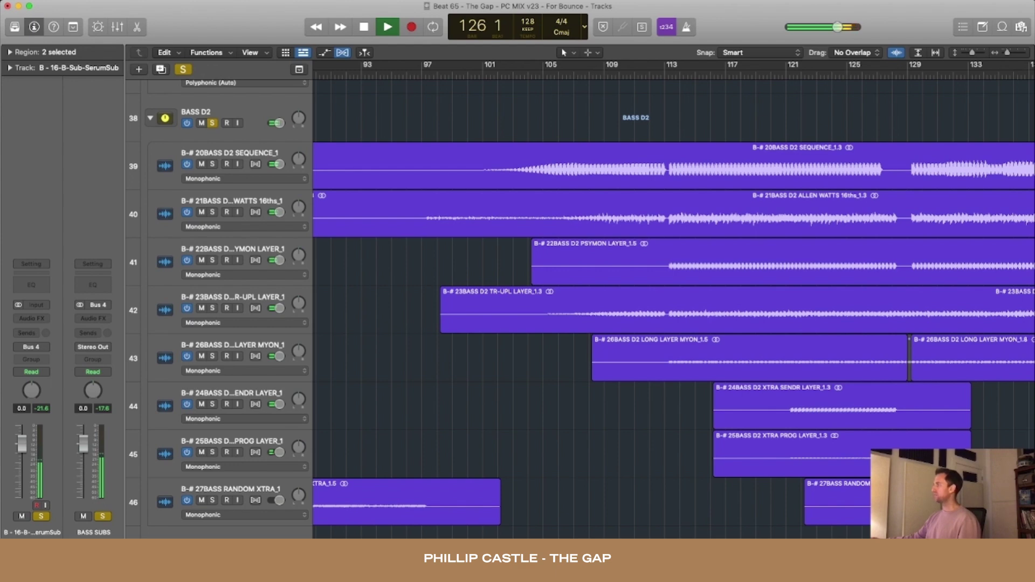
pyautogui.scroll(-1, 674, 307)
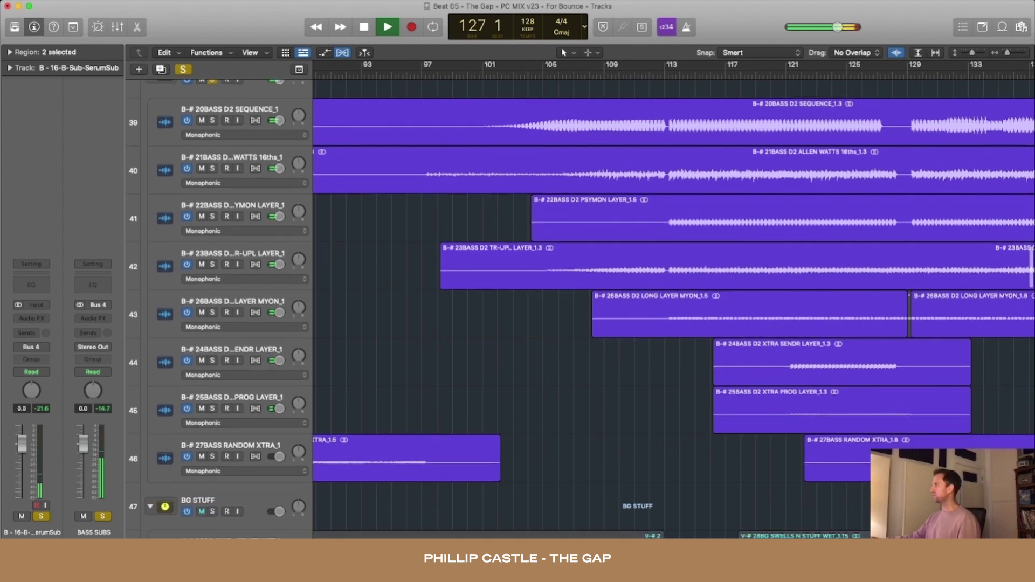
pyautogui.scroll(-2, 633, 447)
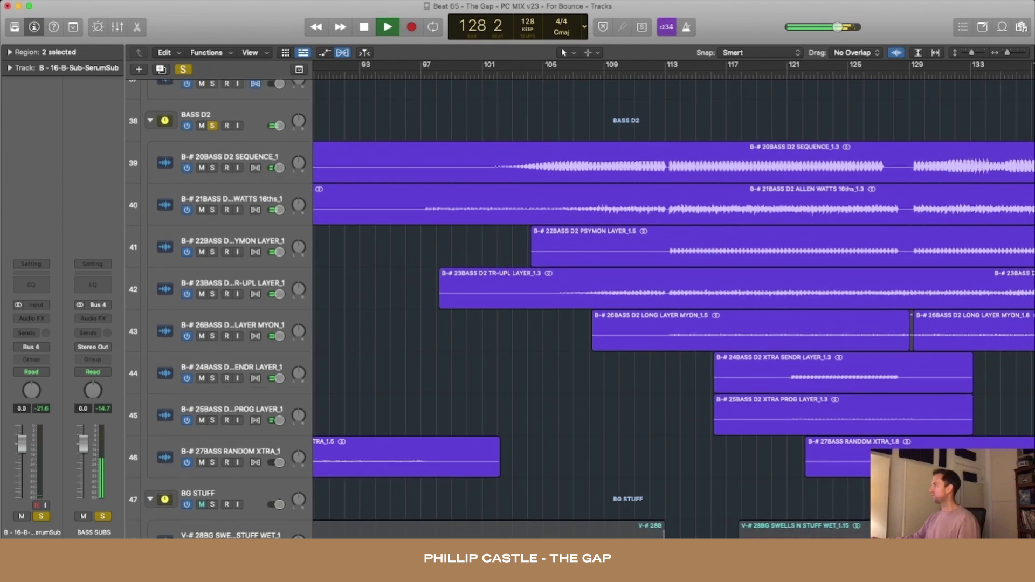
# Stop playback, clear all solos and mute the BASS D2 layers from 21BASS D2 ALLEN WATTS 16ths to 27BASS RANDOM XTRA.
pyautogui.press('space')
pyautogui.press('ctrl+alt+super+s')
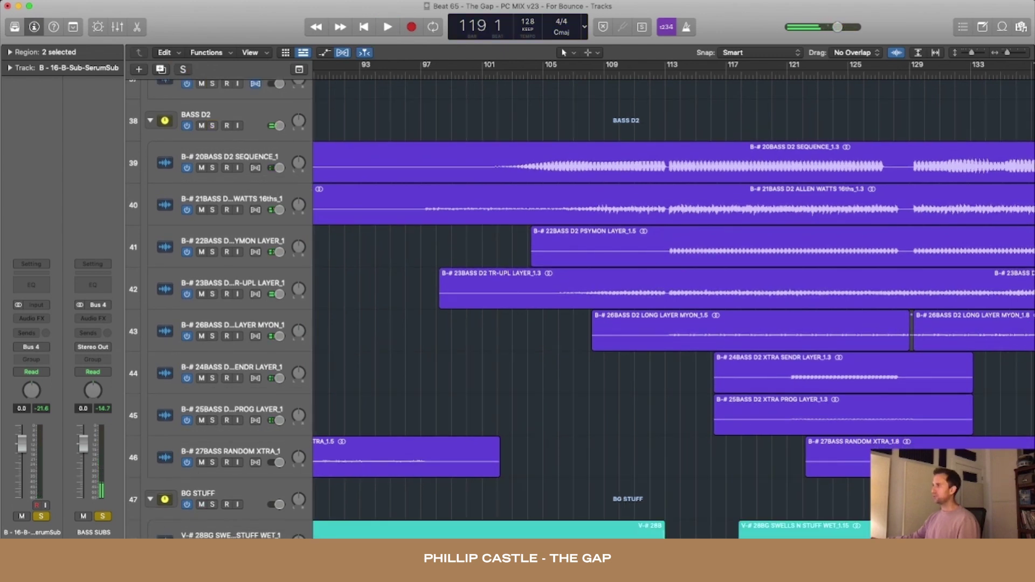
pyautogui.moveTo(201, 209); pyautogui.dragTo(202, 463)
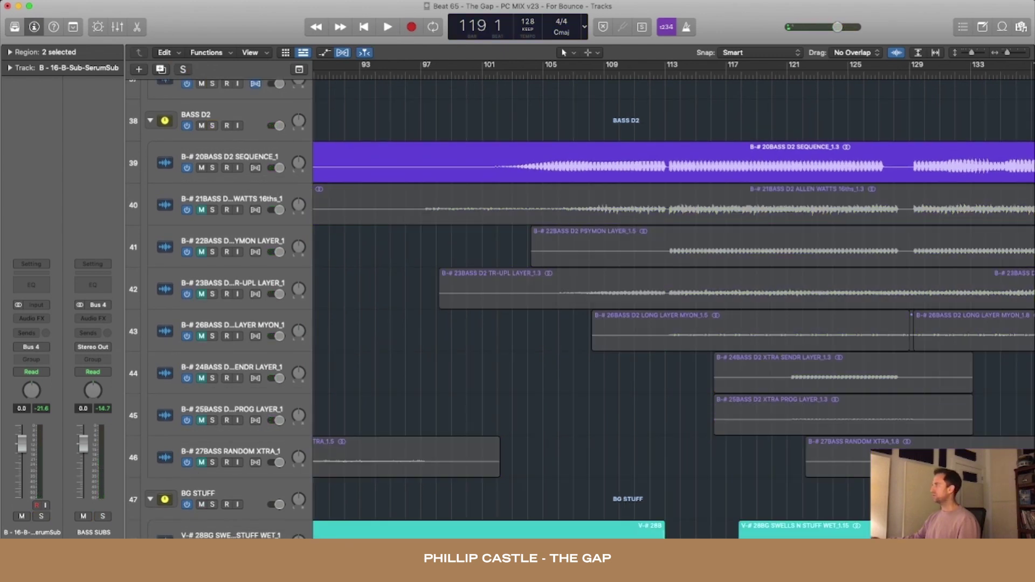
# Play the 20BASS D2 SEQUENCE track soloed from bar 119 with a closer view of its waveform.
pyautogui.press('space')
pyautogui.press('s')
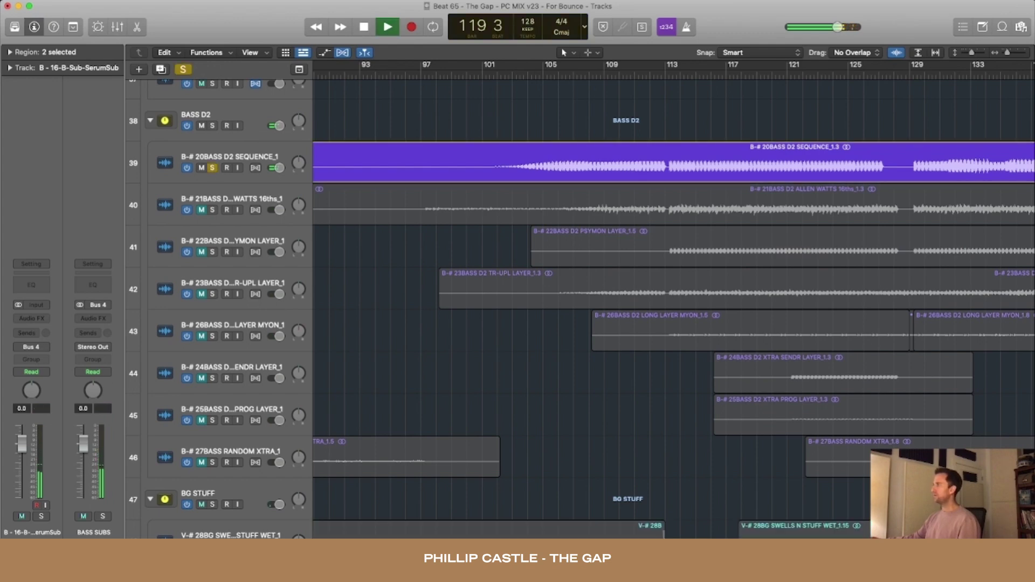
pyautogui.press('super+Right')
pyautogui.press('super+Right')
pyautogui.press('super+Right')
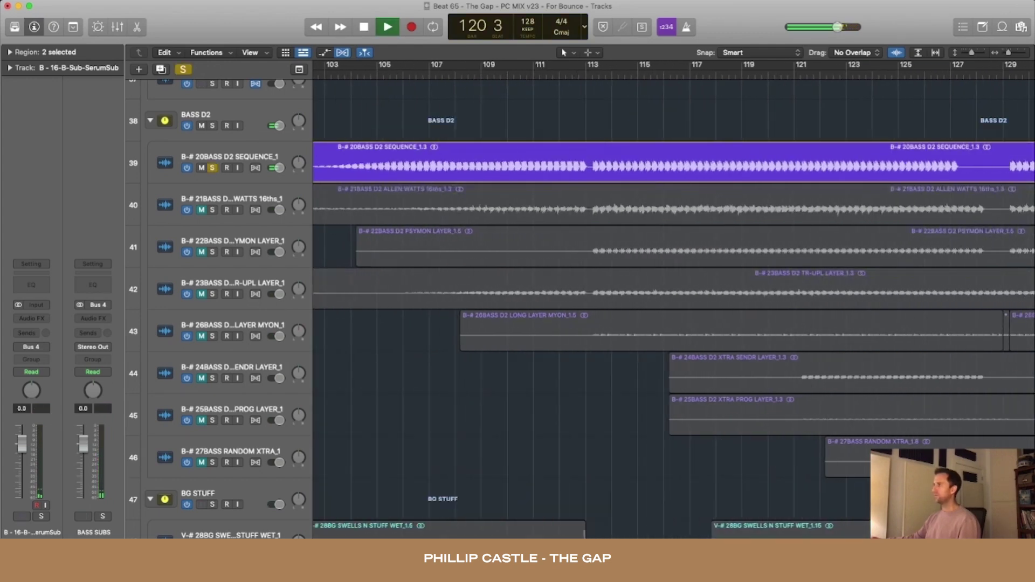
pyautogui.click(212, 210)
pyautogui.click(201, 168)
pyautogui.scroll(-1, 202, 168)
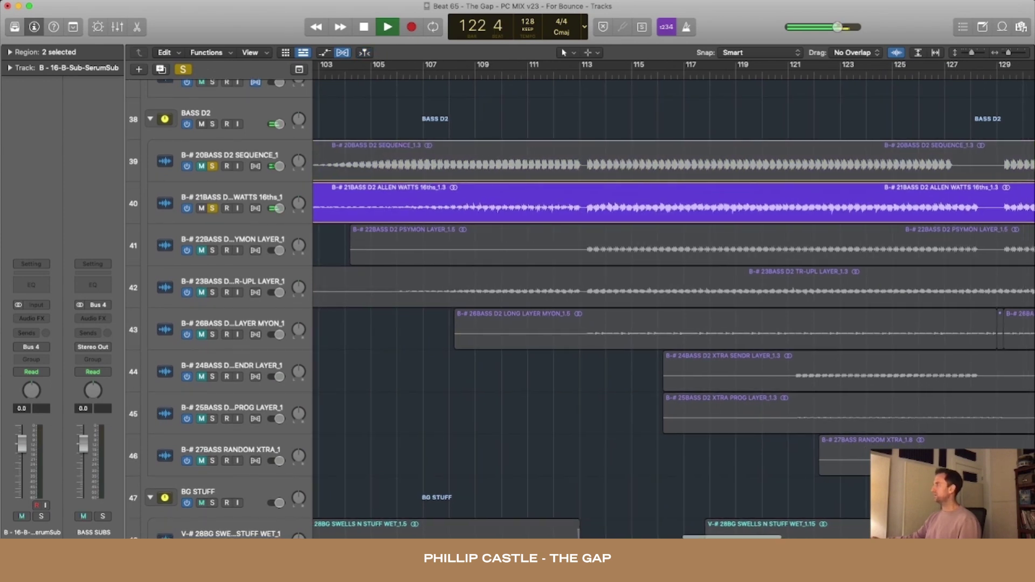
# Cycle bars 119 to 127 and play the soloed 22BASS D2 PSYMON LAYER alone, with ALLEN WATTS 16ths muted.
pyautogui.moveTo(945, 65); pyautogui.dragTo(736, 65)
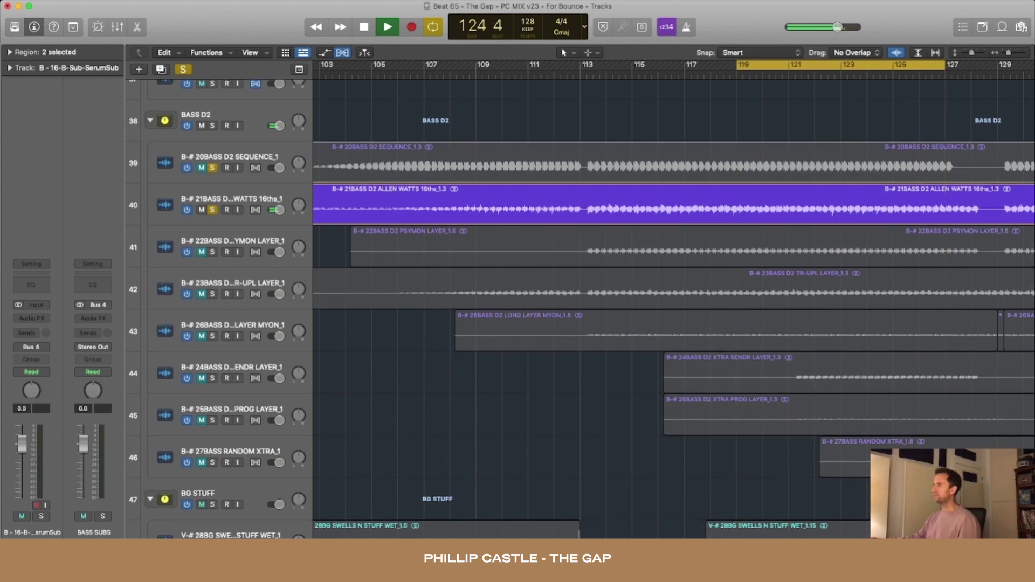
pyautogui.press('space')
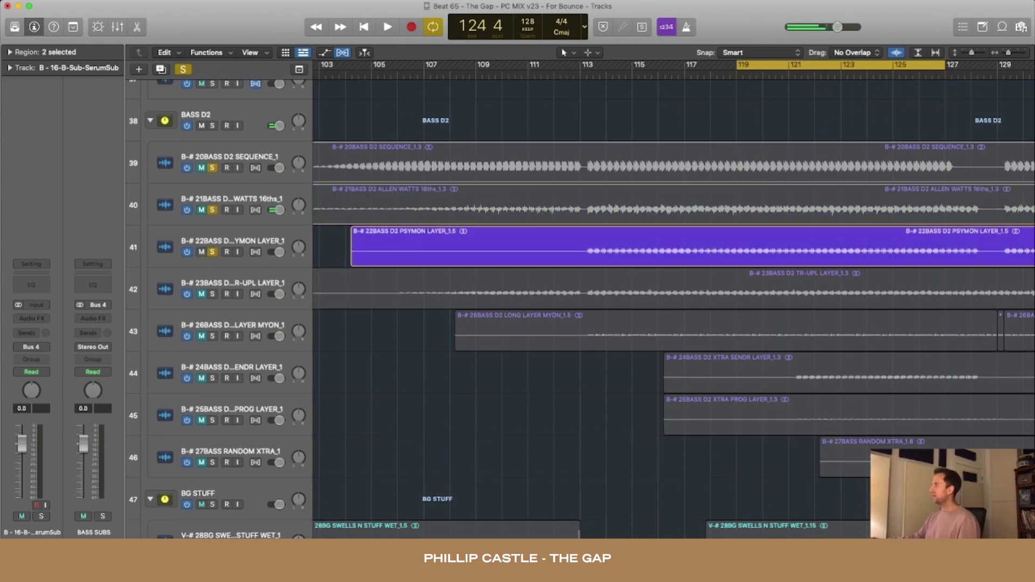
pyautogui.press('space')
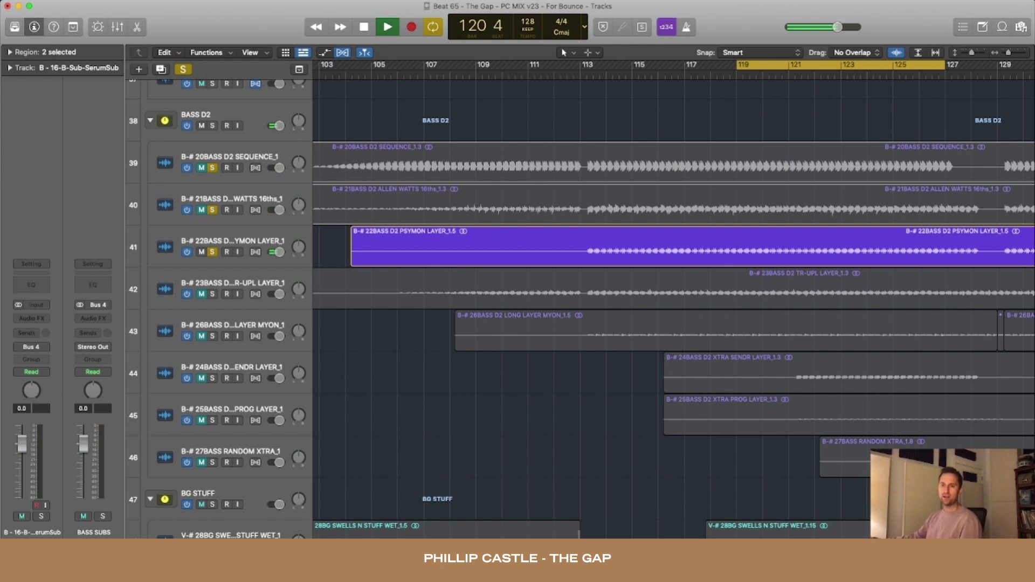
pyautogui.scroll(1, 674, 307)
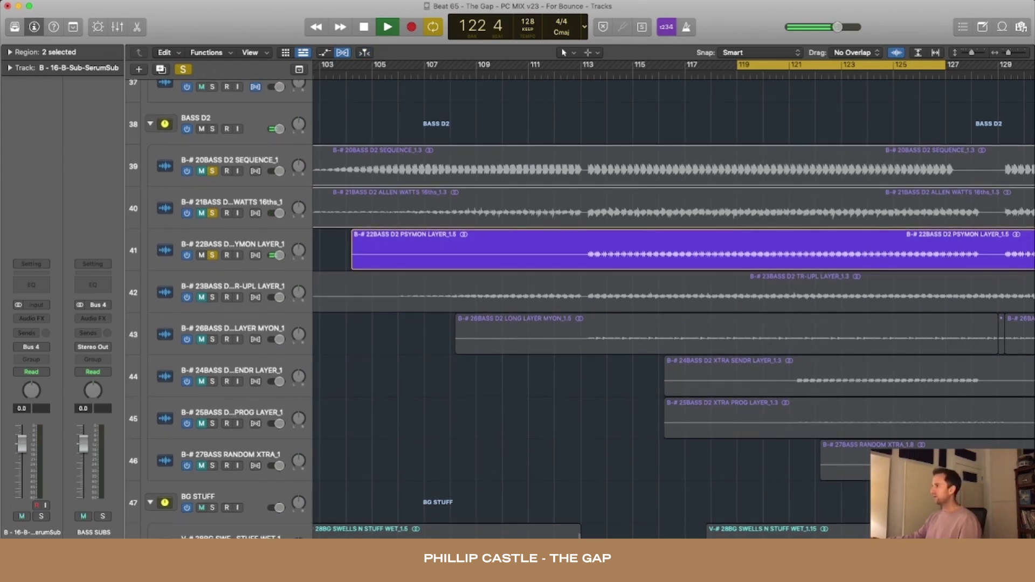
# Solo 23BASS D2 TR-UPL LAYER with PSYMON LAYER muted, and unmute the three BASS D2 layers above it.
pyautogui.click(212, 298)
pyautogui.click(202, 256)
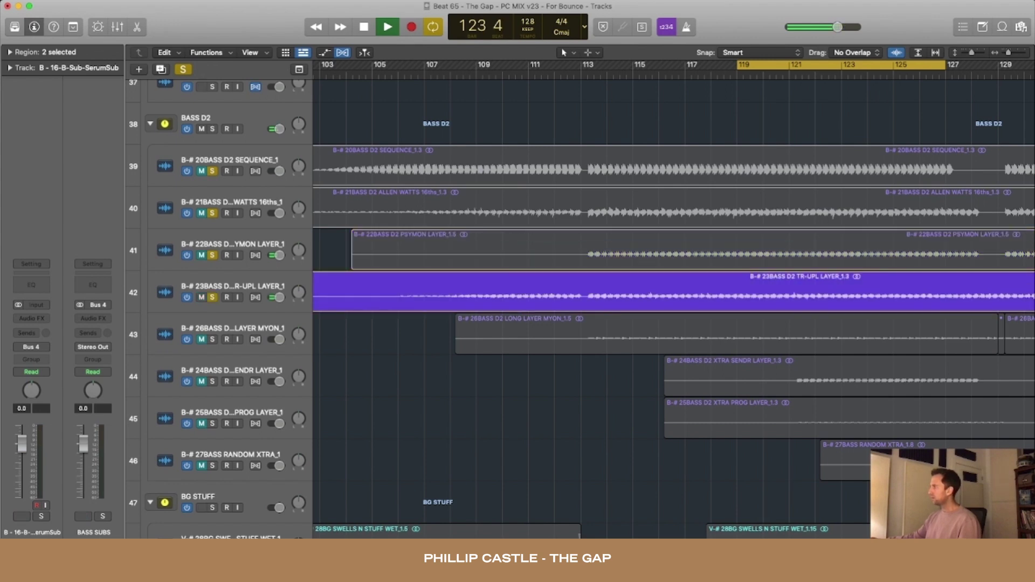
pyautogui.moveTo(202, 255); pyautogui.dragTo(202, 172)
pyautogui.hscroll(1, 673, 308)
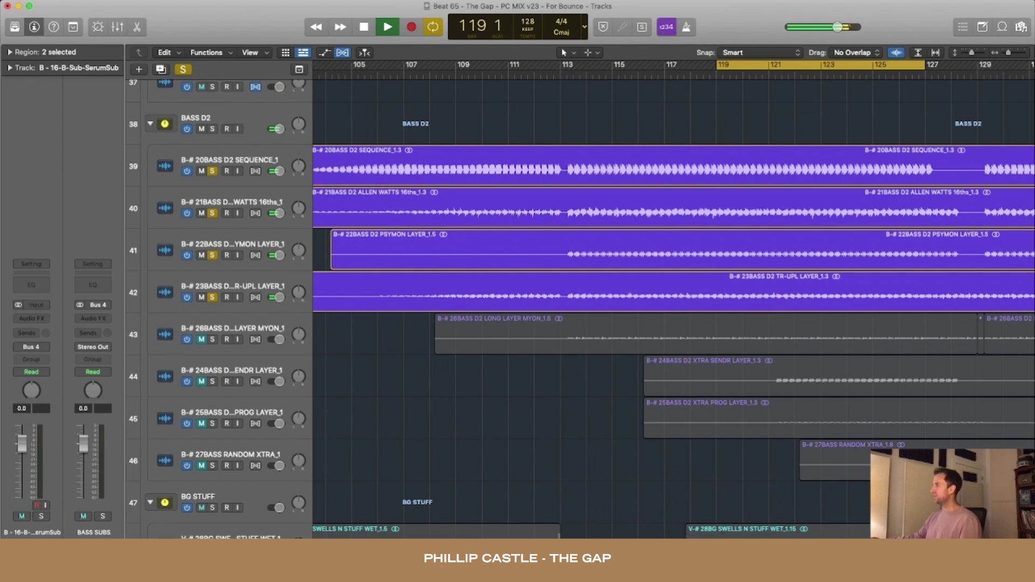
# Solo 26BASS D2 LONG LAYER MYON, muting the four BASS D2 layers above it to hear it alone before unmuting them.
pyautogui.click(212, 339)
pyautogui.moveTo(202, 302); pyautogui.dragTo(202, 171)
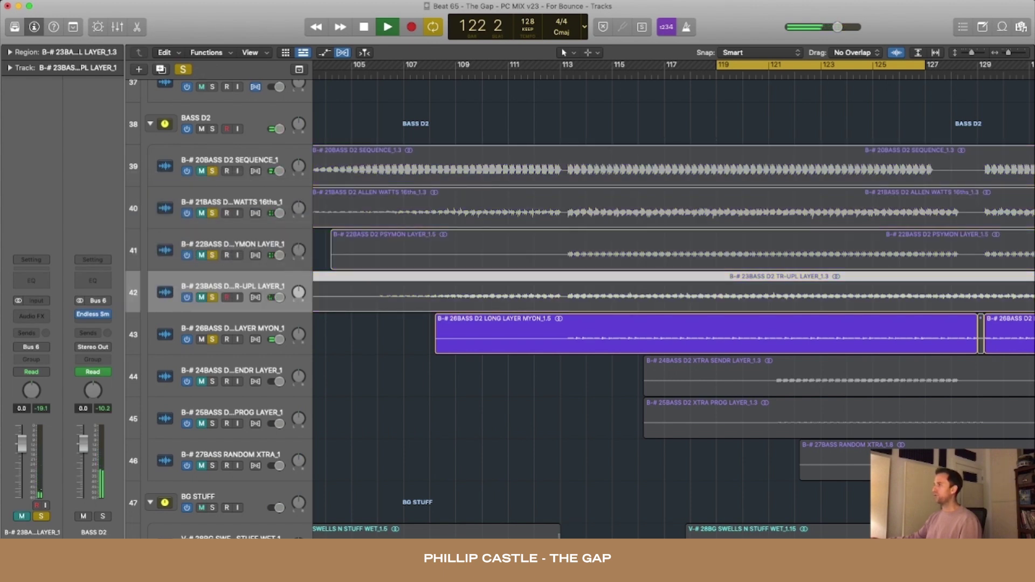
pyautogui.moveTo(202, 297); pyautogui.dragTo(201, 171)
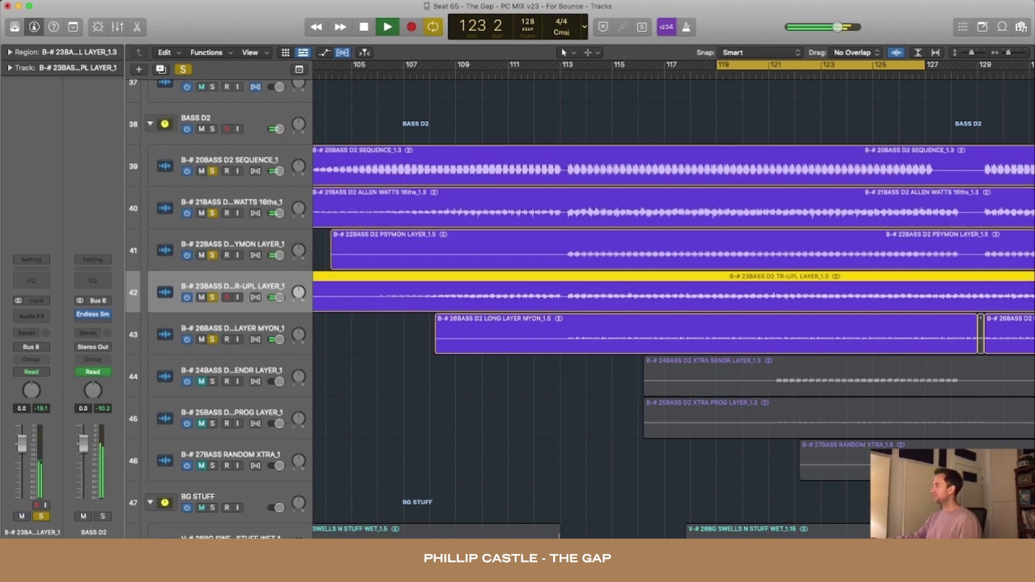
# Add the XTRA SENDR, XTRA PROG and RANDOM XTRA bass layers to the solo and set the cycle to bars 121 to 129.
pyautogui.click(212, 382)
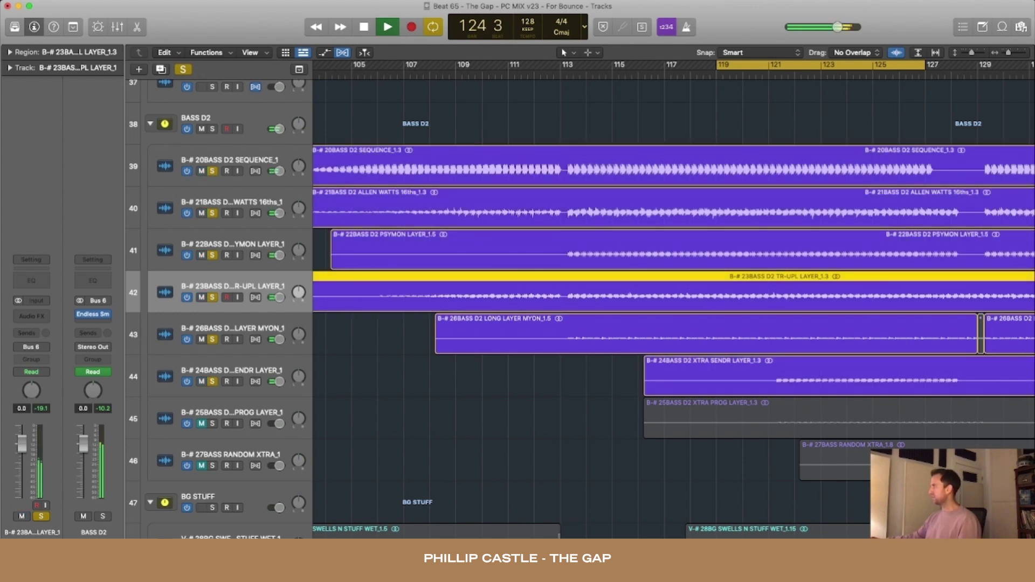
pyautogui.press('c')
pyautogui.moveTo(768, 65); pyautogui.dragTo(977, 65)
pyautogui.scroll(-1, 579, 308)
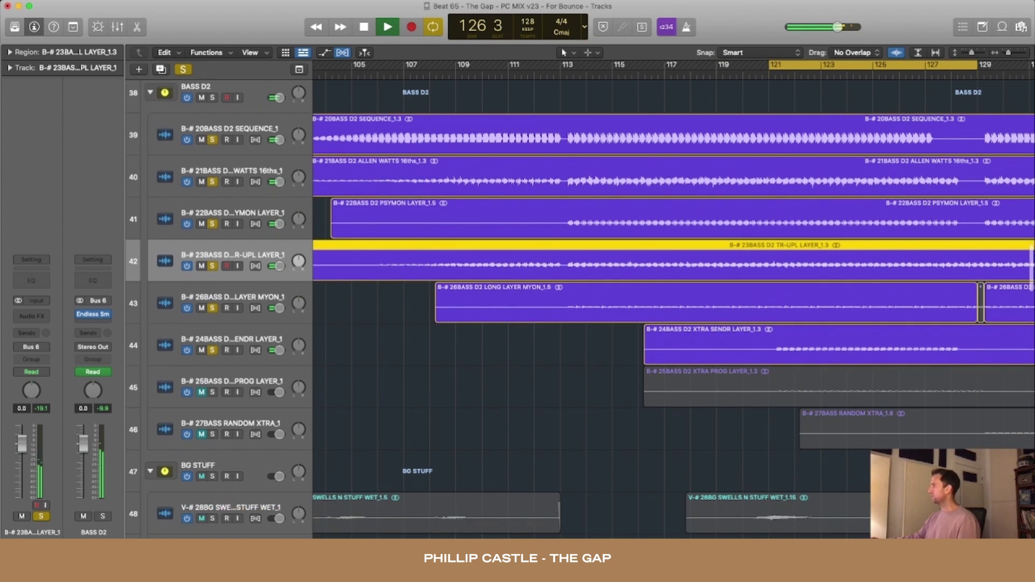
pyautogui.moveTo(212, 393); pyautogui.dragTo(213, 435)
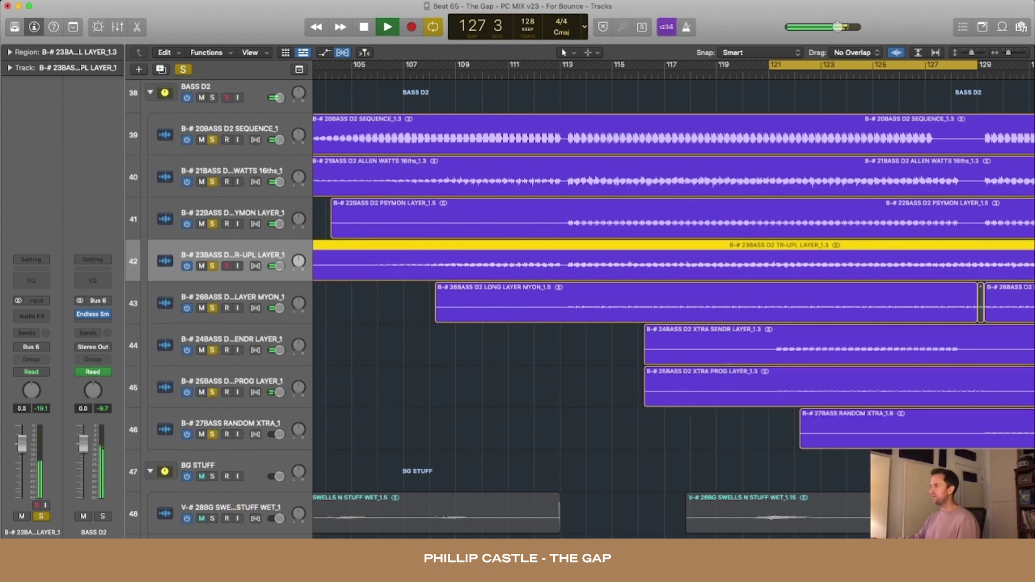
# Clear all solos, turn off the cycle and unmute 26BASS D2 LONG LAYER MYON, stopping playback at bar 130.
pyautogui.click(184, 69)
pyautogui.press('c')
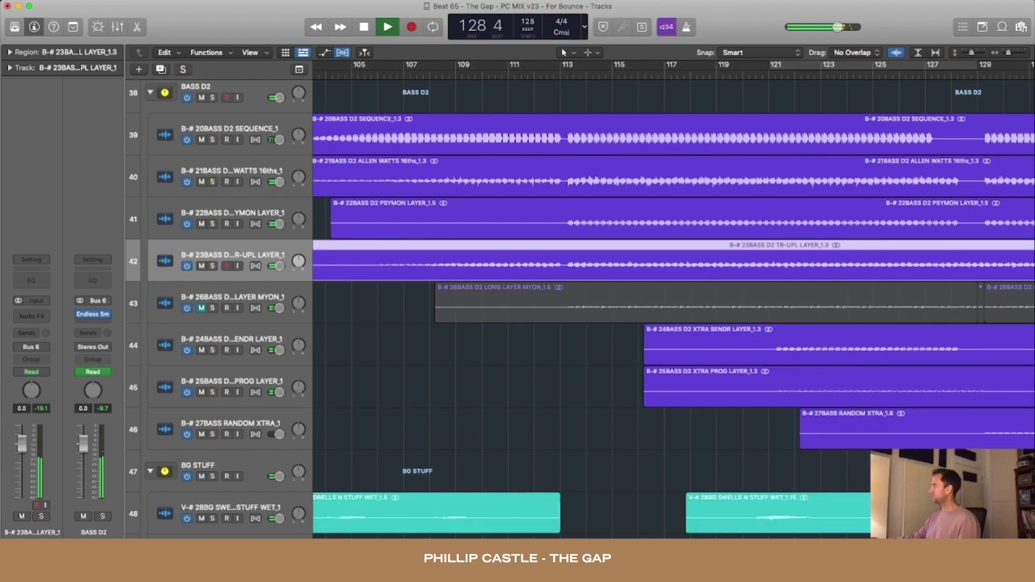
pyautogui.press('super+Left')
pyautogui.press('super+Up')
pyautogui.press('super+Up')
pyautogui.press('super+Up')
pyautogui.hscroll(5, 672, 307)
pyautogui.click(202, 261)
pyautogui.press('super+Left')
pyautogui.scroll(8, 673, 307)
pyautogui.press('space')
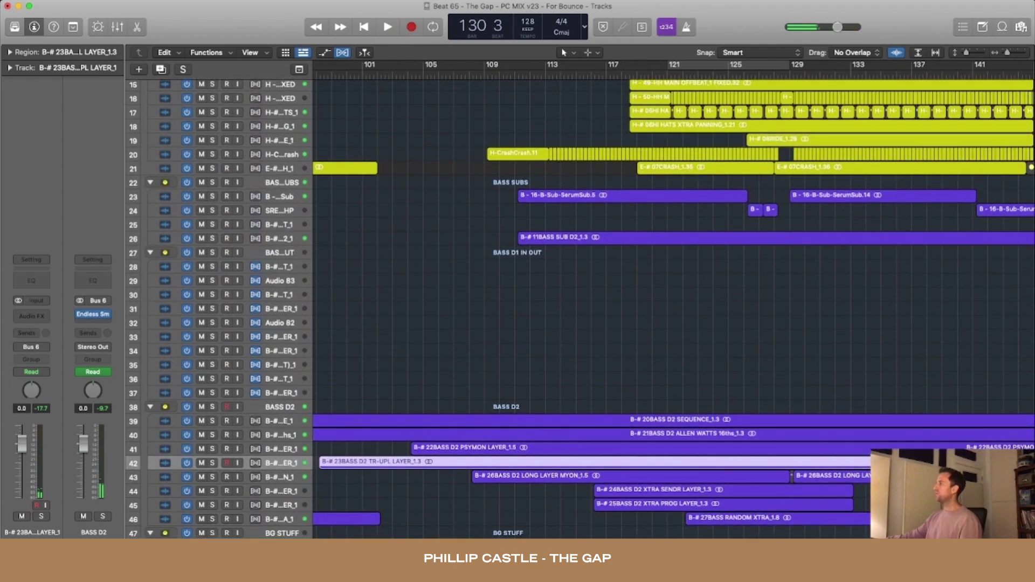
# Review the drum and cymbal groups and place the playhead at bar 128.
pyautogui.scroll(5, 674, 307)
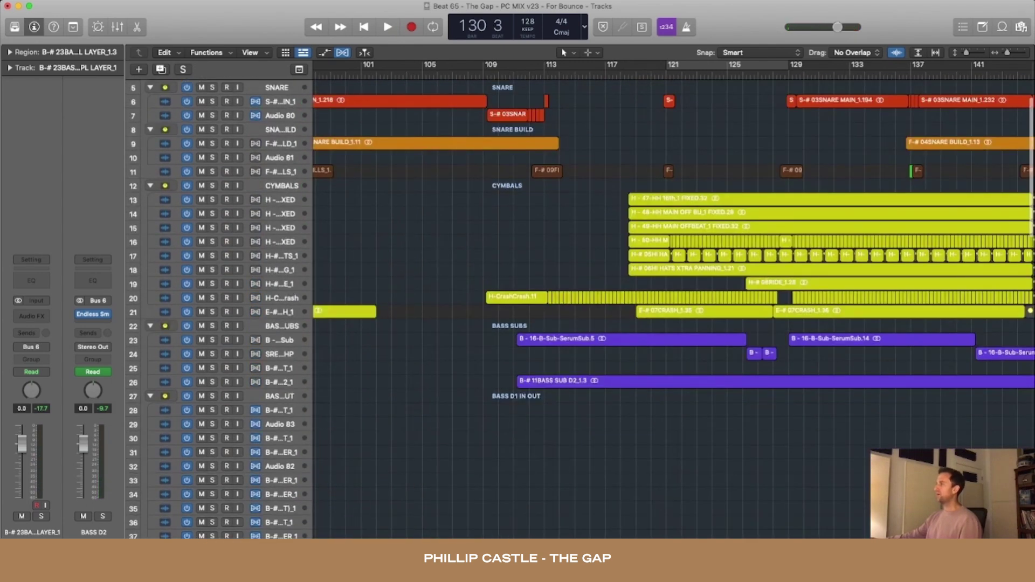
pyautogui.scroll(2, 673, 307)
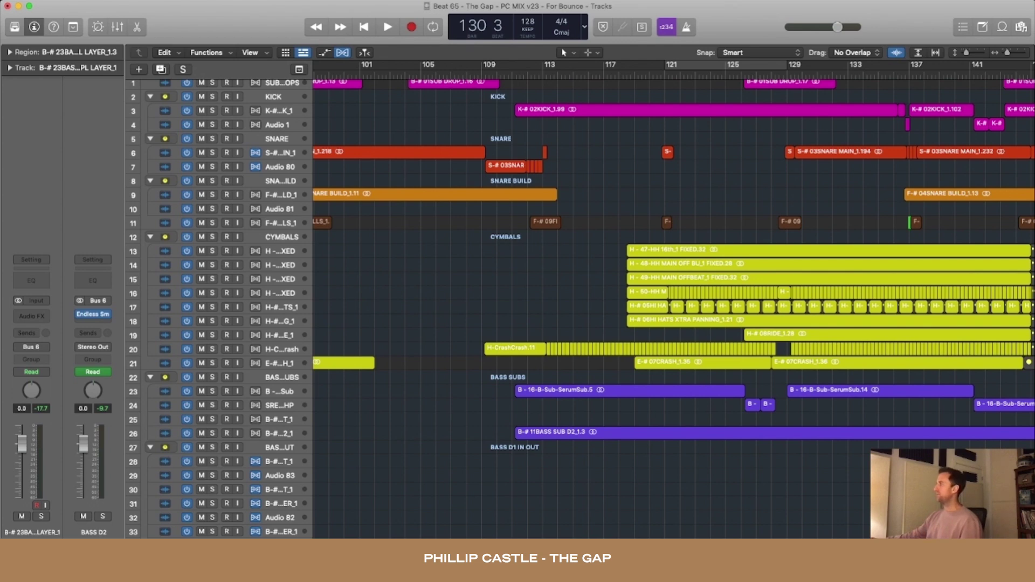
pyautogui.click(773, 75)
# Select the L-Piano Vis.8 region in the PIANO LEAD group with the tracks enlarged, and view the lead layers below it.
pyautogui.scroll(-6, 673, 307)
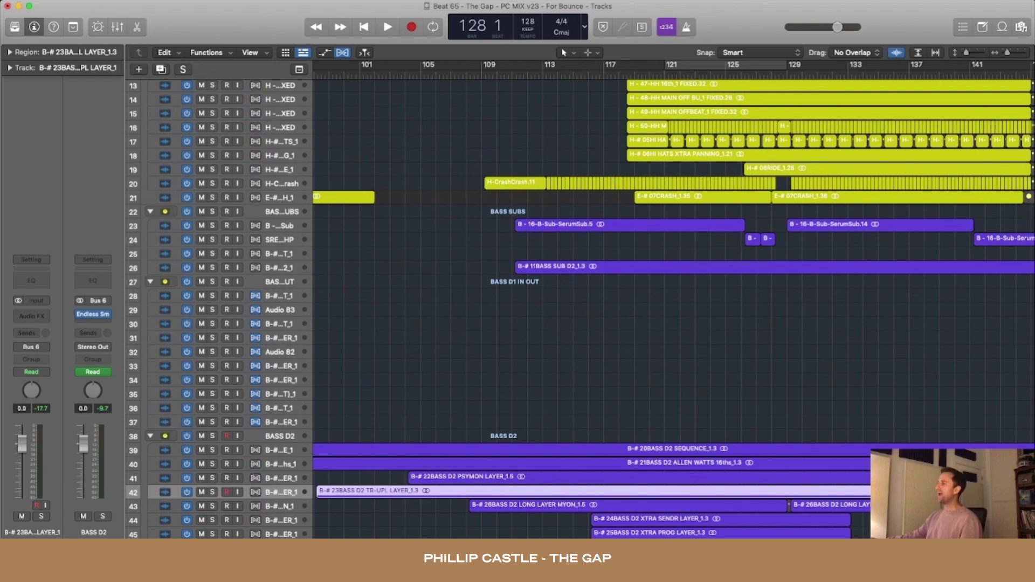
pyautogui.scroll(-2, 674, 308)
pyautogui.scroll(-2, 674, 307)
pyautogui.scroll(-13, 674, 307)
pyautogui.press('super+Left')
pyautogui.press('super+Left')
pyautogui.press('super+Down')
pyautogui.press('super+Down')
pyautogui.press('super+Down')
pyautogui.scroll(-6, 674, 307)
pyautogui.click(841, 281)
pyautogui.click(841, 305)
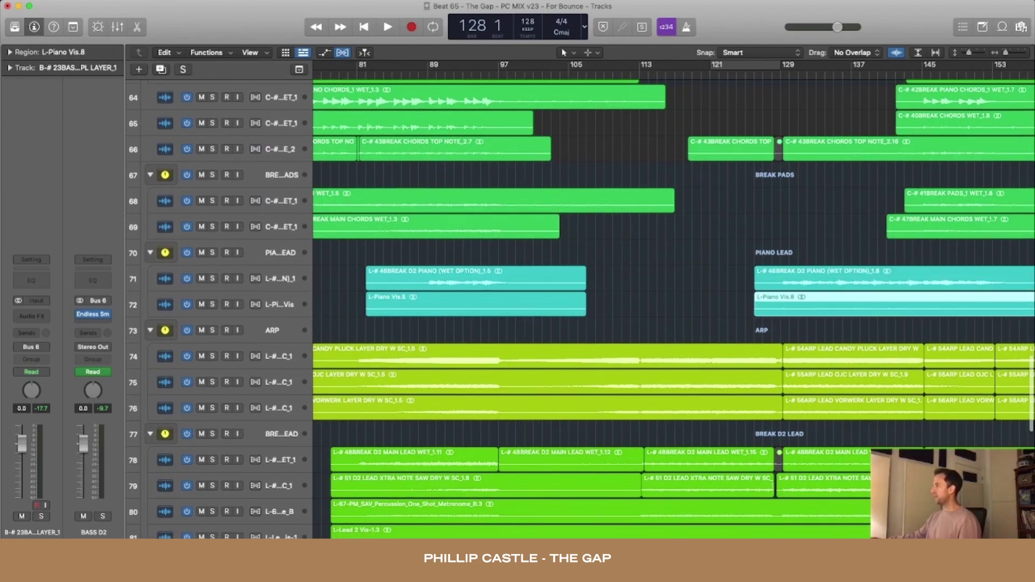
pyautogui.scroll(-5, 674, 307)
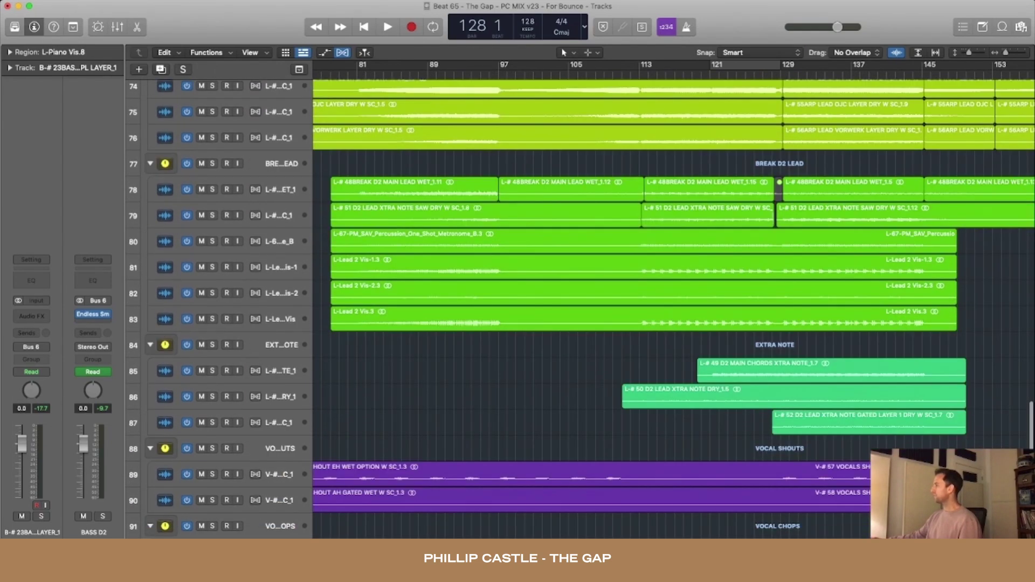
# Start playback from bar 128 and look over the arrangement from the lead and vocal layers back to the kick with smaller tracks.
pyautogui.scroll(-4, 674, 308)
pyautogui.scroll(6, 674, 307)
pyautogui.press('space')
pyautogui.press('super+Up')
pyautogui.press('super+Up')
pyautogui.press('super+Up')
pyautogui.press('super+Left')
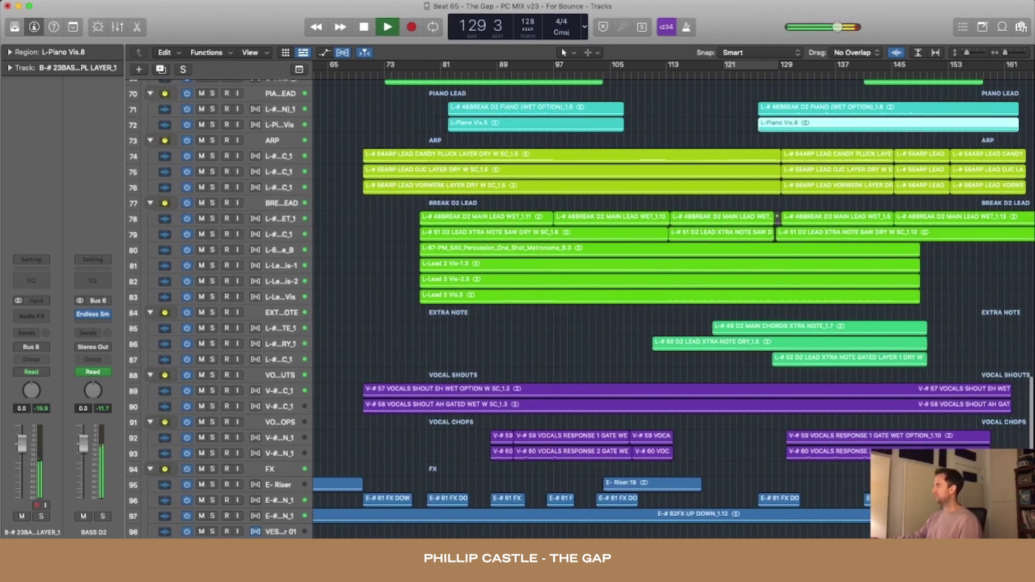
pyautogui.scroll(5, 674, 307)
pyautogui.scroll(10, 674, 308)
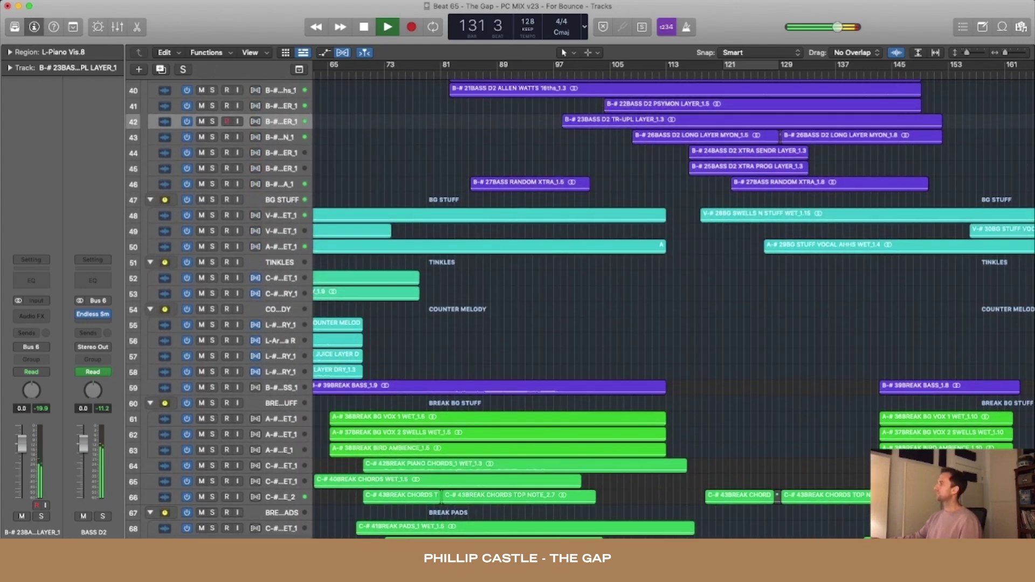
pyautogui.scroll(10, 674, 308)
pyautogui.scroll(6, 674, 307)
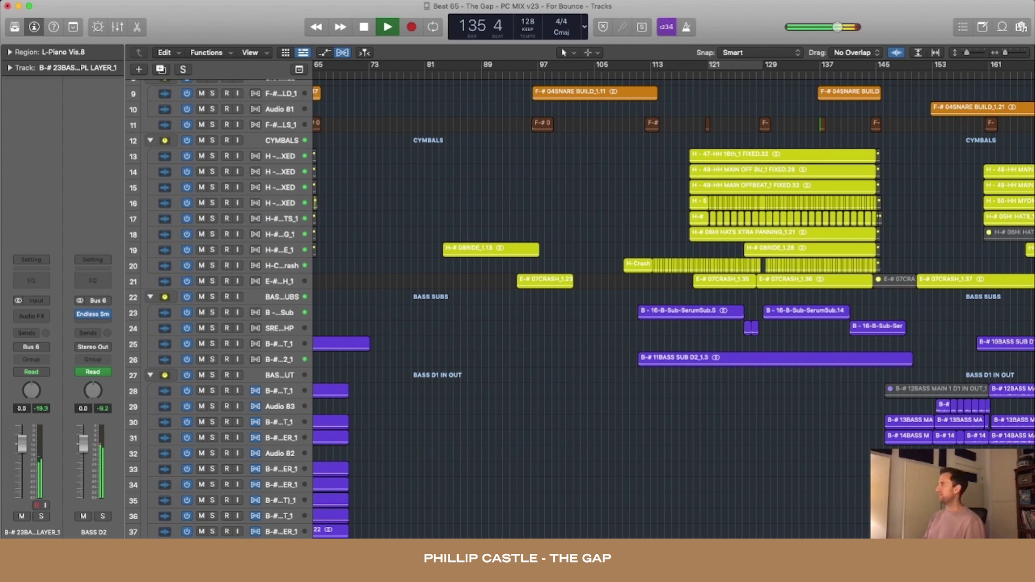
pyautogui.scroll(2, 674, 307)
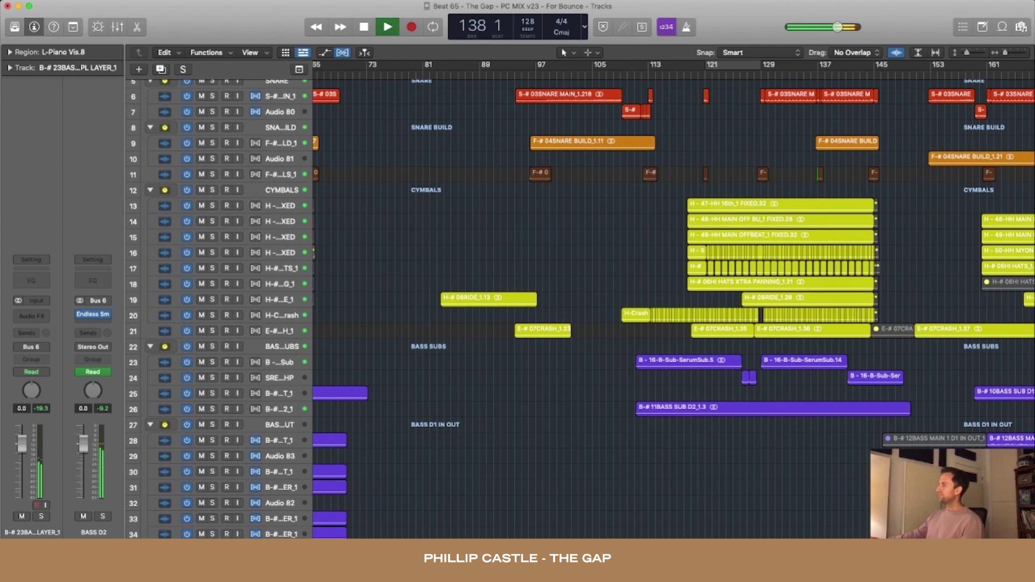
pyautogui.scroll(3, 674, 307)
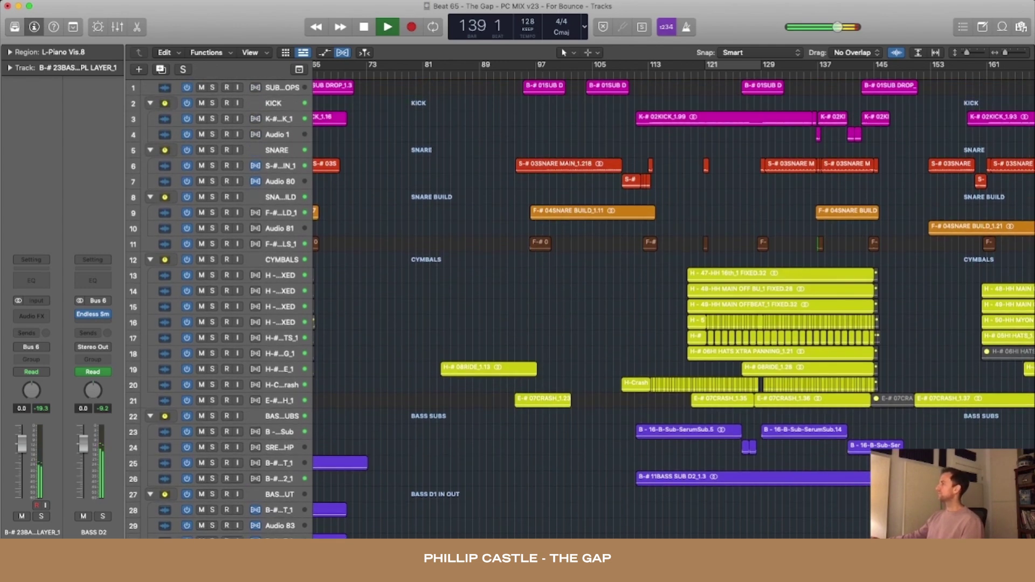
# Shrink the tracks further and examine the bass, break and lead layers through bar 154 during playback.
pyautogui.press('super+Up')
pyautogui.press('super+Up')
pyautogui.scroll(-4, 673, 307)
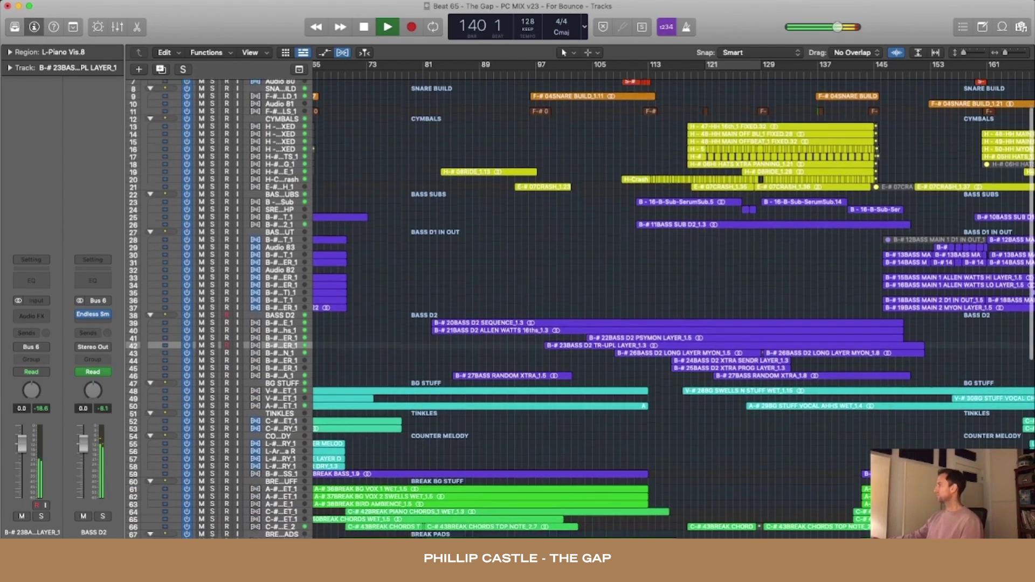
pyautogui.scroll(-2, 674, 308)
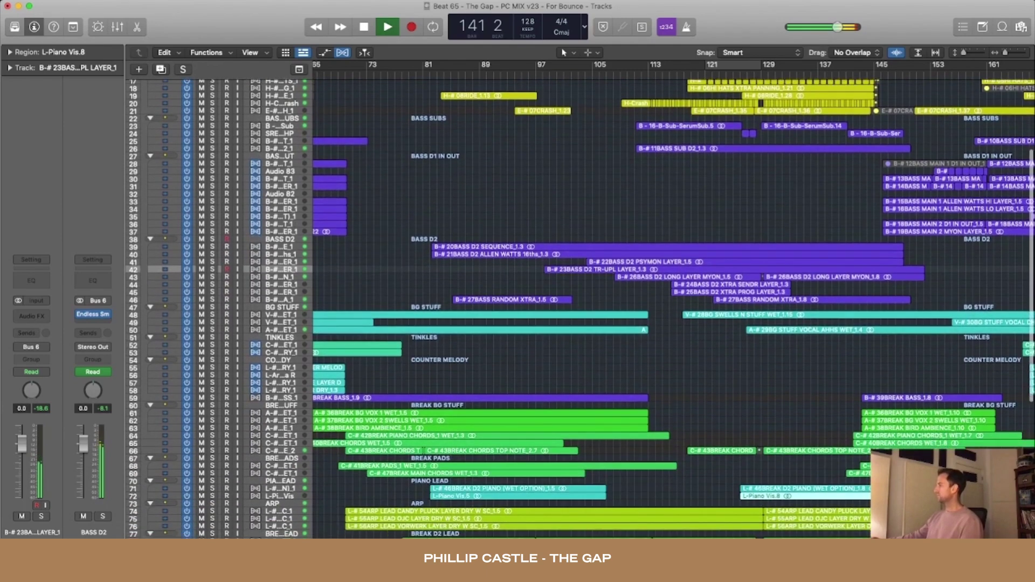
pyautogui.scroll(-2, 674, 308)
pyautogui.scroll(-2, 674, 308)
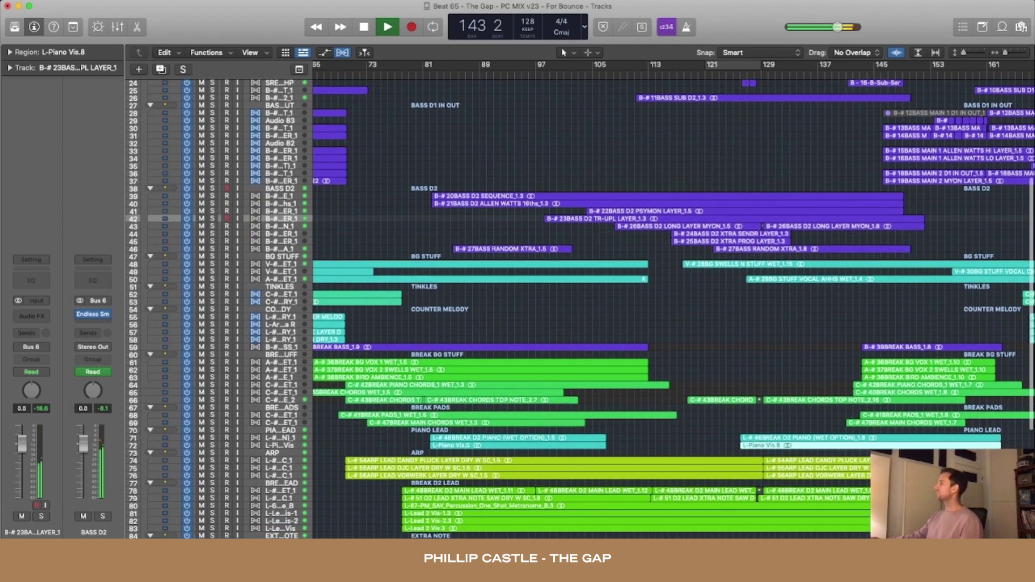
pyautogui.scroll(1, 674, 308)
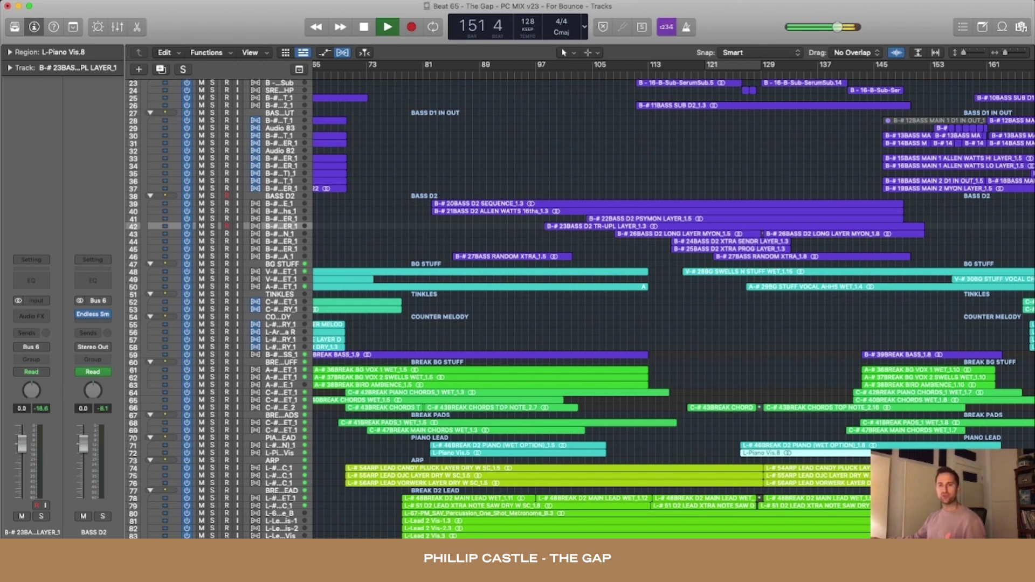
pyautogui.hscroll(3, 673, 302)
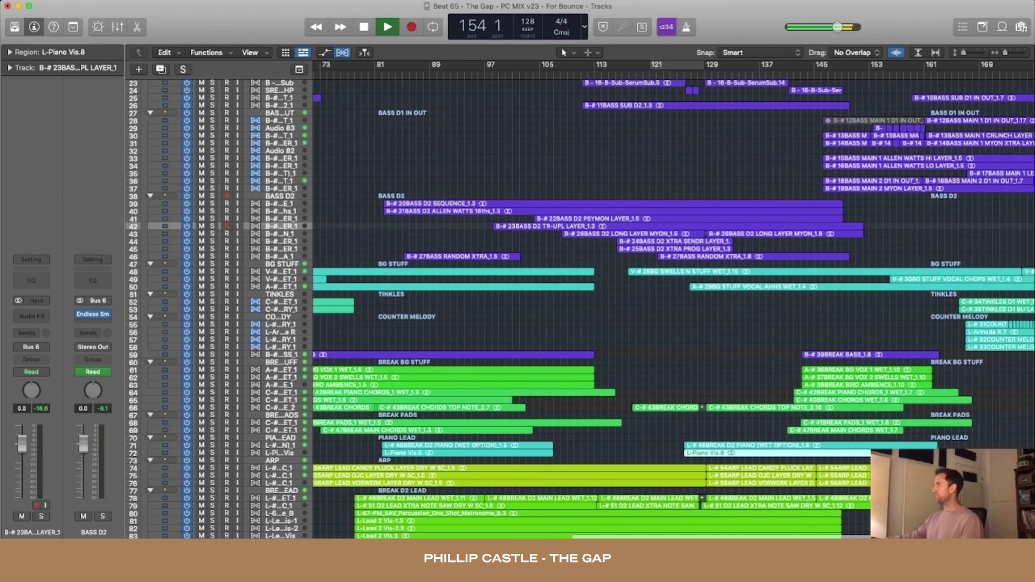
# Enlarge the BASS D1 IN OUT group, solo its layers from Audio 83 through 19BASS MAIN 2 MYON LAYER, and restart playback.
pyautogui.click(280, 144)
pyautogui.press('super+Down')
pyautogui.press('super+Down')
pyautogui.press('super+Down')
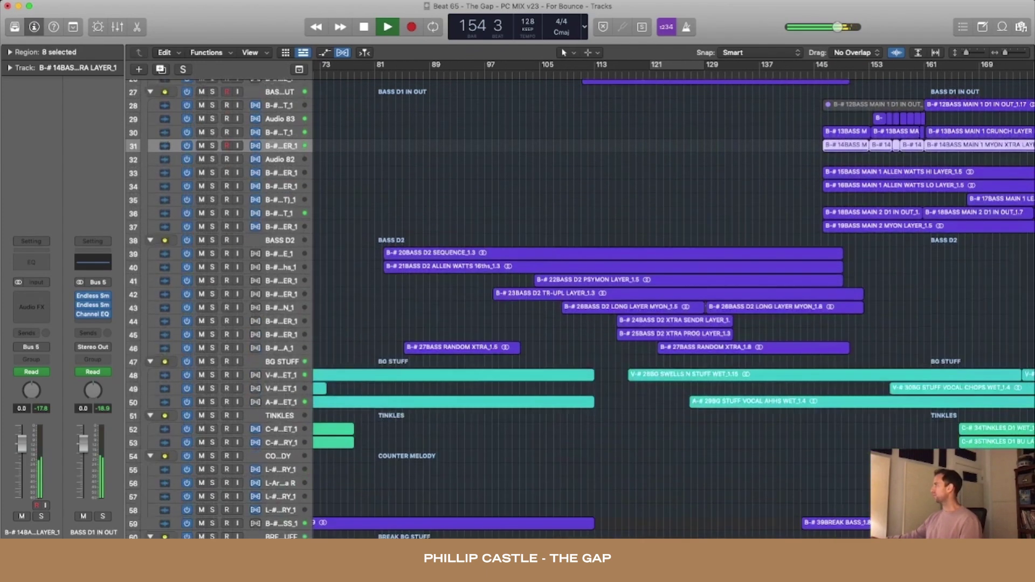
pyautogui.press('space')
pyautogui.moveTo(211, 102); pyautogui.dragTo(212, 301)
pyautogui.press('space')
# Show the track automation and expand Audio 83's lanes to examine its low cut and high cut frequency curves during playback.
pyautogui.press('a')
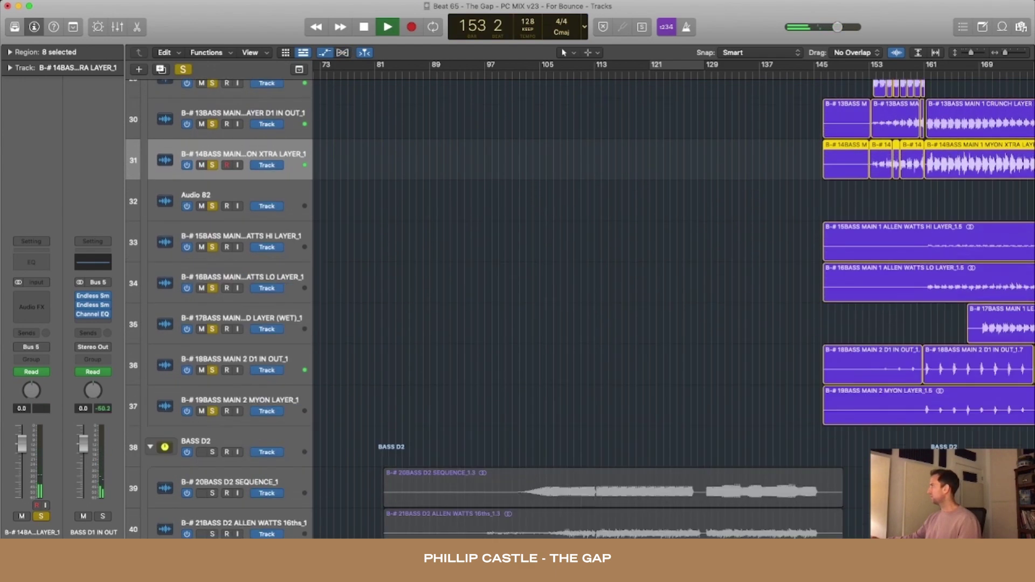
pyautogui.press('a')
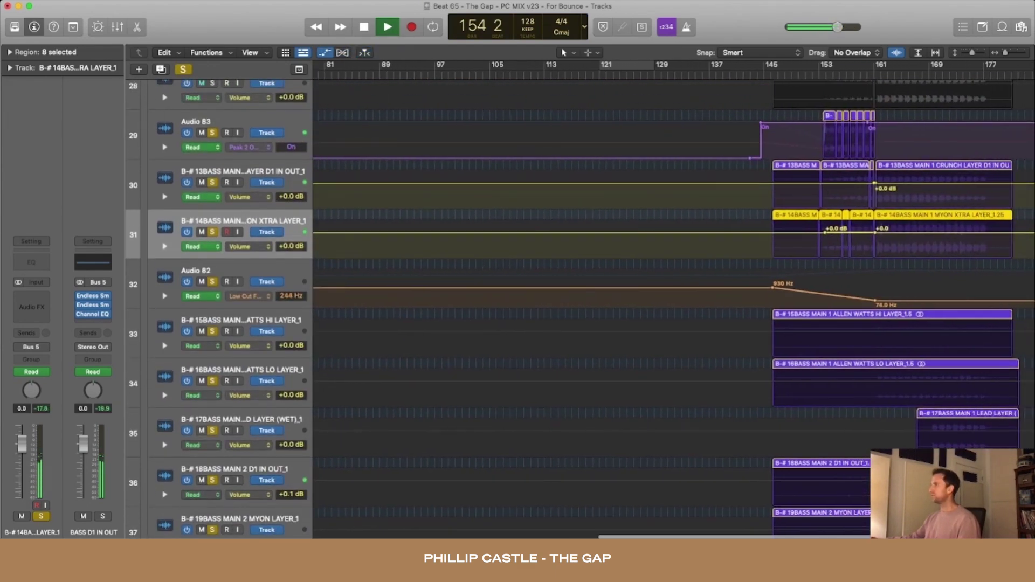
pyautogui.click(164, 147)
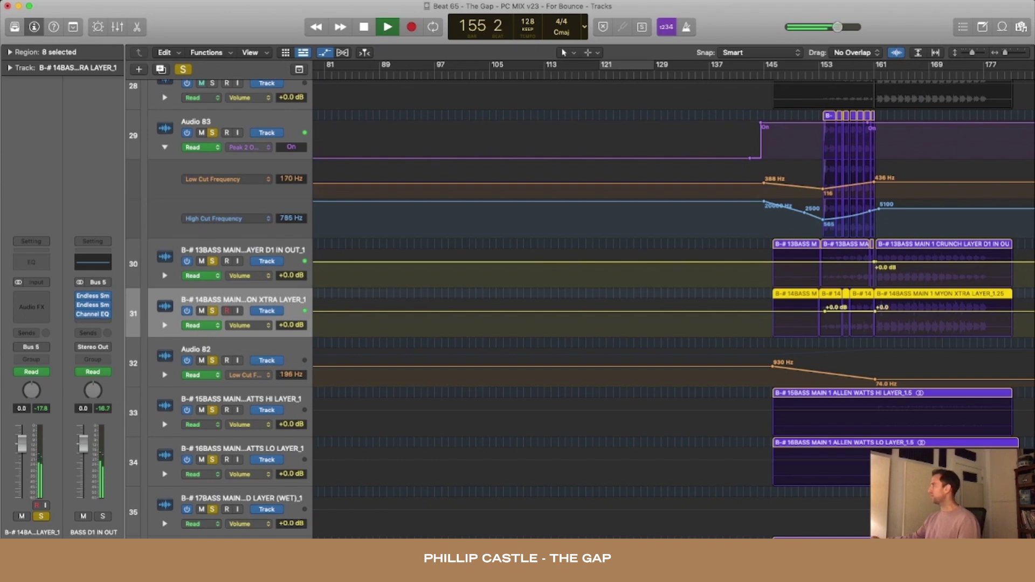
pyautogui.scroll(4, 674, 307)
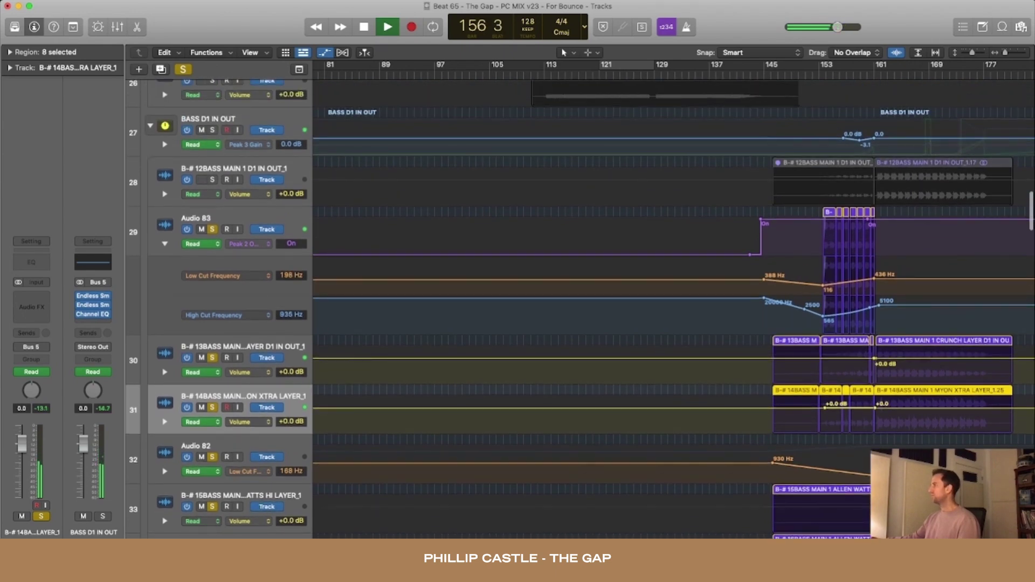
pyautogui.scroll(-1, 674, 307)
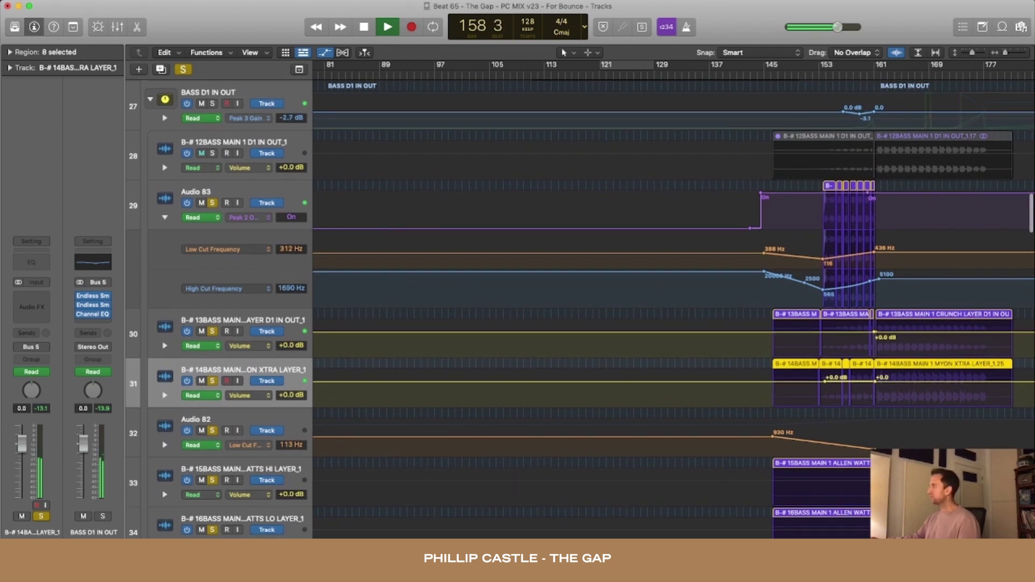
# Clear all solos, hide the automation and view the bass and background groups around bar 161 with smaller tracks.
pyautogui.click(183, 70)
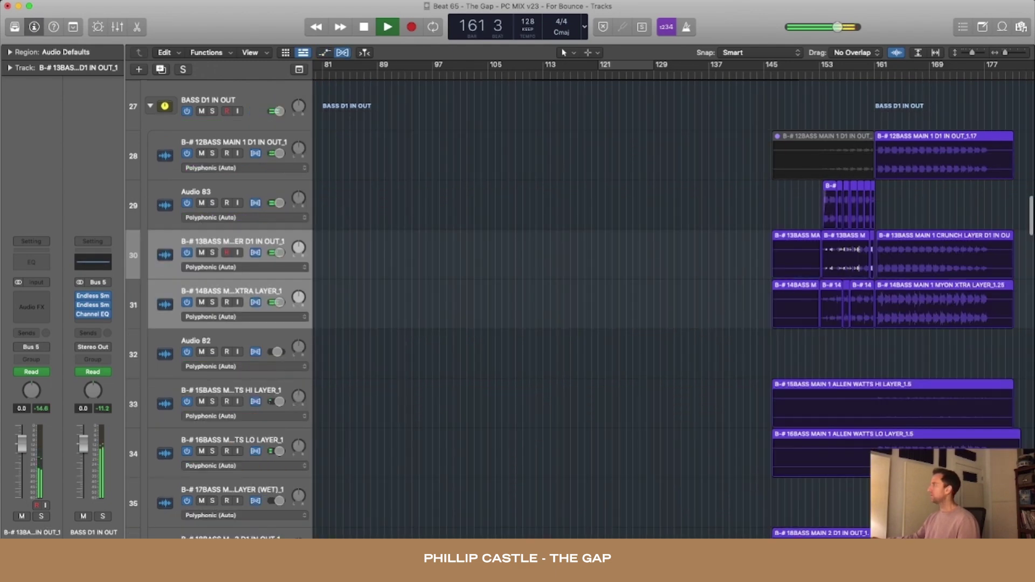
pyautogui.press('super+Up')
pyautogui.press('super+Up')
pyautogui.press('super+Up')
pyautogui.press('super+Up')
pyautogui.press('super+Up')
pyautogui.press('super+Up')
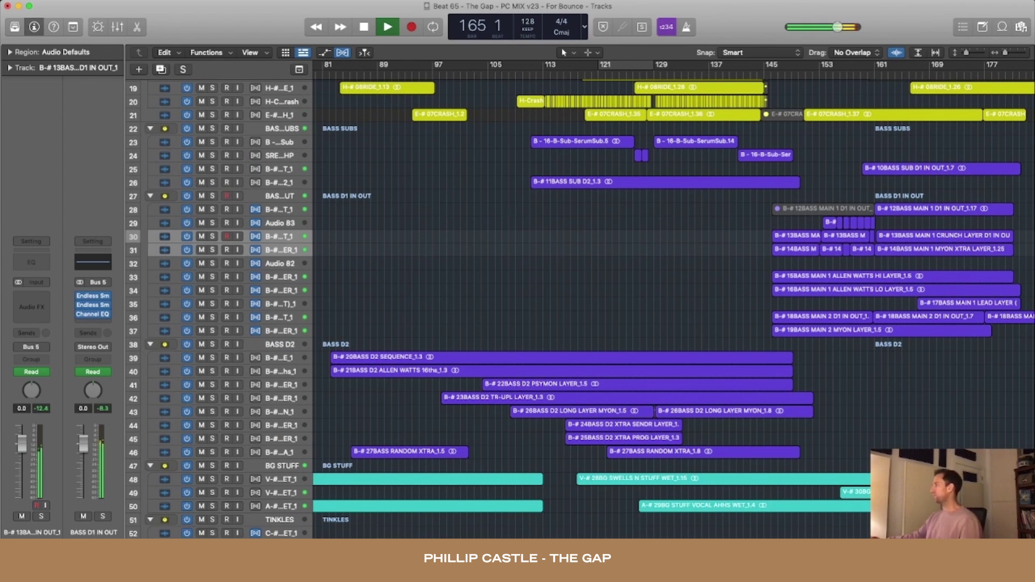
pyautogui.hscroll(2, 674, 302)
pyautogui.scroll(-3, 674, 302)
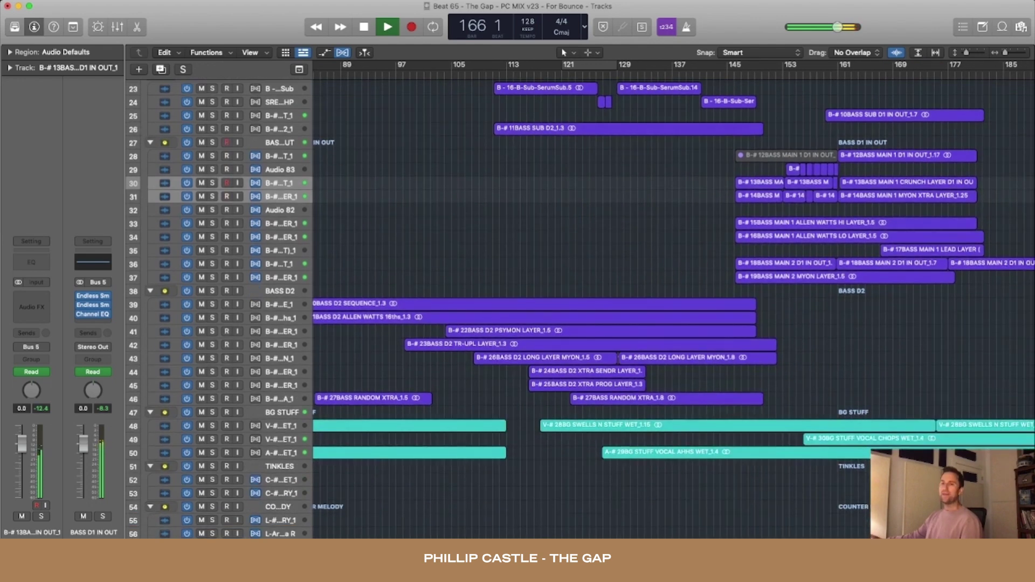